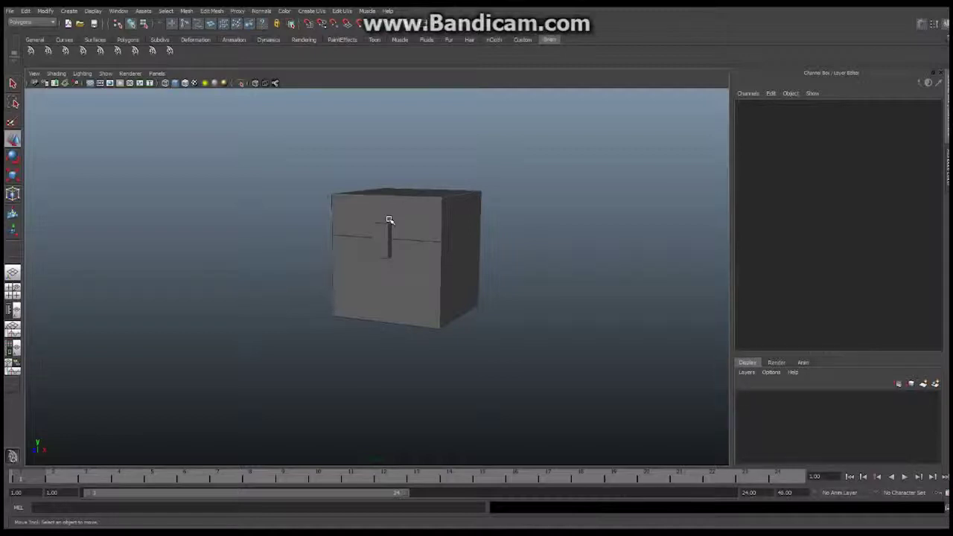
Step: Raise the chest top straight up off the chest bottom to about 13.78 in Translate Y
click(400, 220)
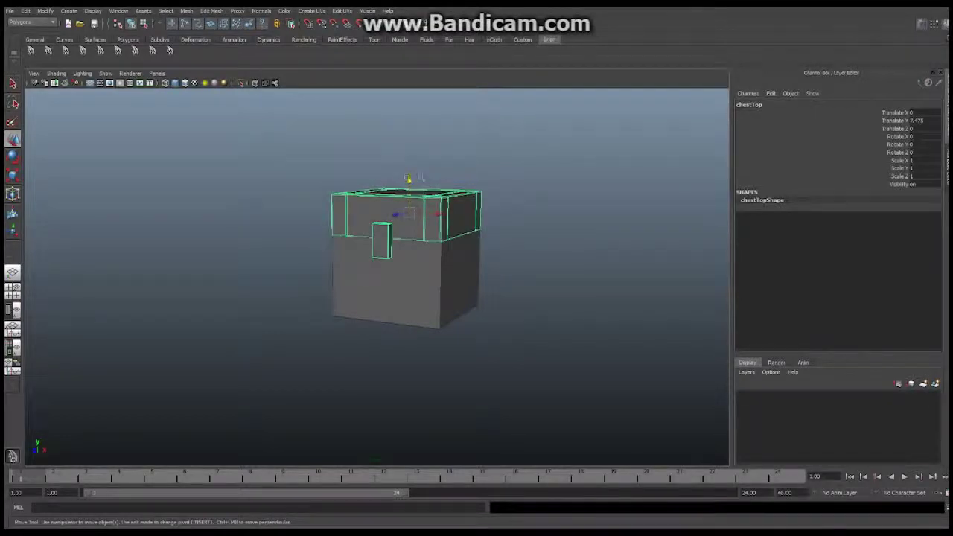
drag(408, 178, 408, 124)
alt+middle_drag(456, 212, 472, 204)
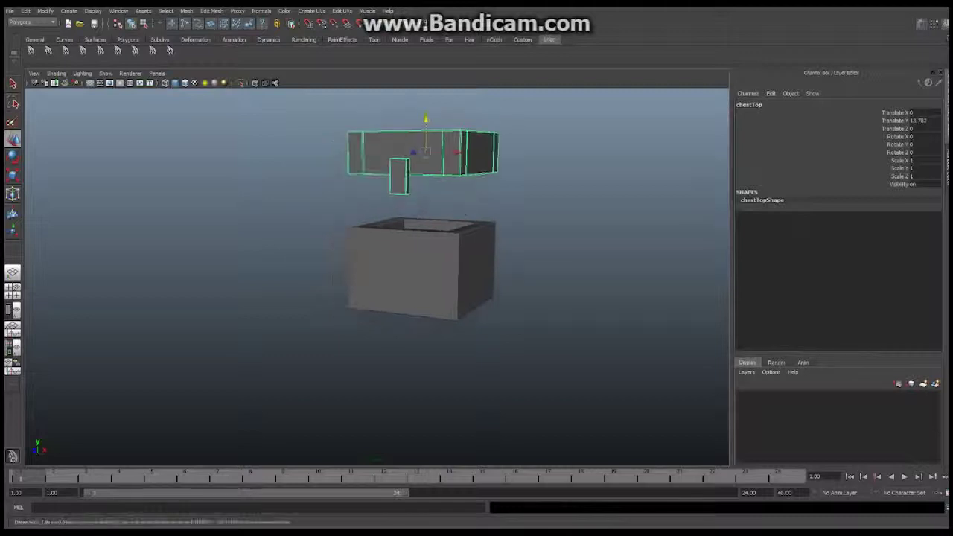
alt+drag(417, 219, 454, 208)
alt+right_drag(417, 227, 464, 231)
alt+middle_drag(464, 232, 461, 255)
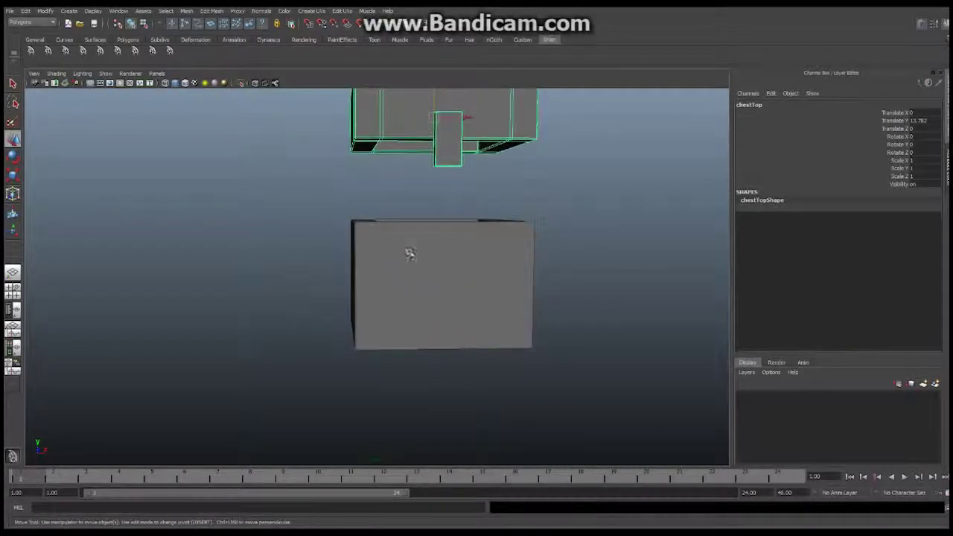
Step: Open the Hypershade with the chest bottom selected, shrink and reposition its window, and widen the materials and work areas
click(409, 254)
alt+drag(438, 272, 440, 286)
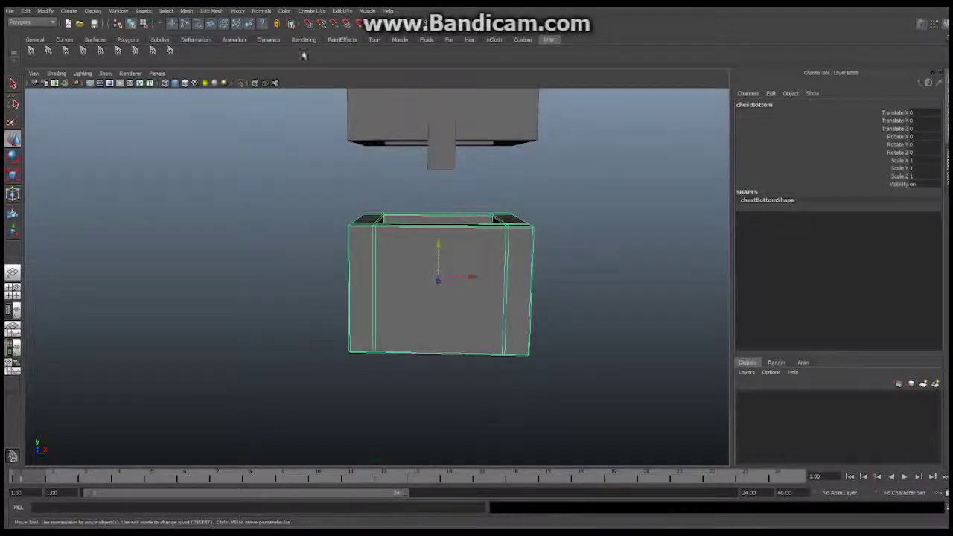
click(118, 10)
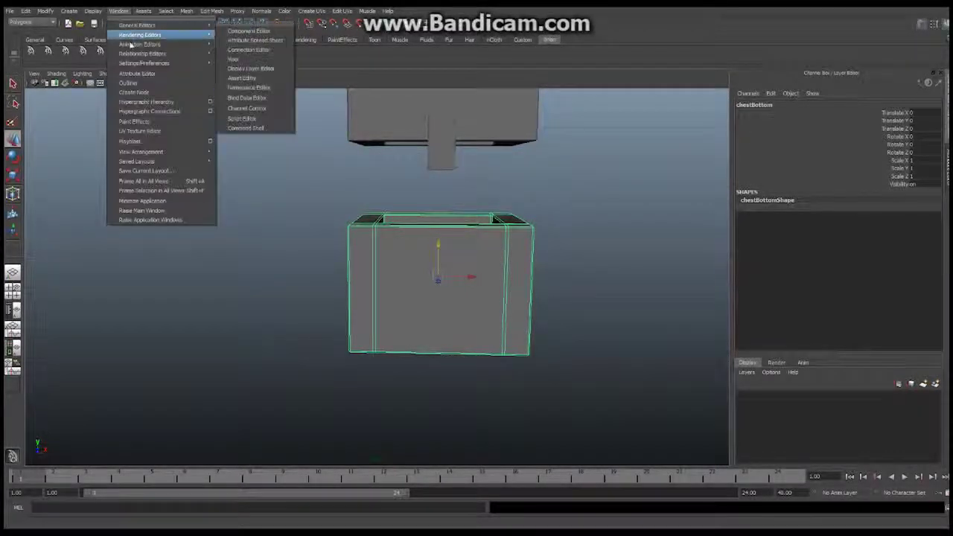
mouse_move(138, 36)
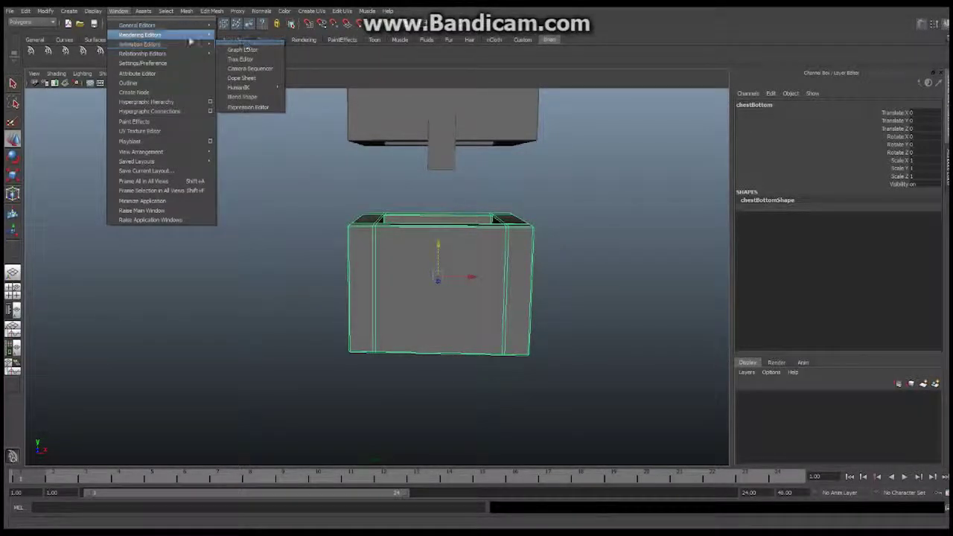
click(243, 59)
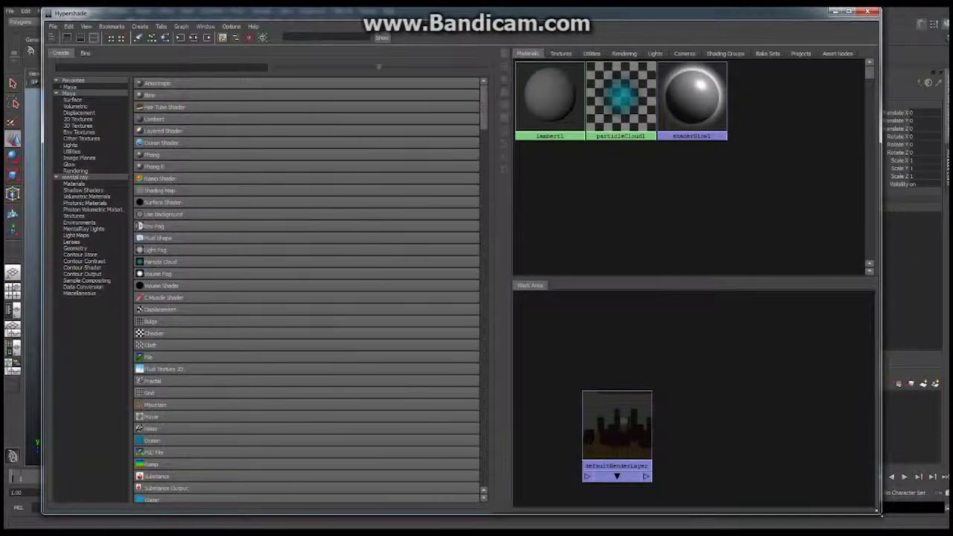
drag(879, 512, 539, 476)
drag(337, 10, 420, 19)
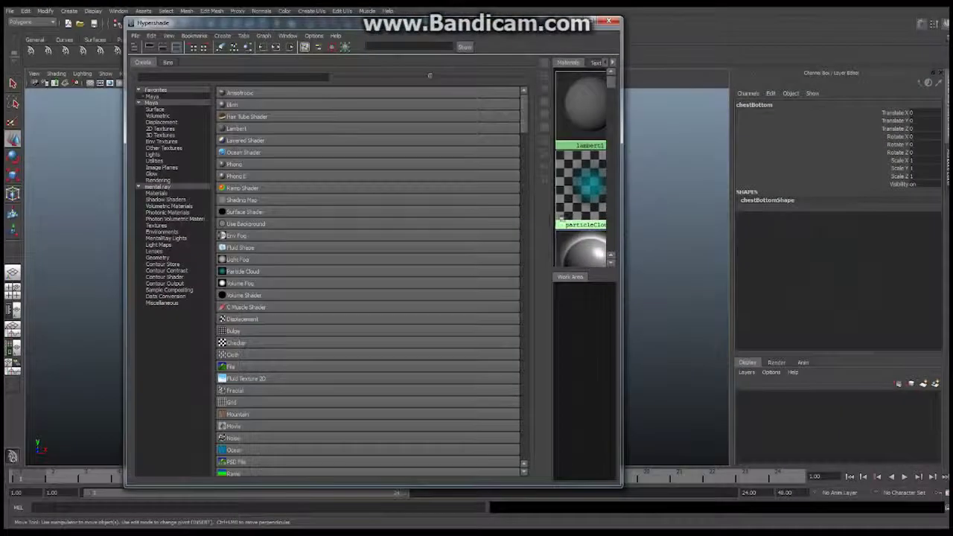
drag(535, 228, 357, 220)
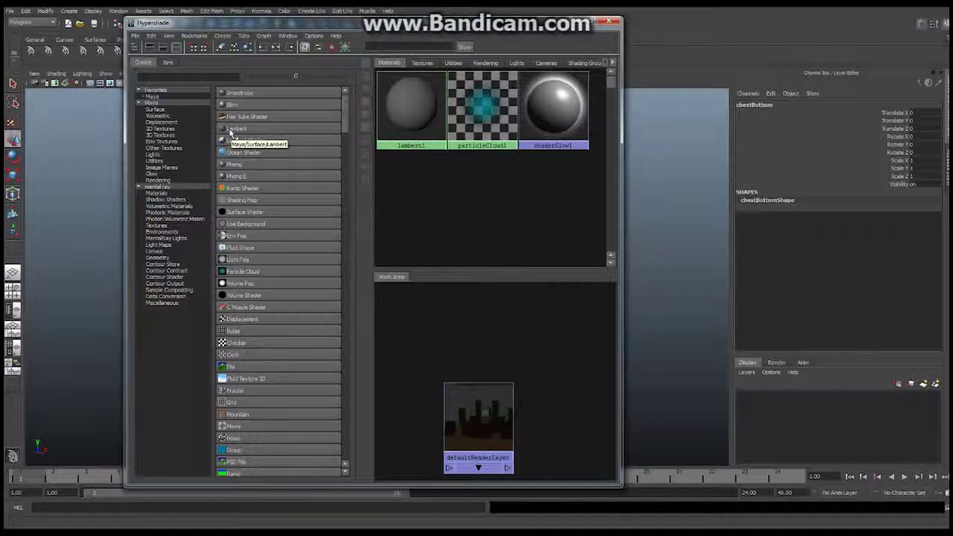
Step: Create a new Lambert material and name it chestTexture
click(233, 129)
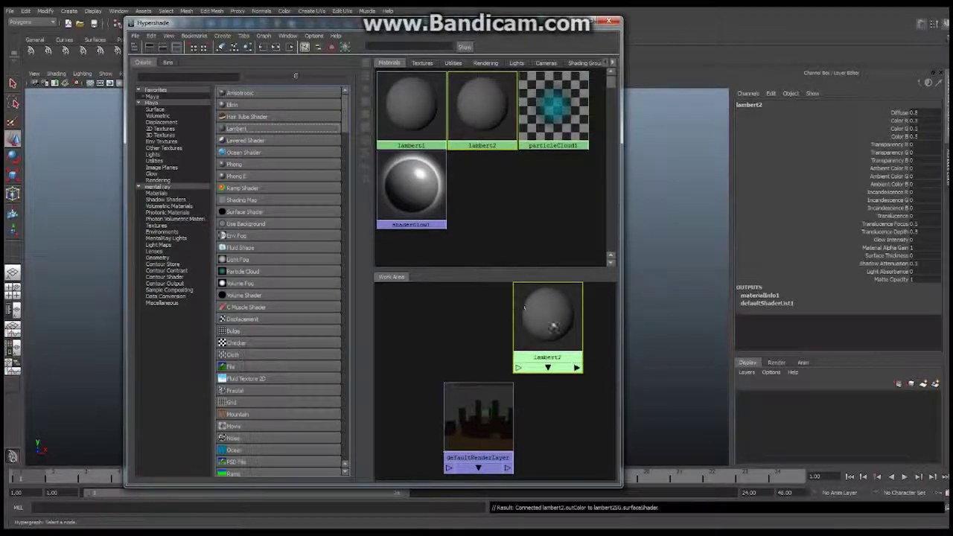
click(755, 105)
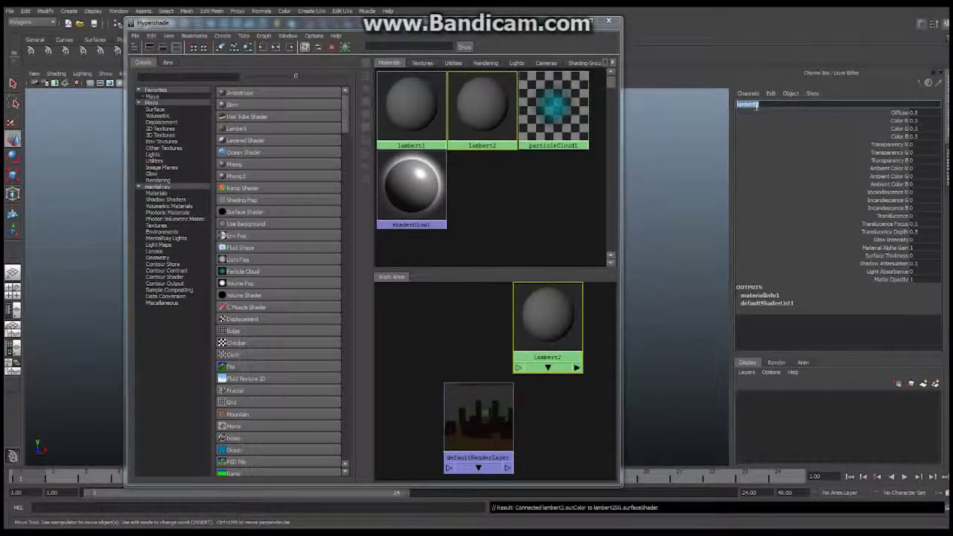
text(chess)
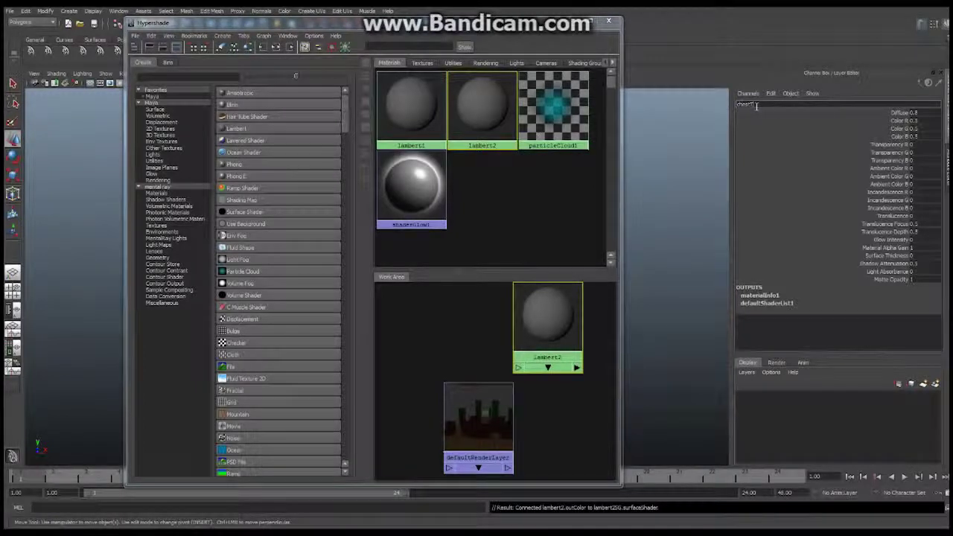
text(tTexture)
key(Return)
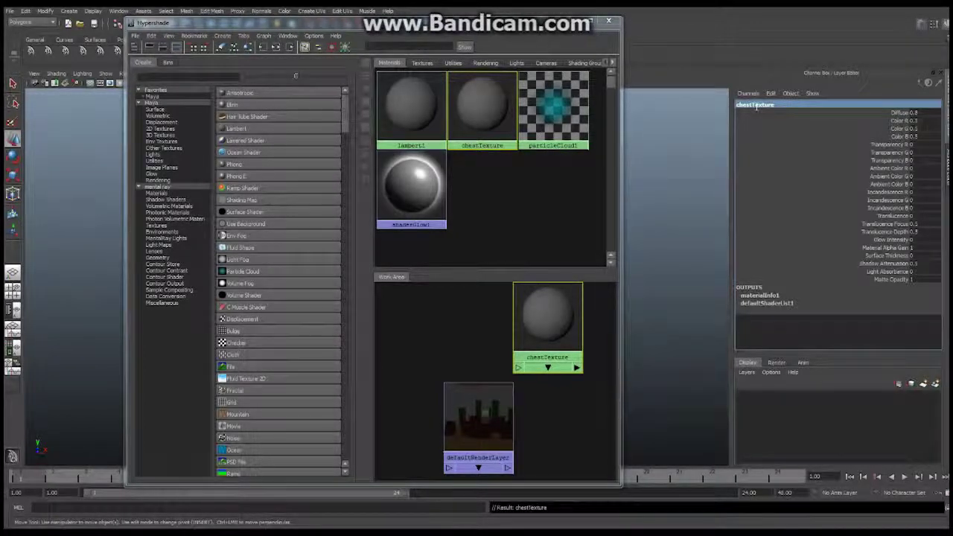
Step: Connect a File texture to the color of chestTexture and load chestHD.jpg as its image
double_click(549, 315)
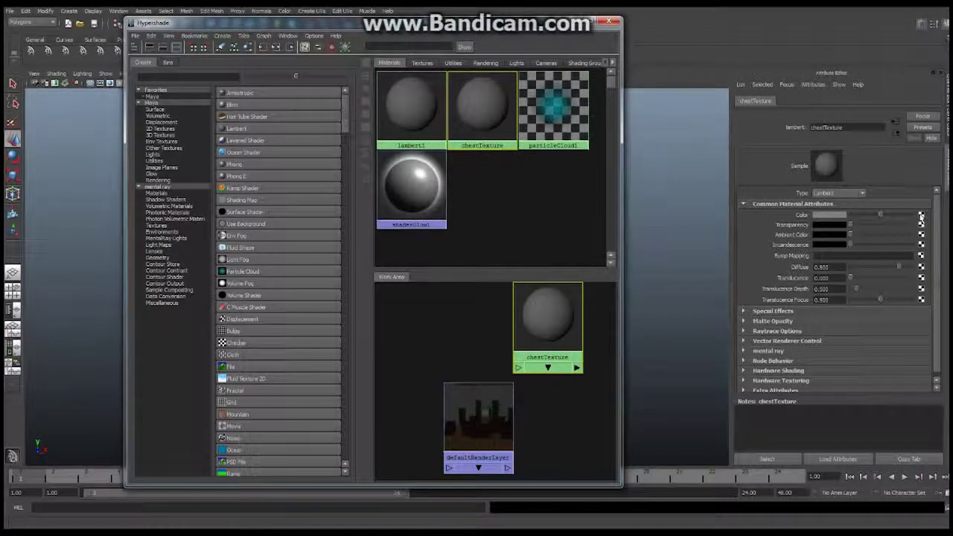
click(921, 216)
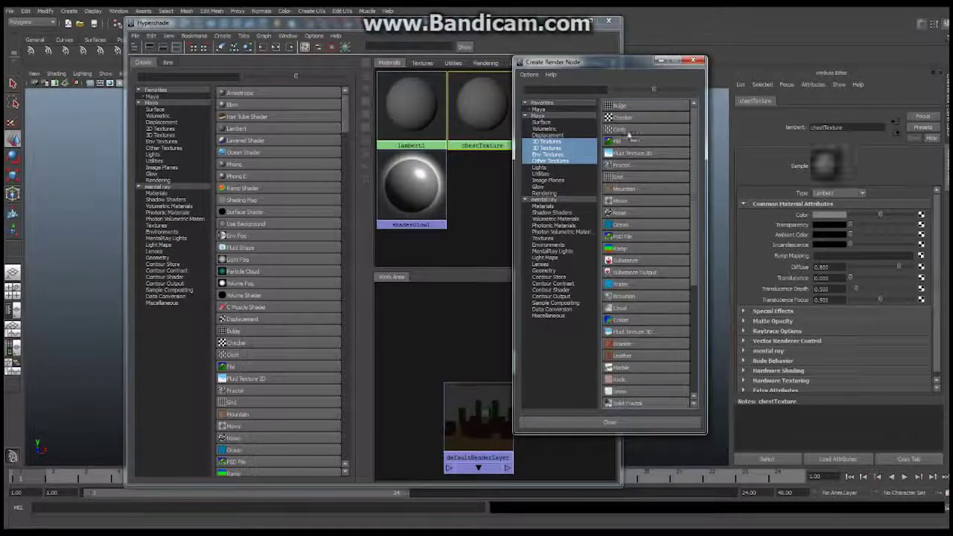
click(622, 141)
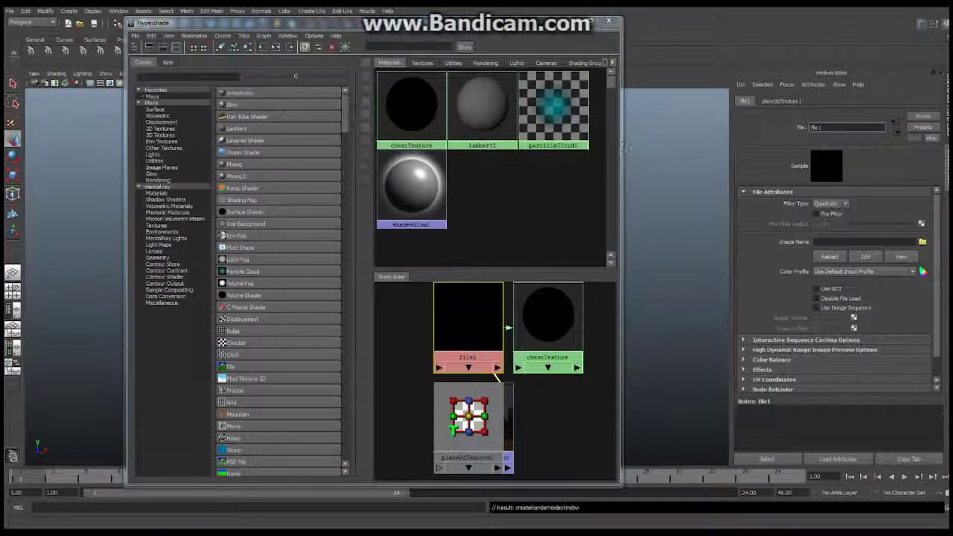
click(923, 242)
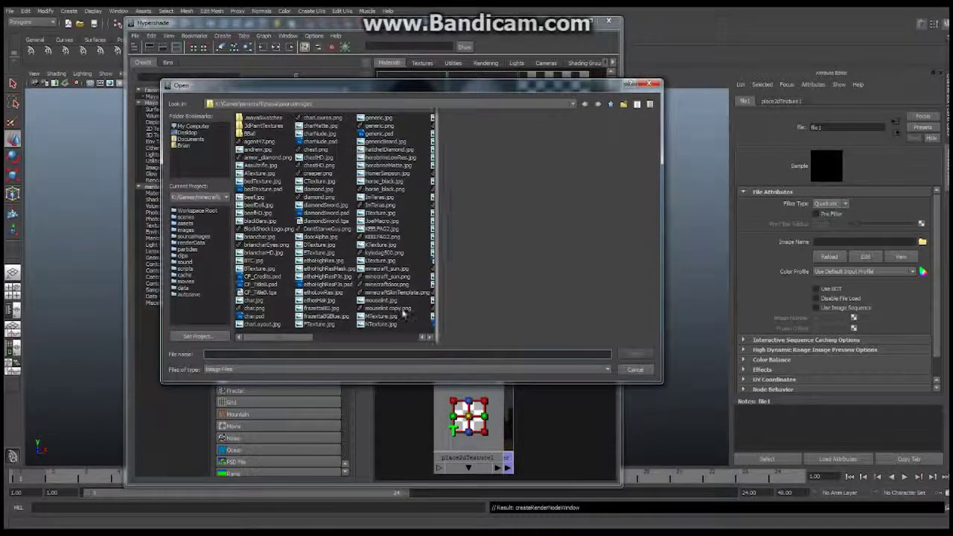
click(316, 158)
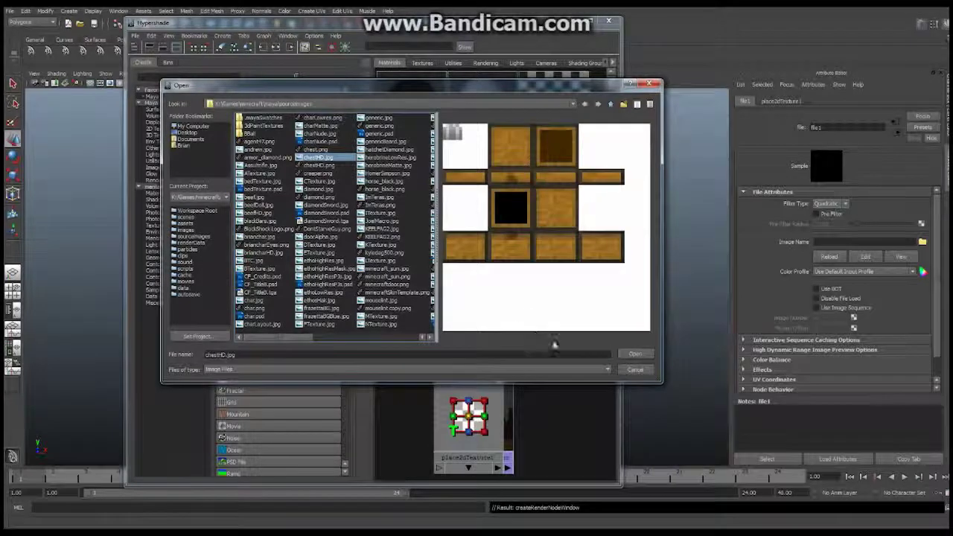
click(634, 355)
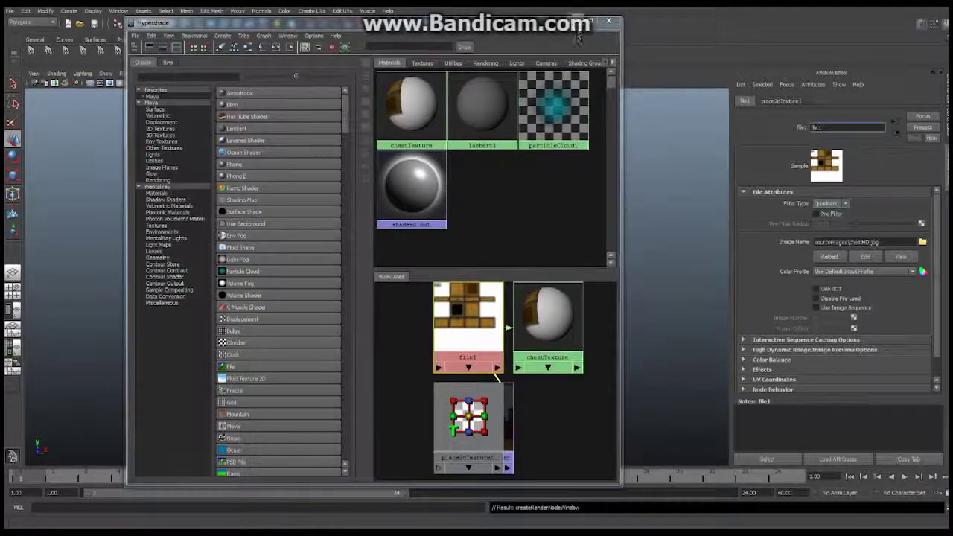
Step: Assign the chestTexture material to the chest bottom and get the Hypershade out of the way
click(575, 21)
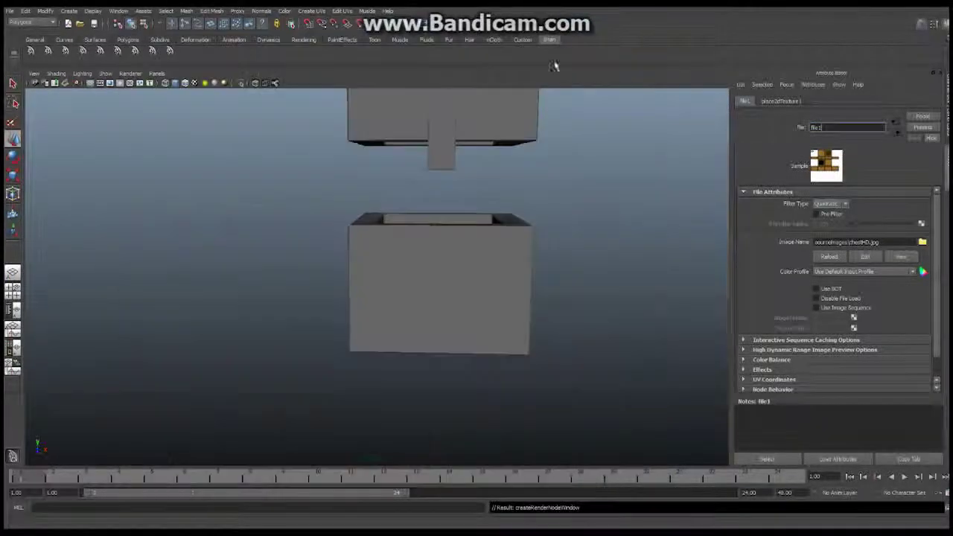
click(489, 282)
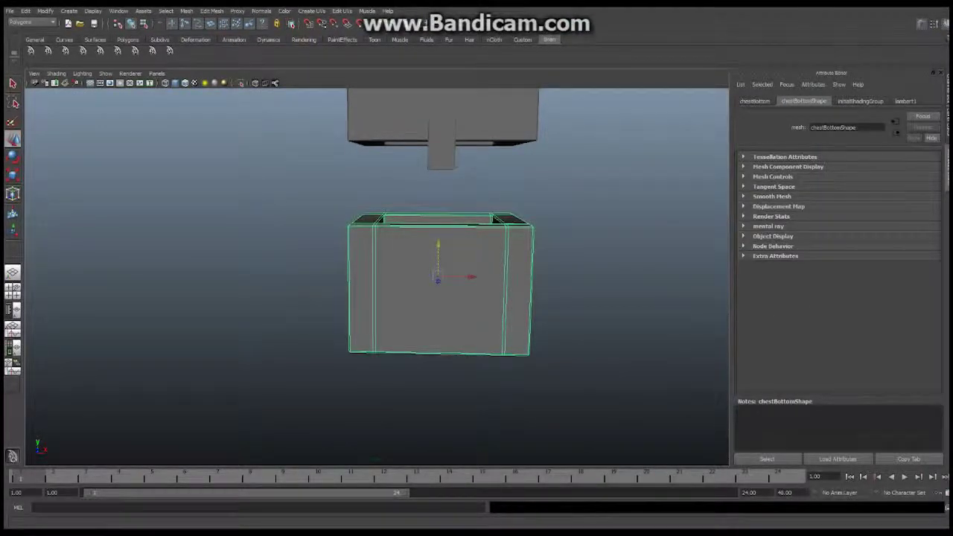
key(alt+Tab)
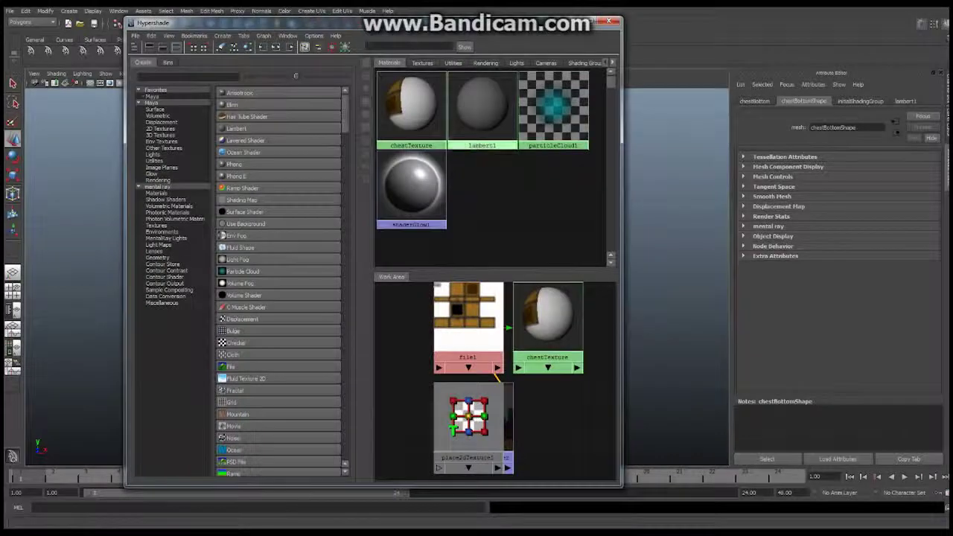
drag(420, 18, 119, 4)
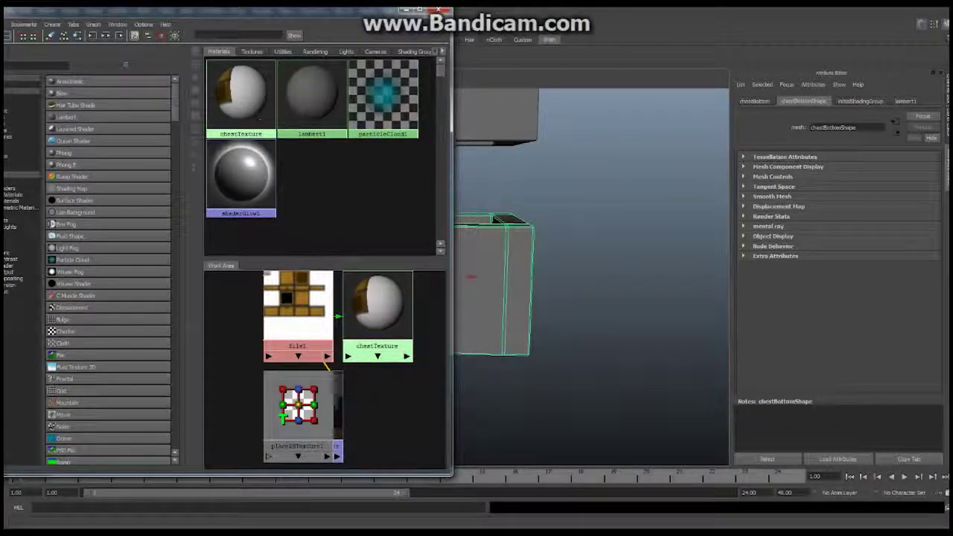
right_click(236, 93)
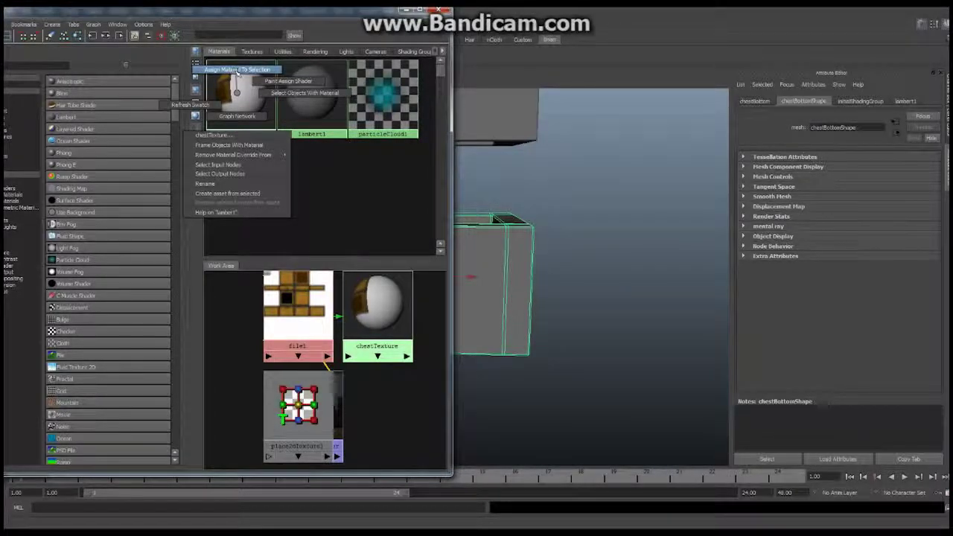
click(237, 71)
click(406, 9)
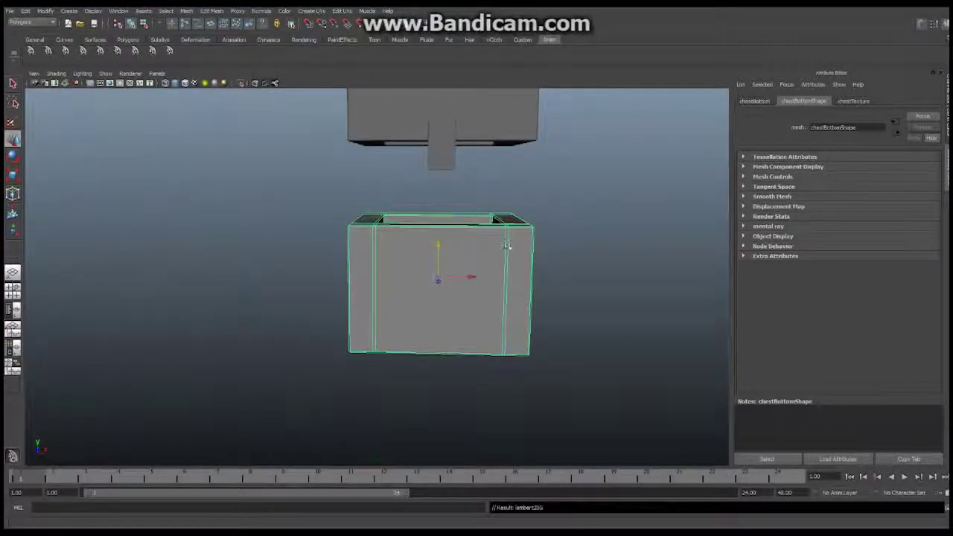
Step: Turn on Hardware Texturing in the viewport to display the texture on the chest bottom
mouse_move(507, 247)
alt+mouse_down()
mouse_move(485, 256)
mouse_move(484, 270)
mouse_move(474, 248)
mouse_move(454, 257)
alt+mouse_up()
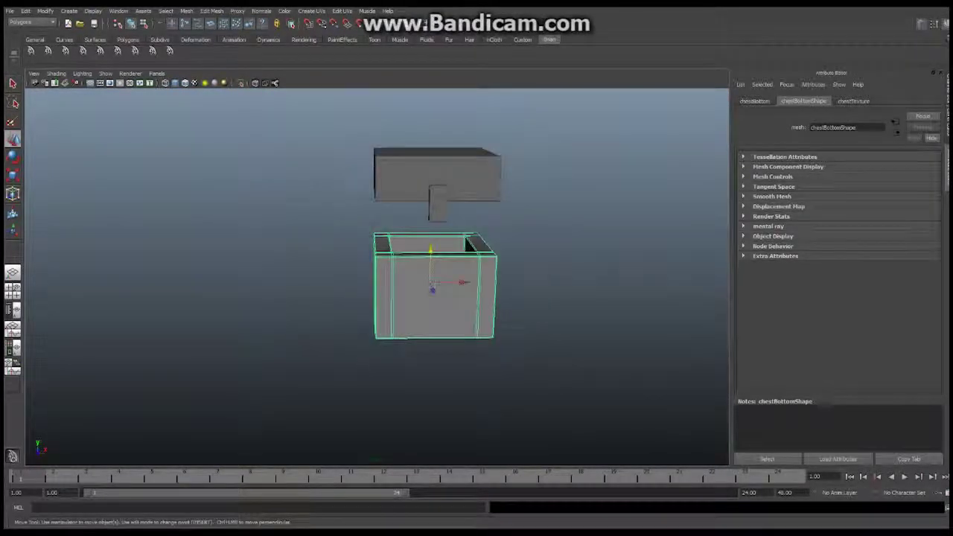
click(59, 74)
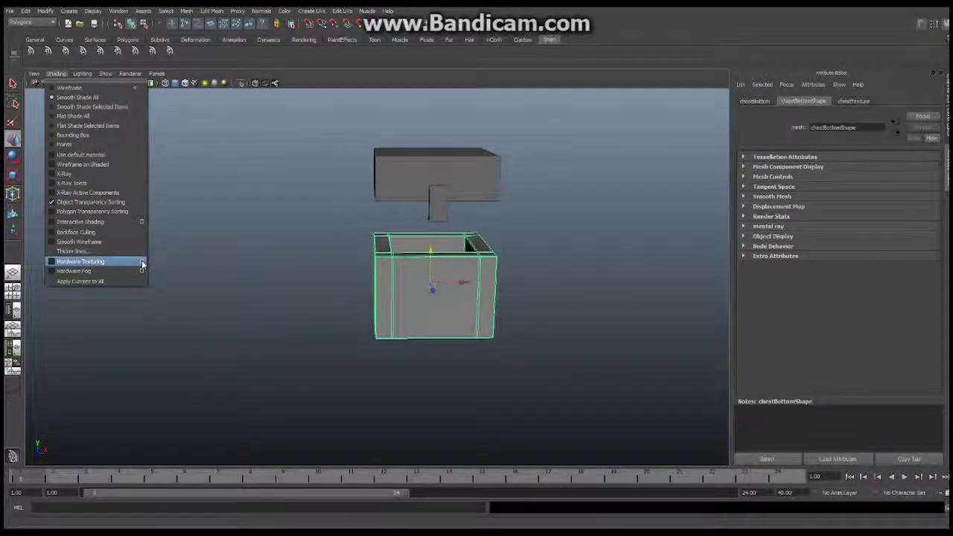
click(111, 263)
mouse_move(404, 289)
alt+mouse_down()
mouse_move(395, 298)
mouse_move(396, 289)
alt+mouse_up()
Step: Apply the hardware texture display options with texture blend Multiply and texture filter Unfiltered
click(58, 74)
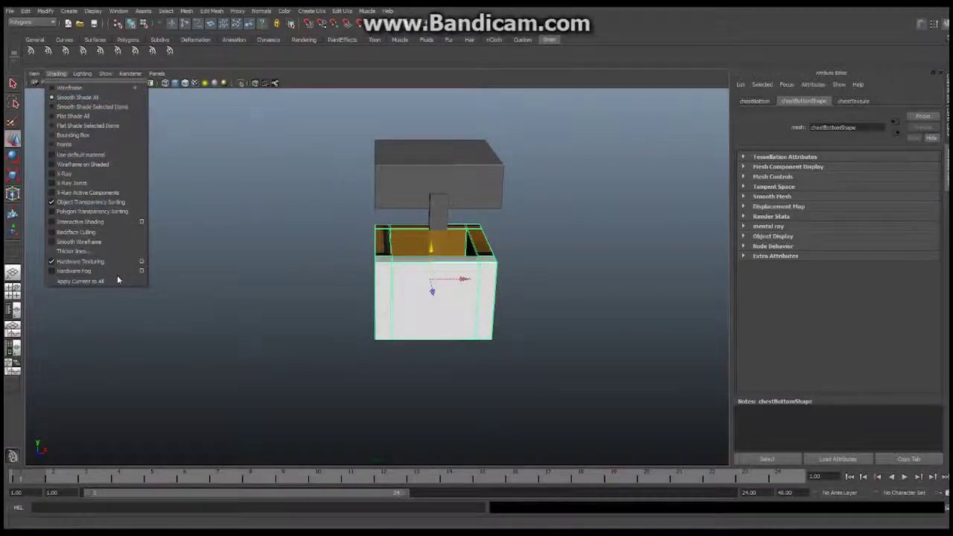
click(144, 264)
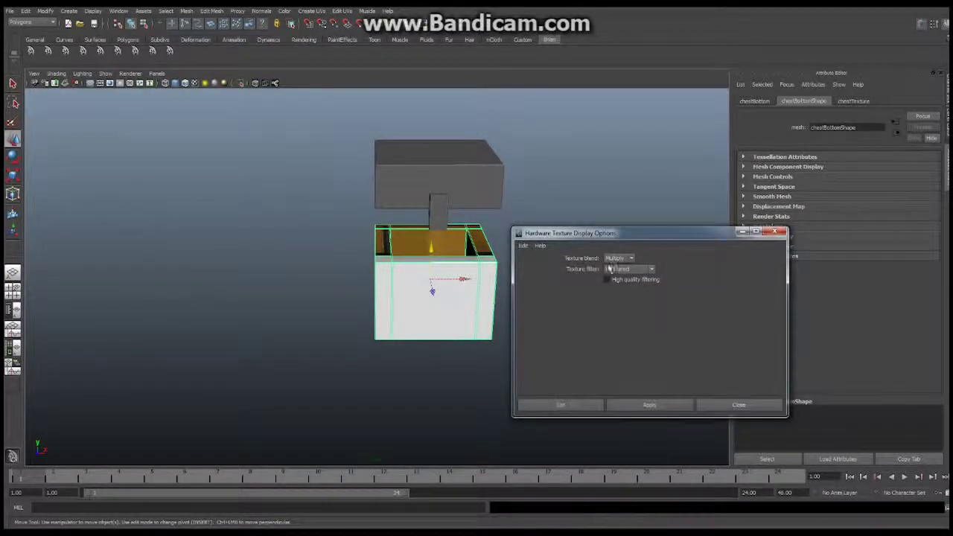
click(638, 407)
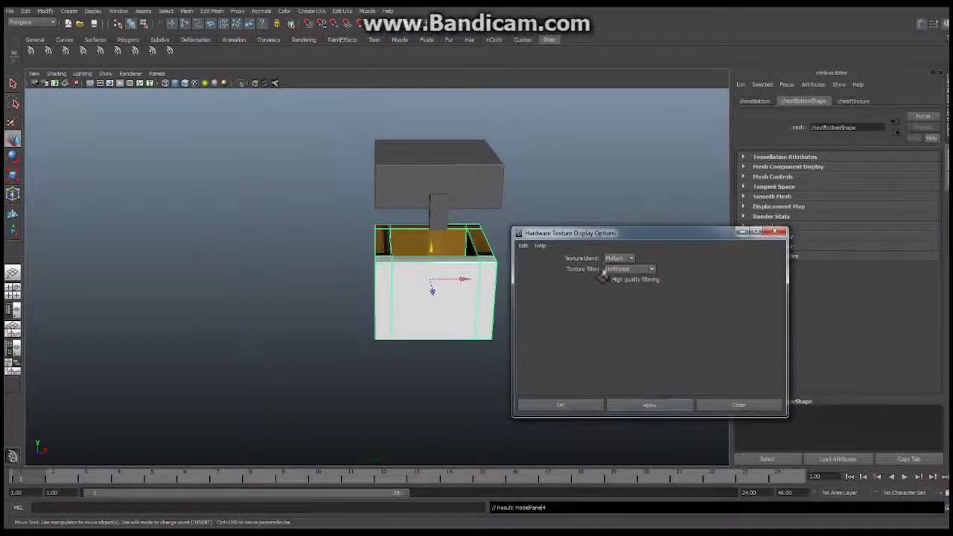
click(774, 232)
Step: Switch the chest bottom to face component selection, with its front and side walls in close view
alt+drag(482, 301, 411, 312)
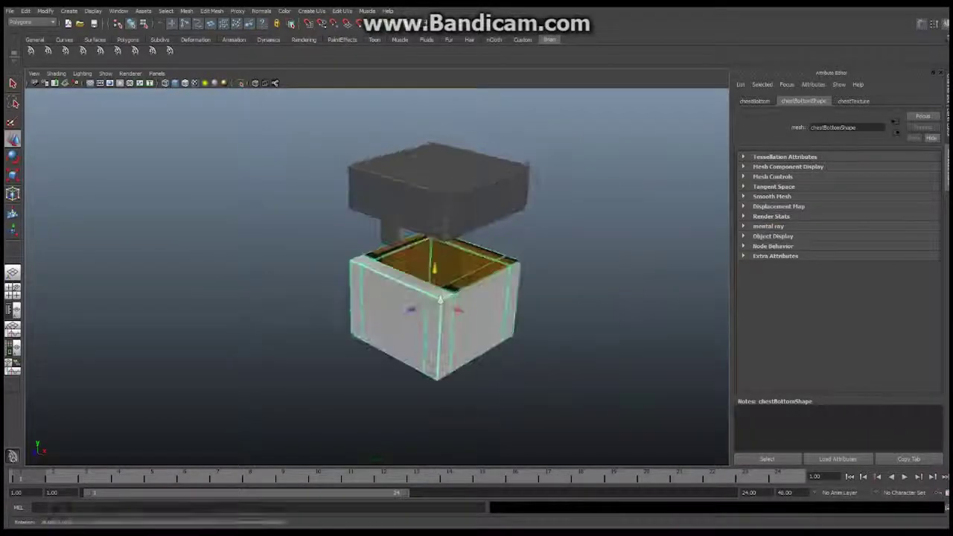
alt+right_drag(411, 313, 469, 298)
alt+middle_drag(469, 298, 478, 263)
alt+drag(492, 261, 464, 218)
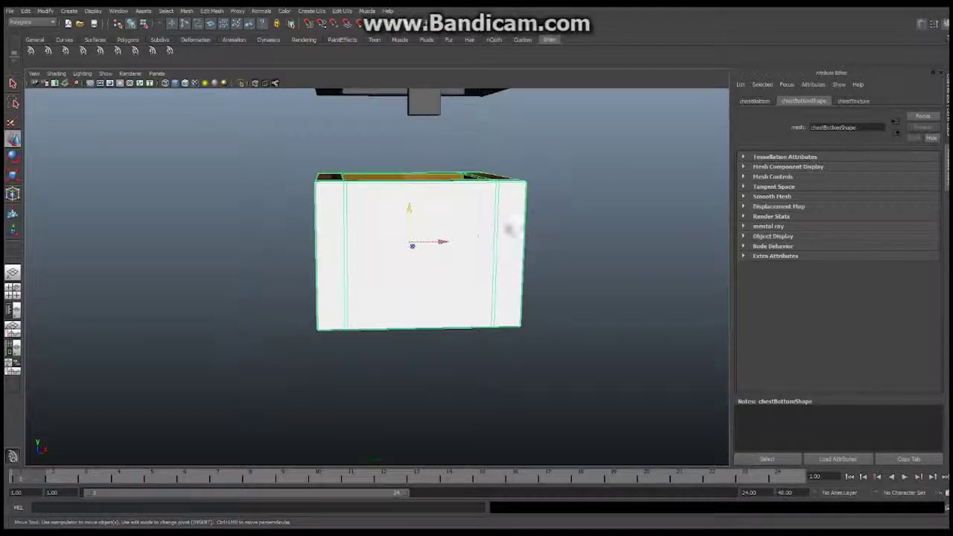
alt+drag(527, 226, 463, 245)
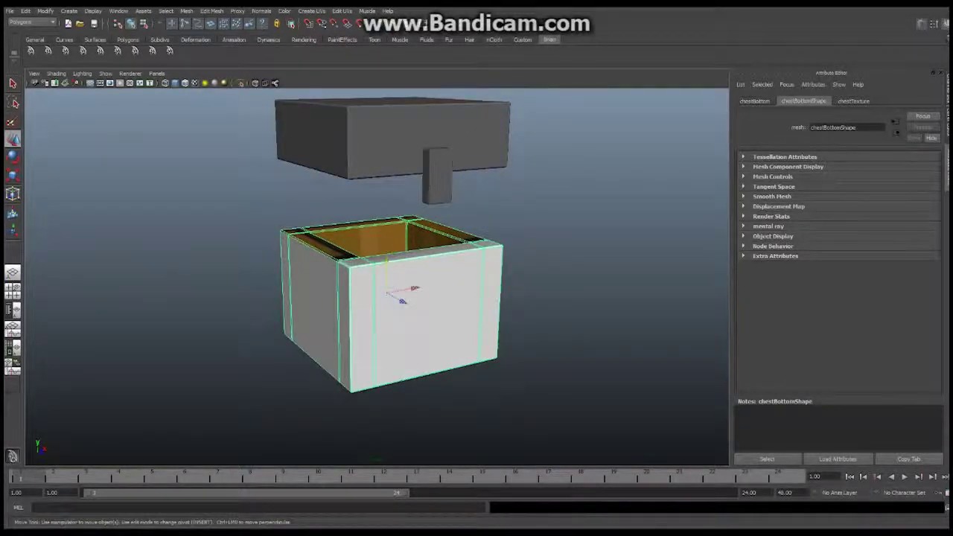
alt+drag(479, 301, 454, 260)
scroll(489, 283, up, 3)
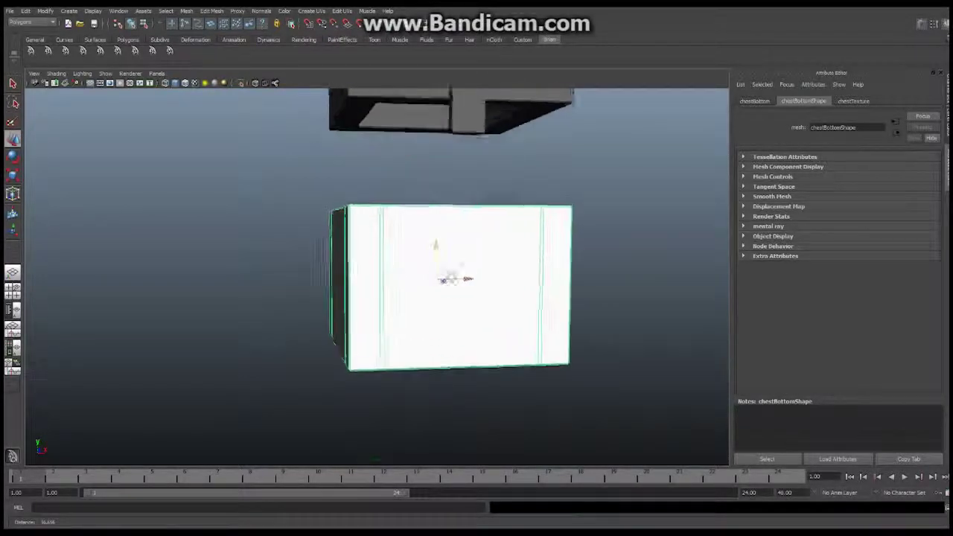
right_click(491, 264)
right_drag(491, 263, 489, 286)
alt+drag(363, 269, 392, 276)
alt+right_drag(392, 276, 444, 272)
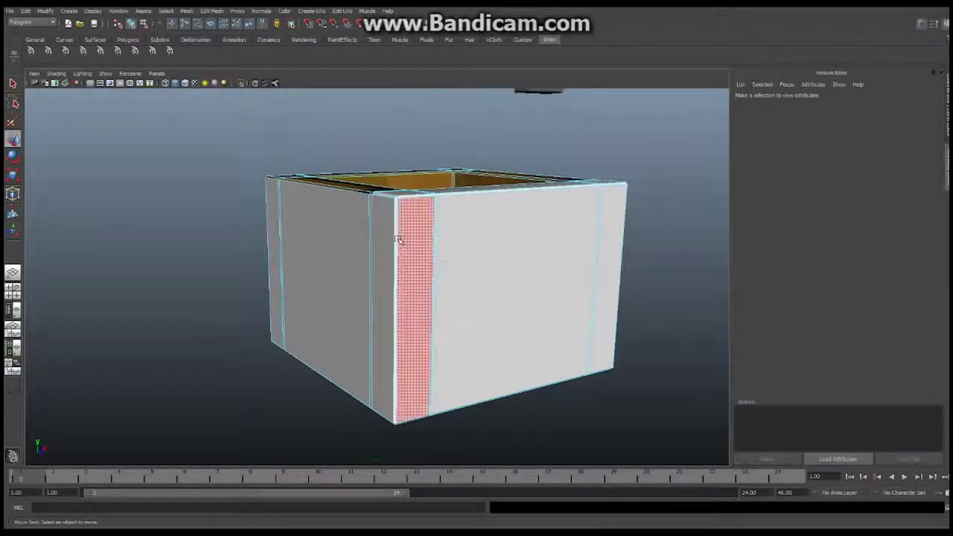
Step: Select the faces of the chest bottom's front wall, including the narrow bevel faces along its side and upper edges
click(397, 239)
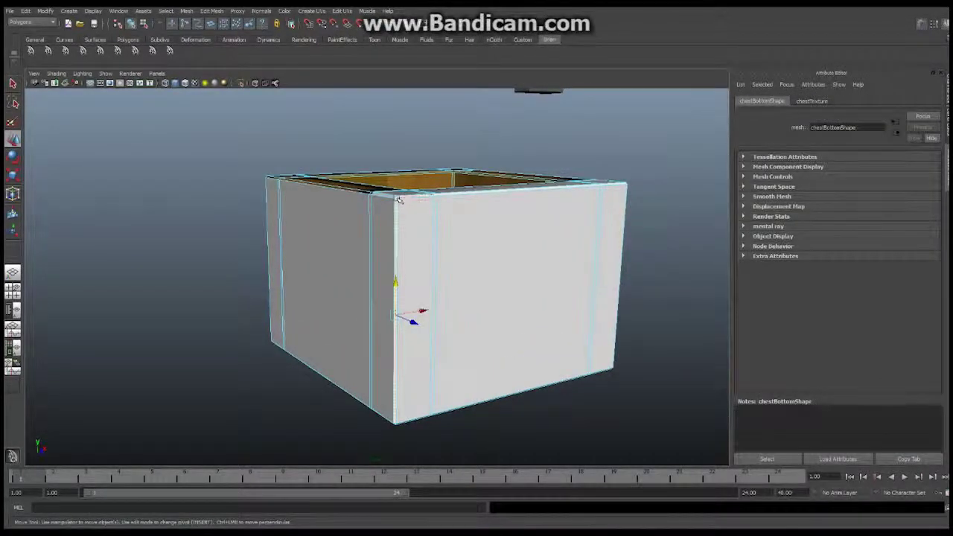
key(ctrl+z)
alt+drag(345, 237, 338, 270)
alt+right_drag(338, 270, 482, 261)
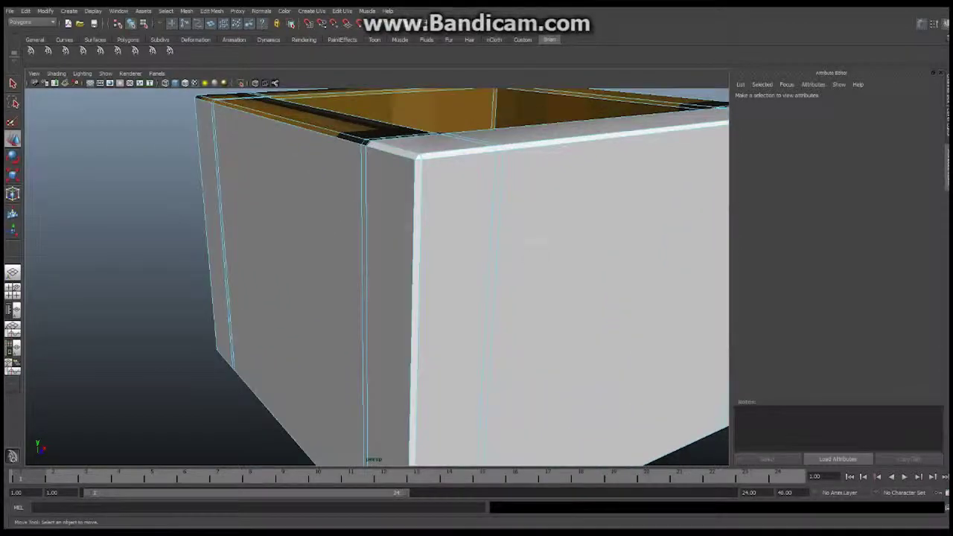
click(417, 224)
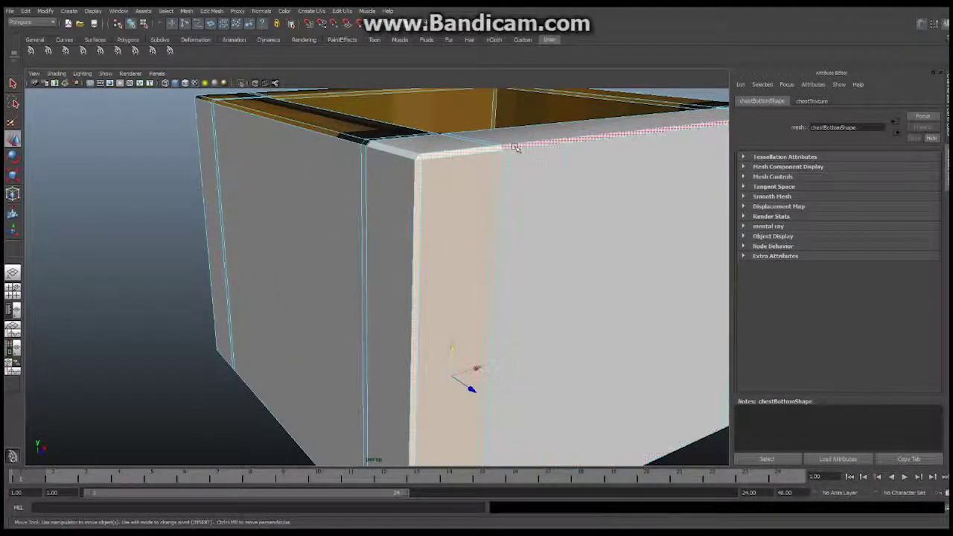
shift+click(543, 179)
alt+drag(543, 179, 355, 186)
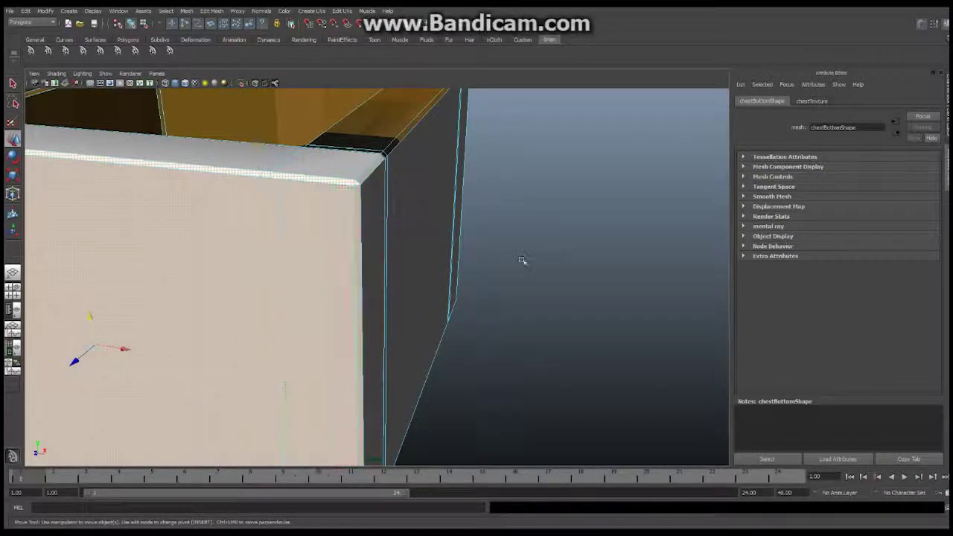
Step: Add the narrow bevel faces along the front wall's lower edge to the selection and view the wall straight on
alt+drag(522, 260, 454, 190)
shift+click(435, 170)
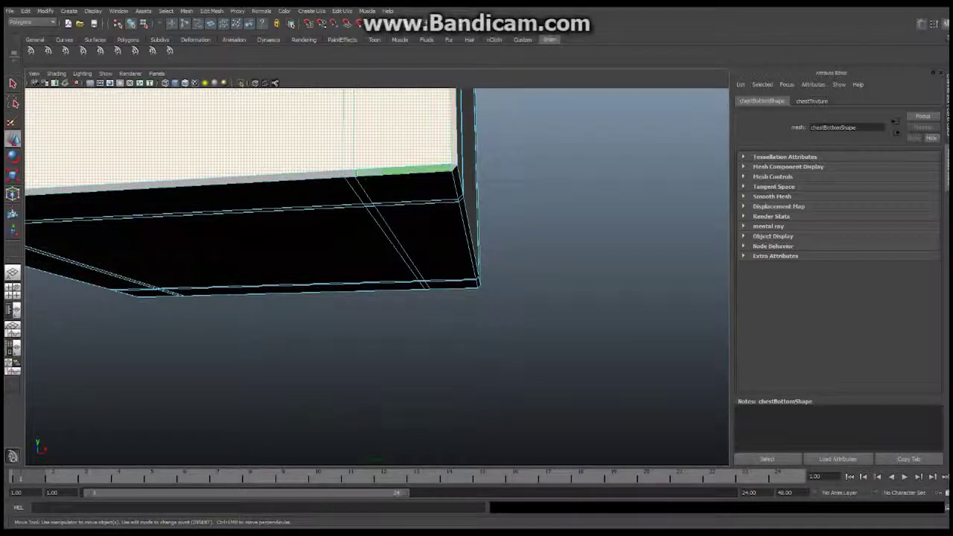
alt+middle_drag(271, 159, 660, 180)
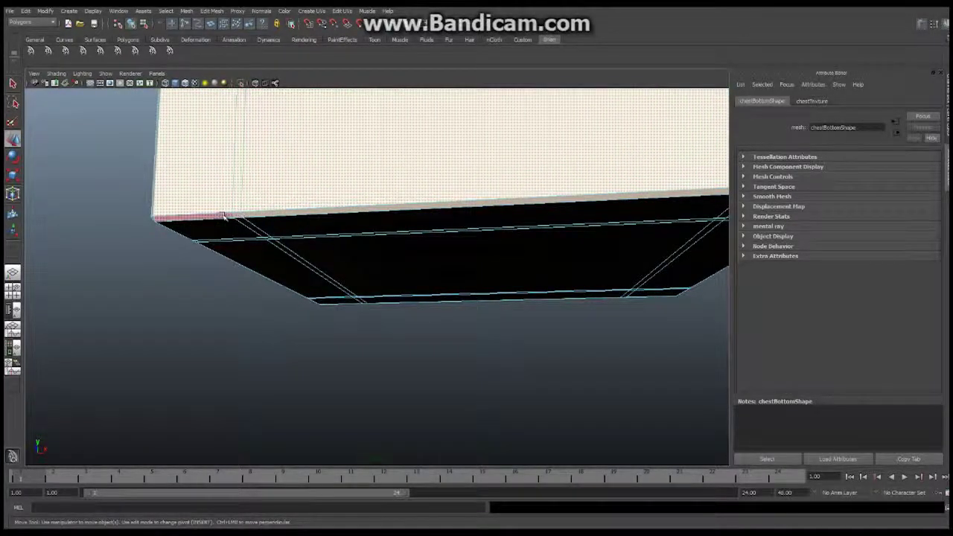
alt+drag(267, 217, 332, 216)
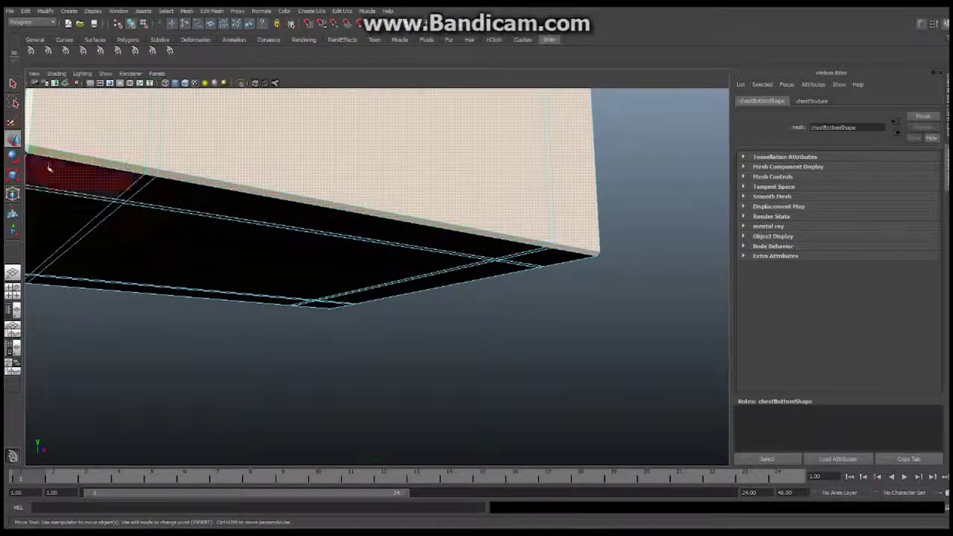
alt+middle_drag(335, 178, 422, 209)
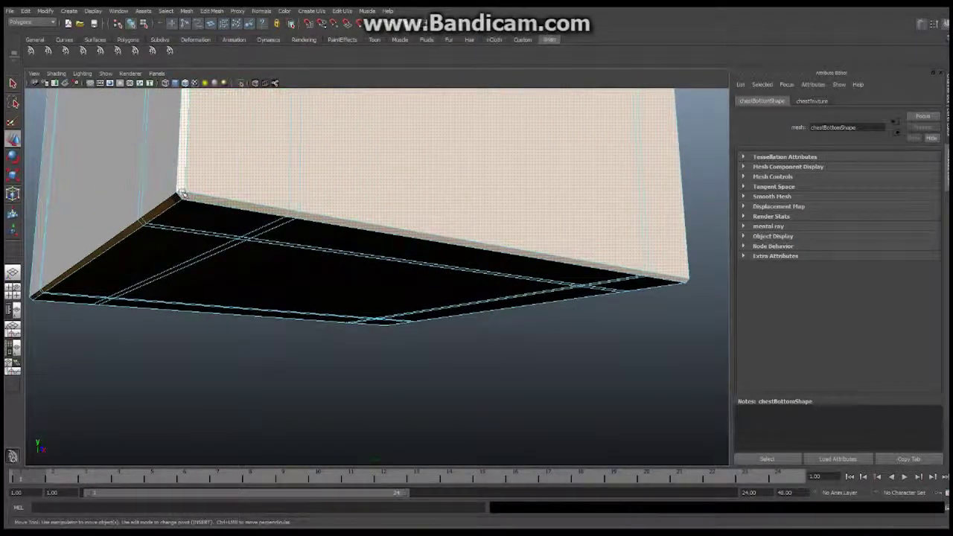
alt+right_drag(544, 202, 362, 204)
alt+drag(362, 204, 327, 233)
alt+middle_drag(328, 232, 372, 306)
alt+right_drag(521, 242, 436, 206)
alt+middle_drag(437, 207, 430, 256)
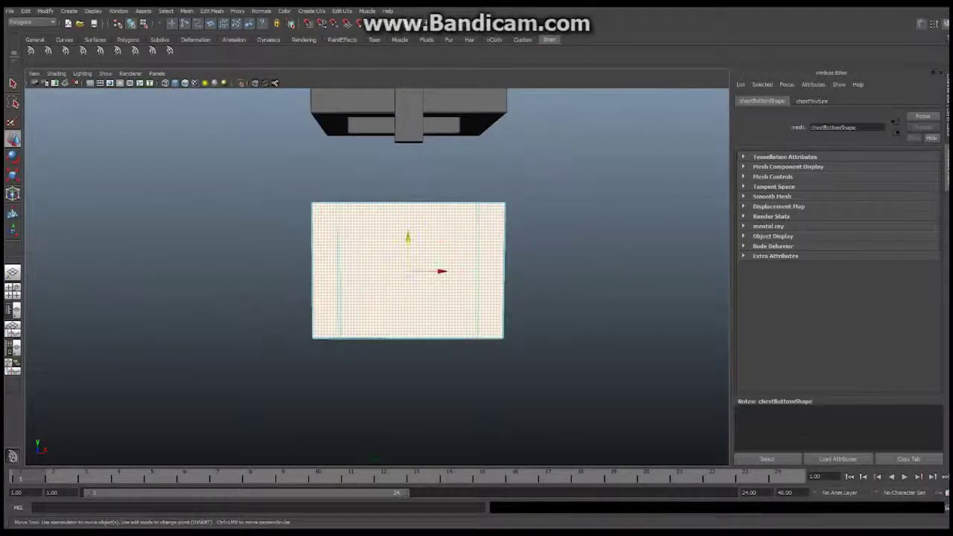
Step: Apply a planar mapping to the selected front wall faces, fitted to the bounding box and projected from the Z axis
click(317, 11)
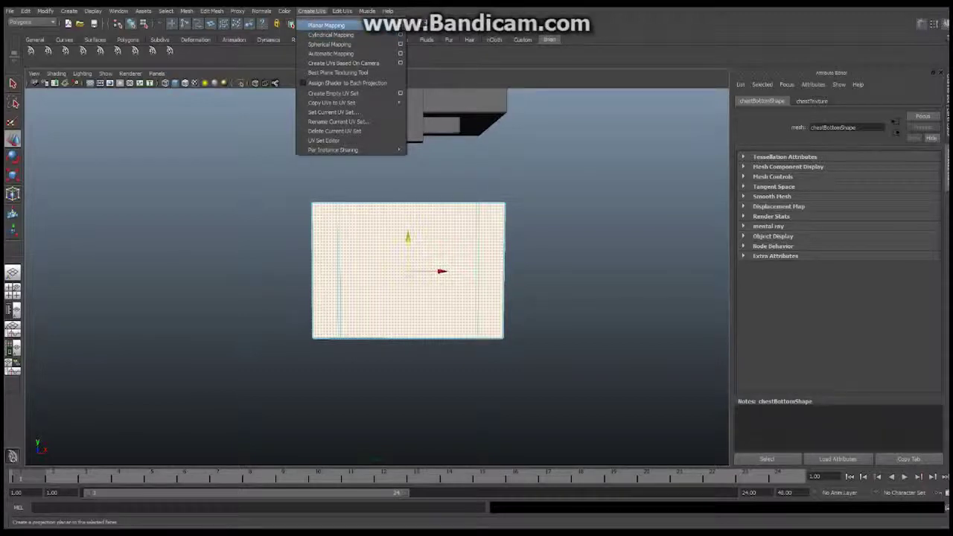
click(400, 25)
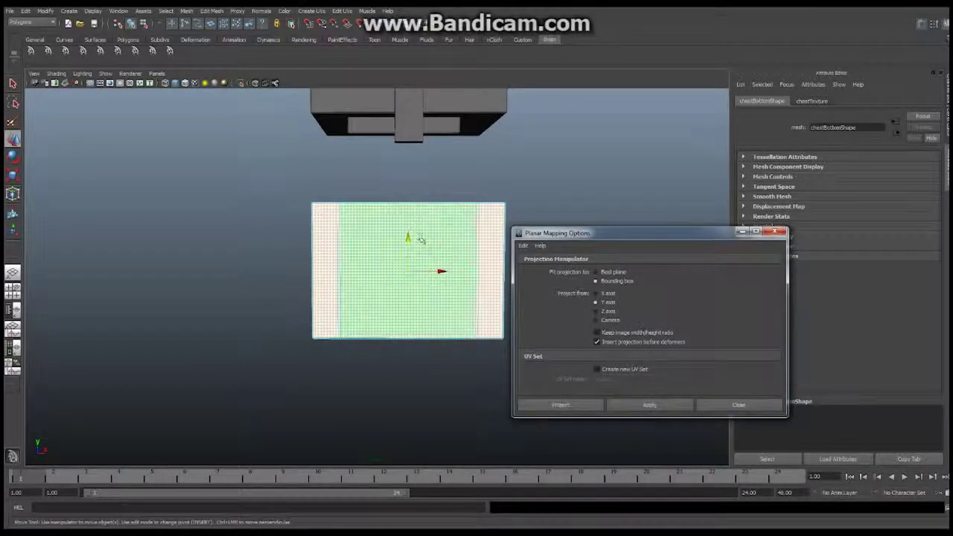
click(596, 310)
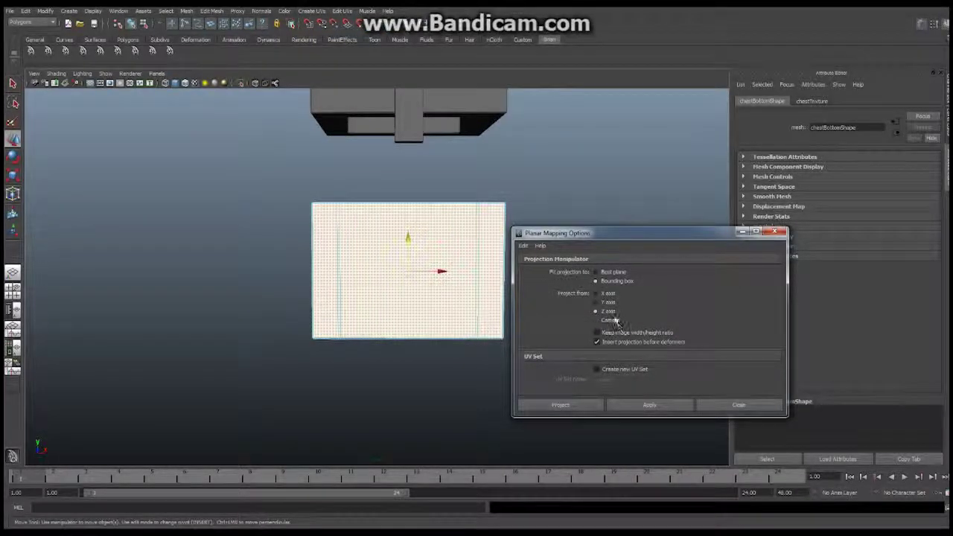
click(573, 405)
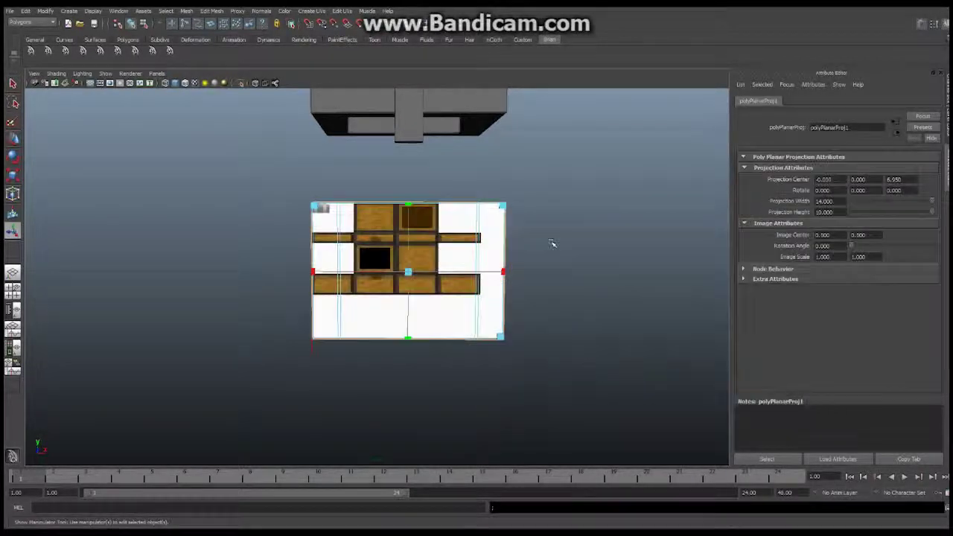
Step: Open the UV Texture Editor on the front wall's projection with the whole chest texture in view
alt+right_drag(600, 274, 502, 249)
mouse_move(502, 249)
alt+mouse_down()
mouse_move(481, 261)
mouse_move(485, 244)
alt+mouse_up()
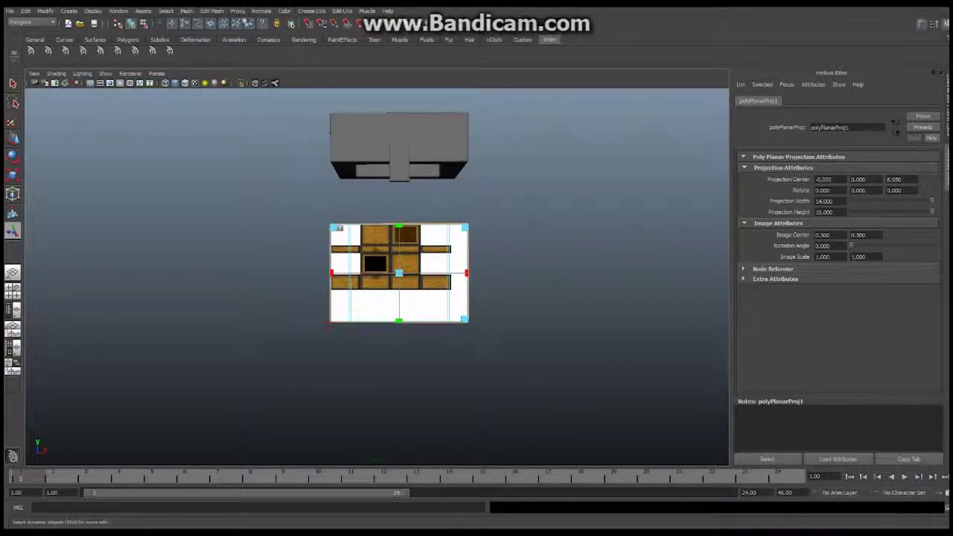
click(119, 10)
mouse_move(137, 27)
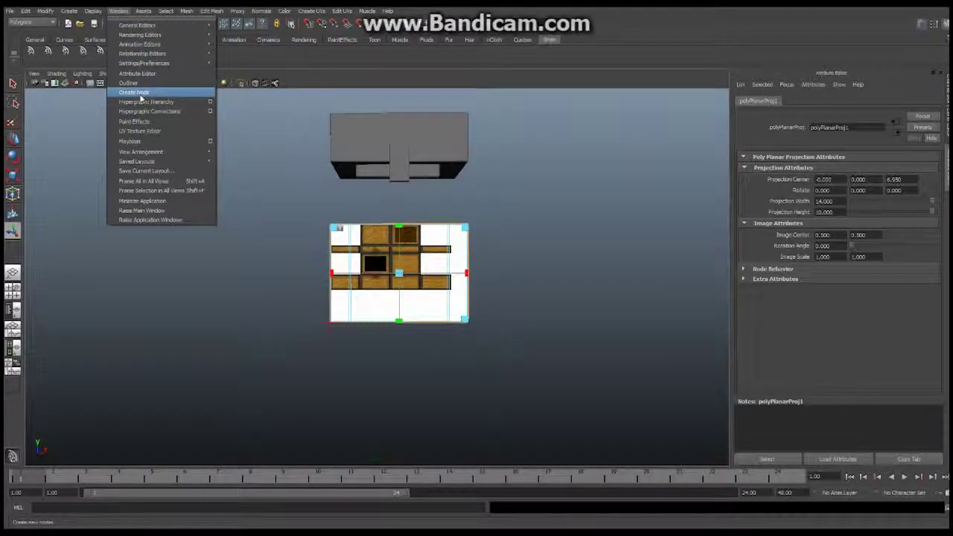
click(147, 132)
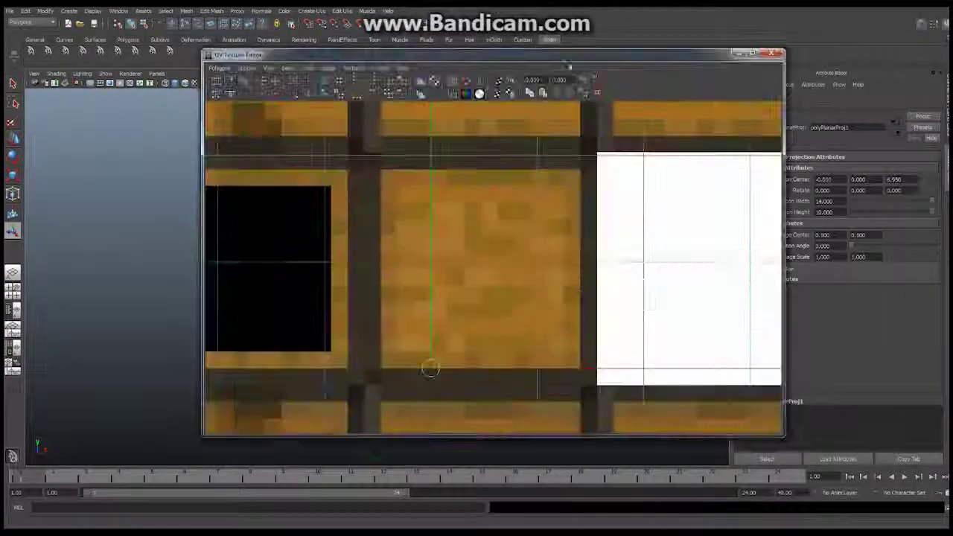
alt+right_drag(615, 202, 532, 203)
scroll(532, 202, down, 6)
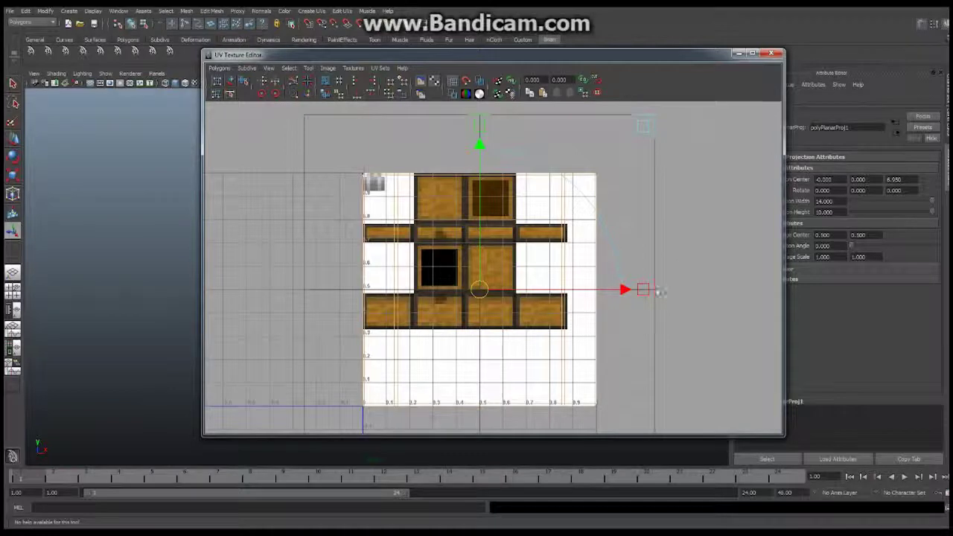
Step: Scale the front wall's projection to about 0.322 by 0.180 and move its image centre to about 0.333, 0.413 over the latch panel
drag(644, 296, 532, 289)
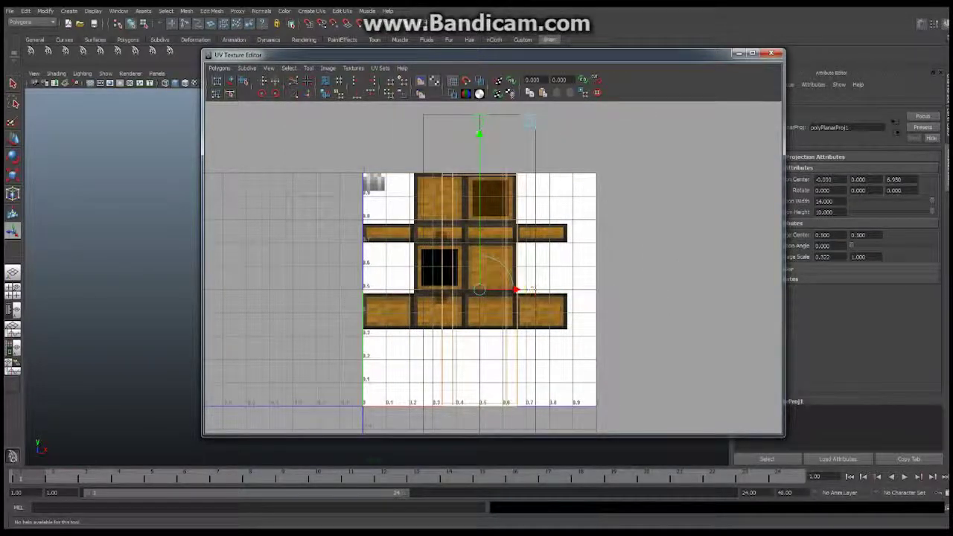
drag(480, 125, 480, 267)
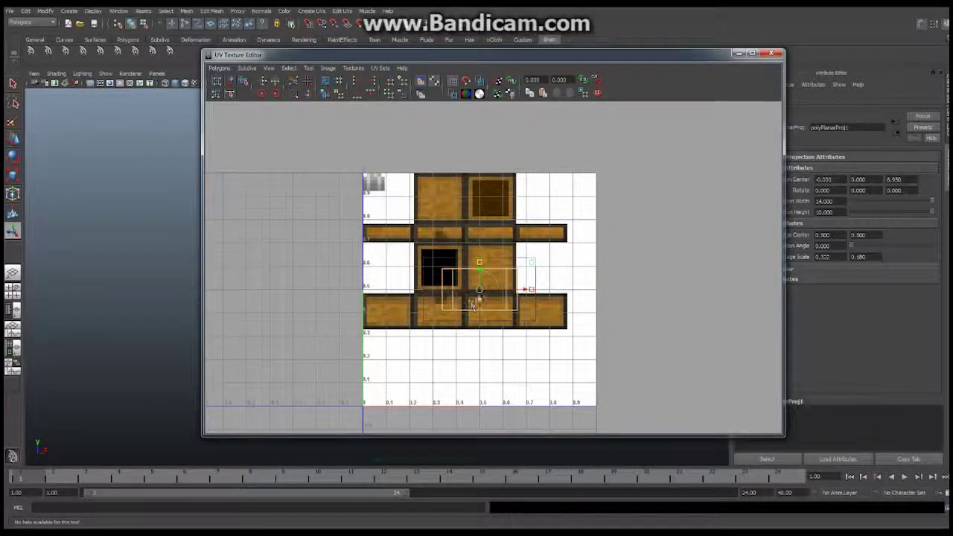
drag(472, 306, 444, 309)
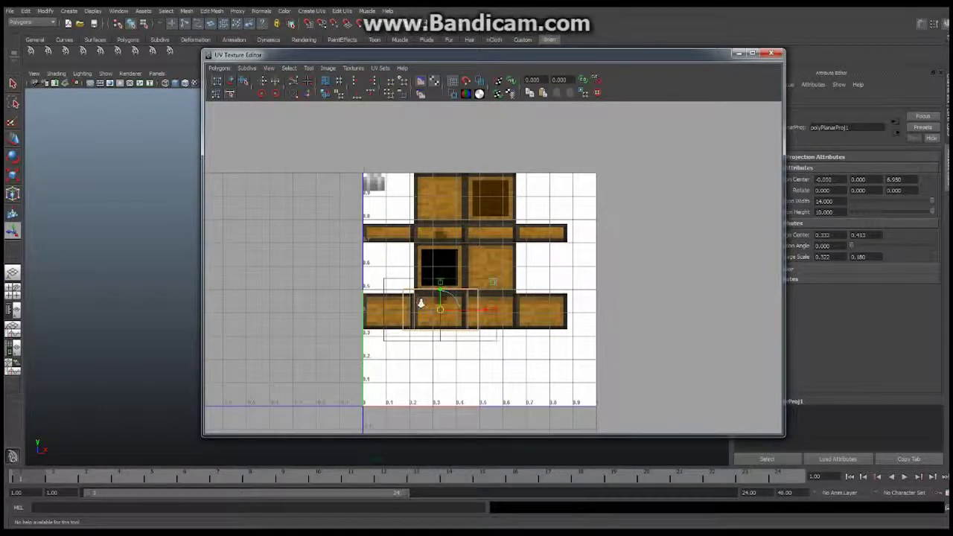
Step: Fit the front wall's UVs inside the texture's latch panel, with image centre about 0.328, 0.408 and image scale about 0.213 by 0.151
alt+right_drag(421, 303, 570, 307)
alt+middle_drag(410, 325, 521, 179)
alt+right_drag(436, 219, 554, 215)
alt+middle_drag(554, 214, 523, 324)
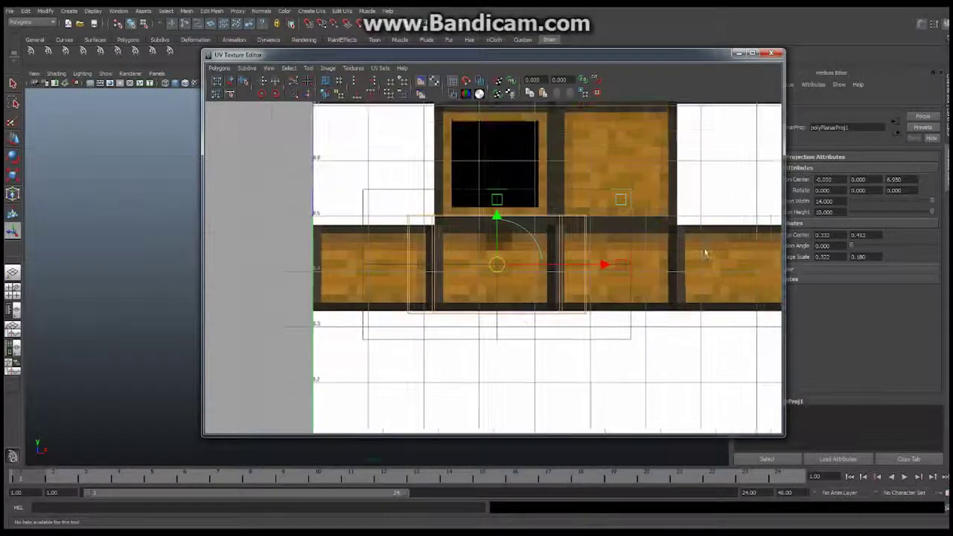
scroll(705, 253, up, 2)
drag(651, 266, 623, 268)
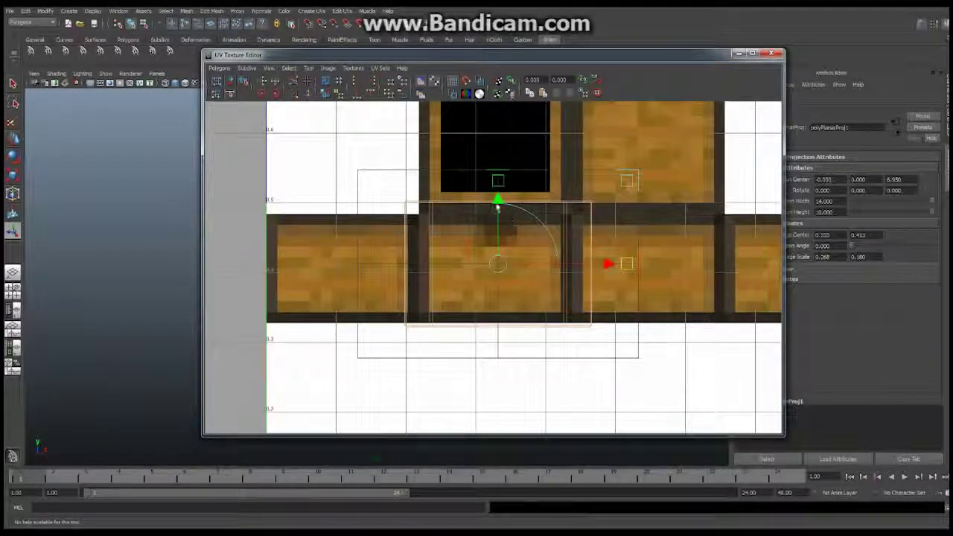
click(328, 69)
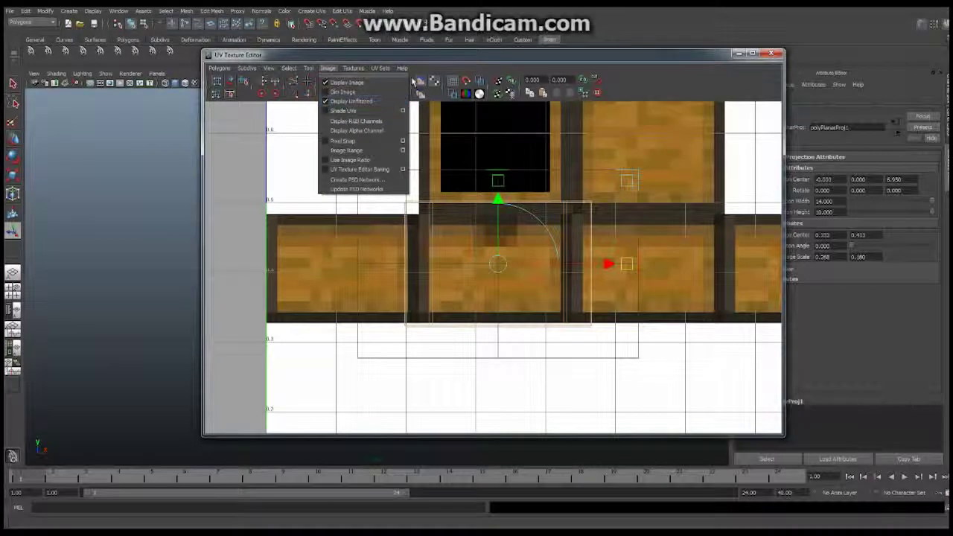
click(429, 50)
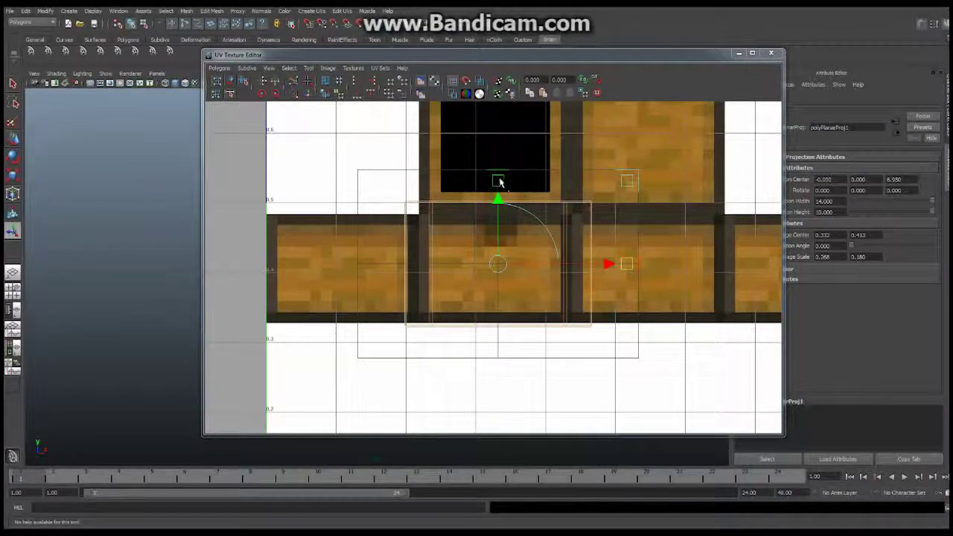
mouse_move(499, 182)
mouse_down()
mouse_move(497, 222)
mouse_move(498, 198)
mouse_up()
drag(627, 270, 581, 273)
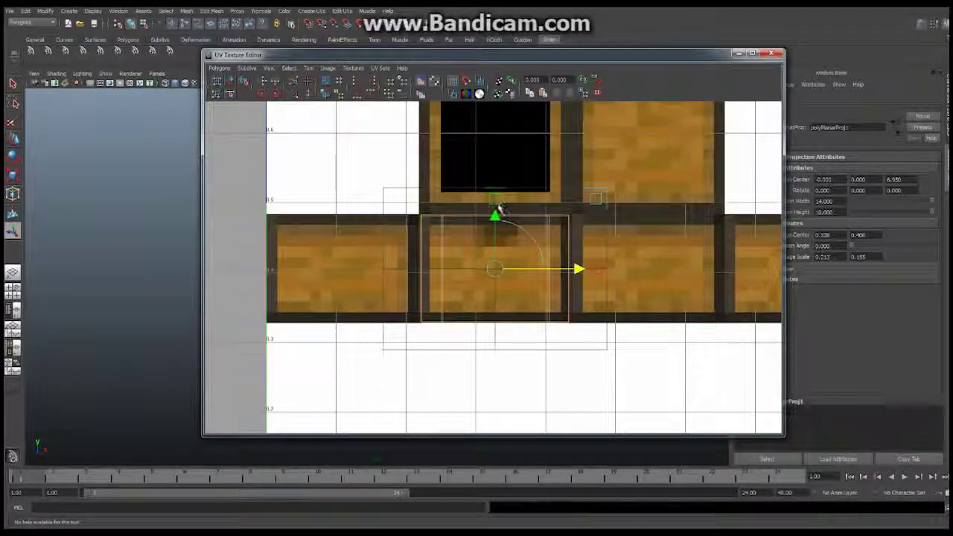
drag(496, 200, 501, 207)
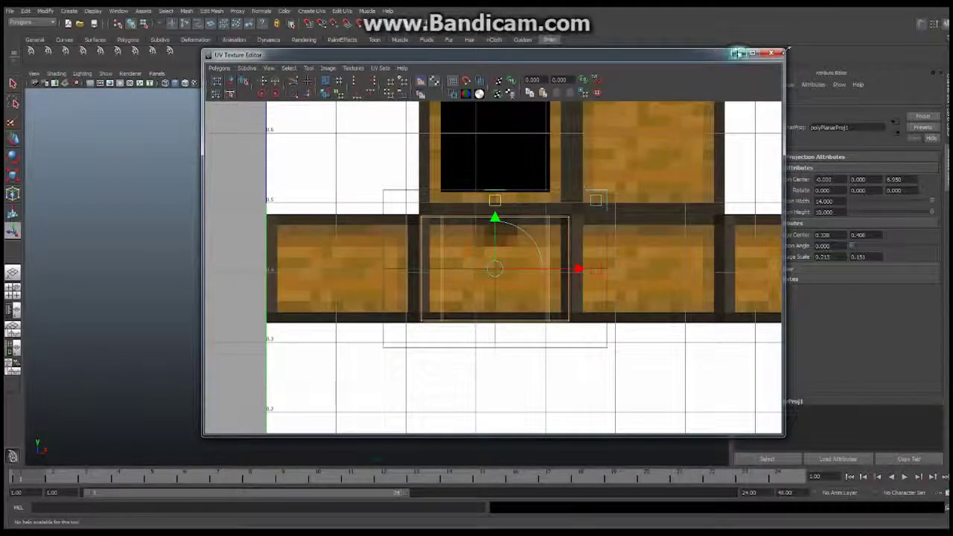
Step: Close the UV Texture Editor and check how the texture sits on the chest's front wall
click(772, 53)
alt+drag(483, 259, 302, 269)
alt+right_drag(302, 268, 447, 253)
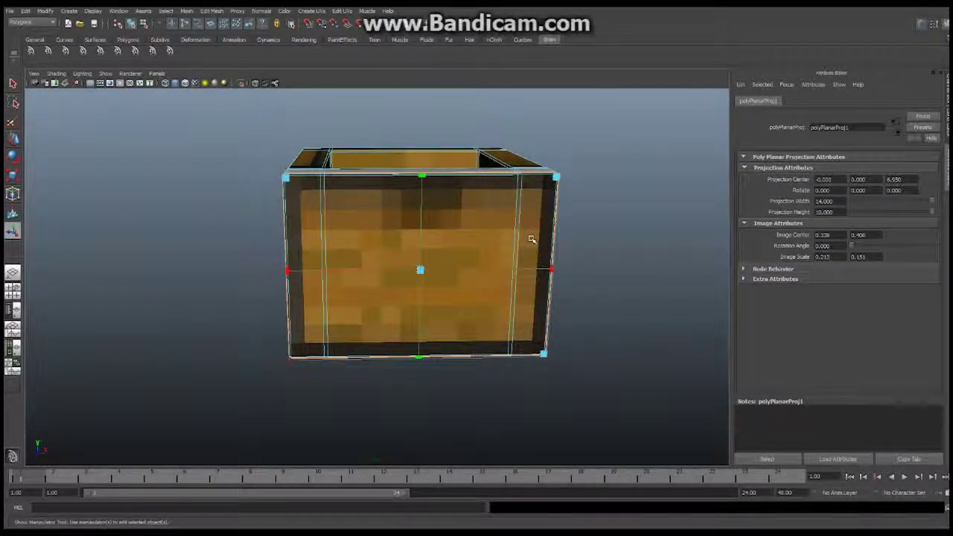
Step: Select the top rim faces along the left, front and right walls of the chest bottom, including the corners
alt+drag(628, 253, 335, 262)
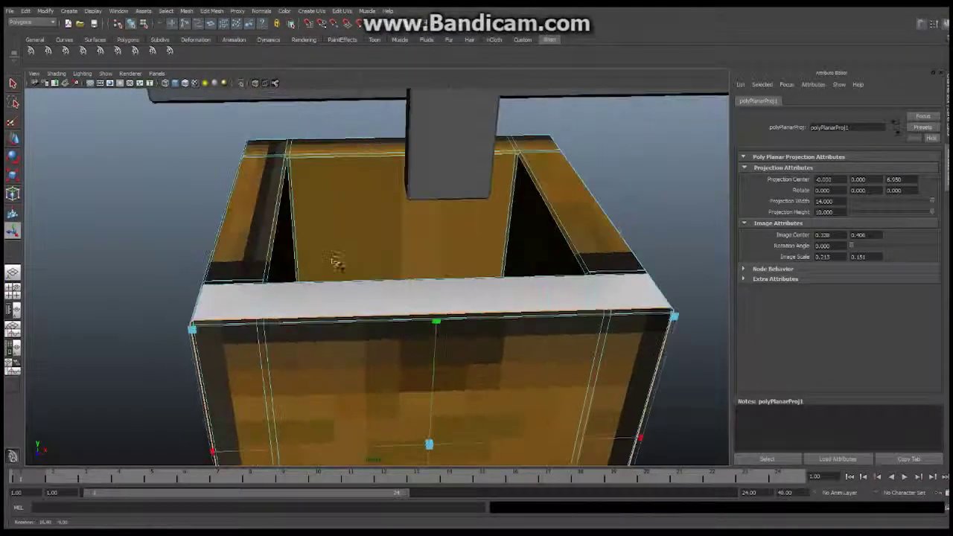
click(265, 148)
shift+click(273, 158)
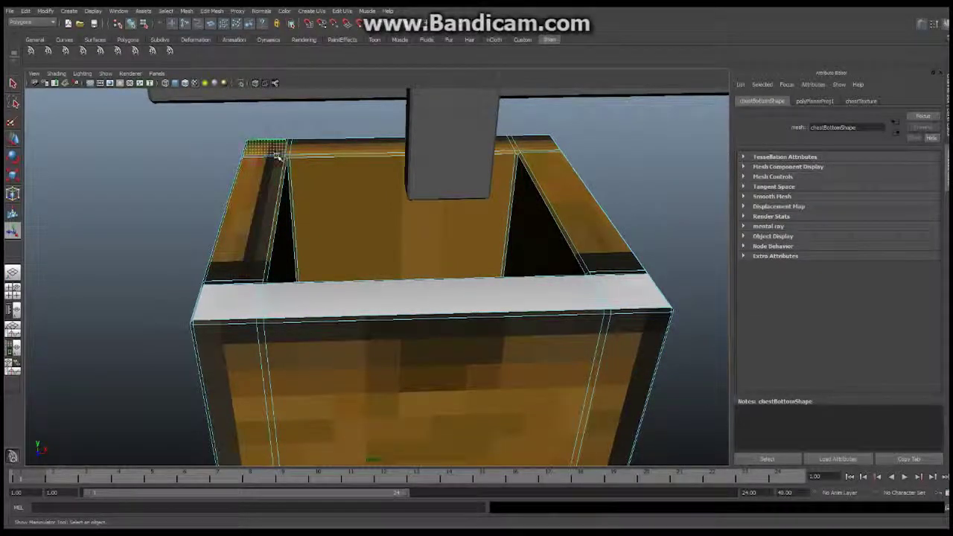
shift+click(253, 224)
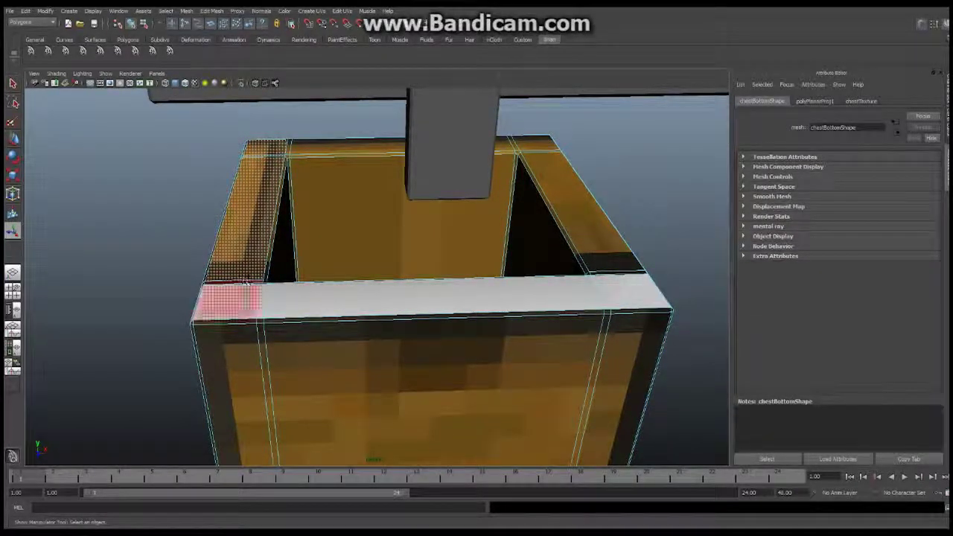
shift+click(228, 290)
shift+click(447, 296)
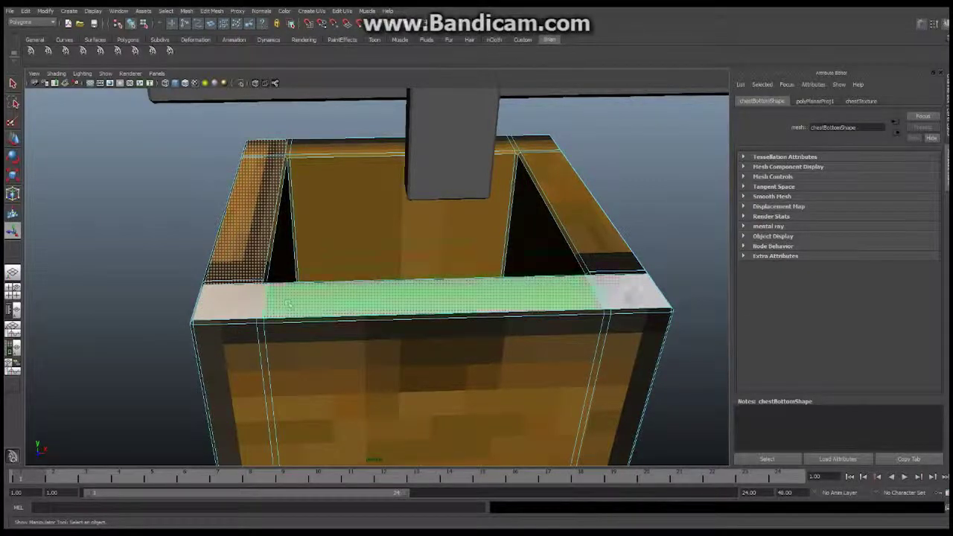
shift+click(617, 283)
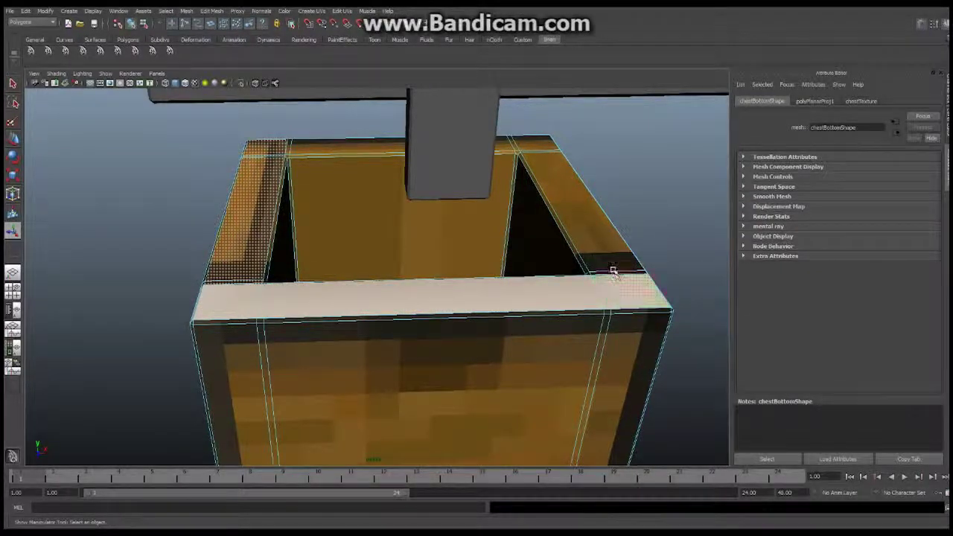
shift+click(602, 227)
Step: Add the rear rim faces and rear corners to the selection so the chest bottom's whole top rim is selected
alt+drag(602, 223, 555, 291)
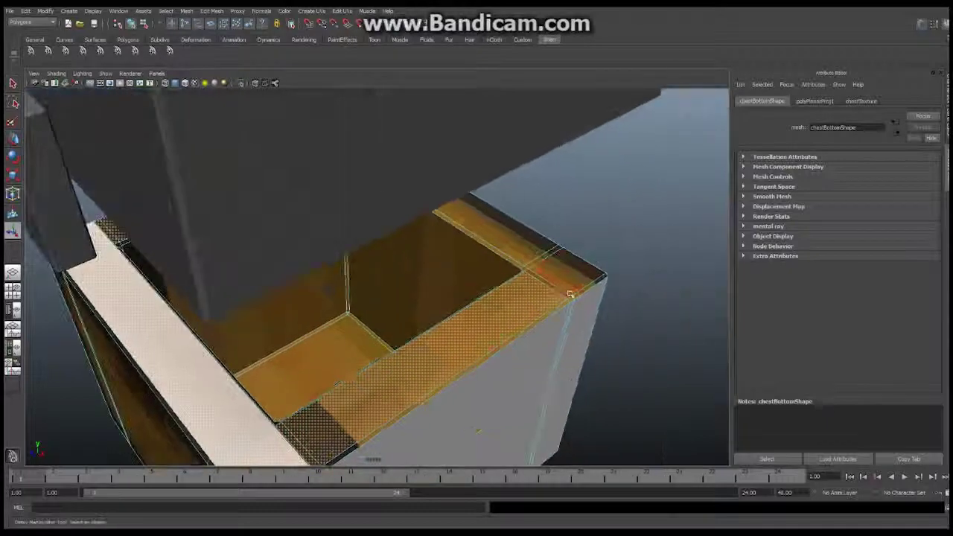
shift+click(555, 269)
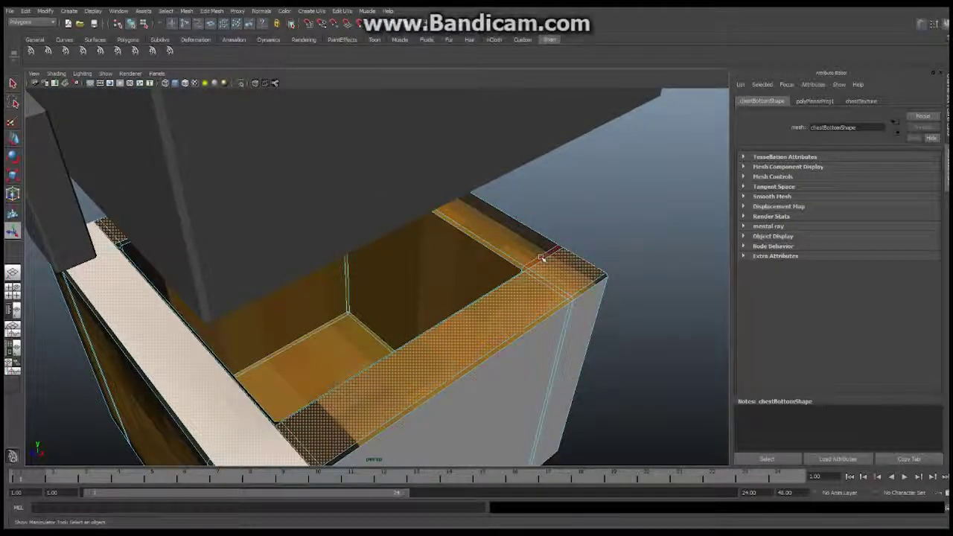
alt+drag(400, 240, 358, 253)
alt+right_drag(358, 253, 602, 253)
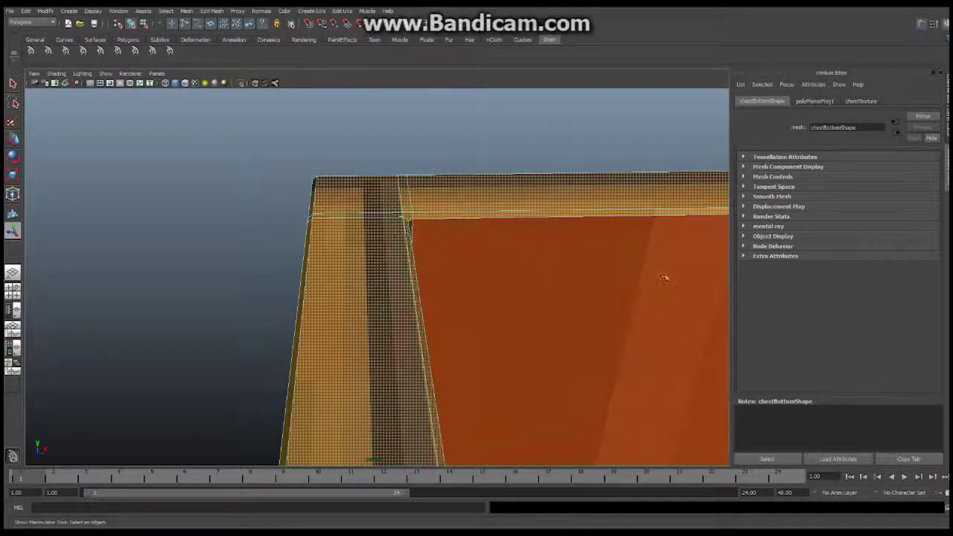
alt+drag(665, 276, 587, 221)
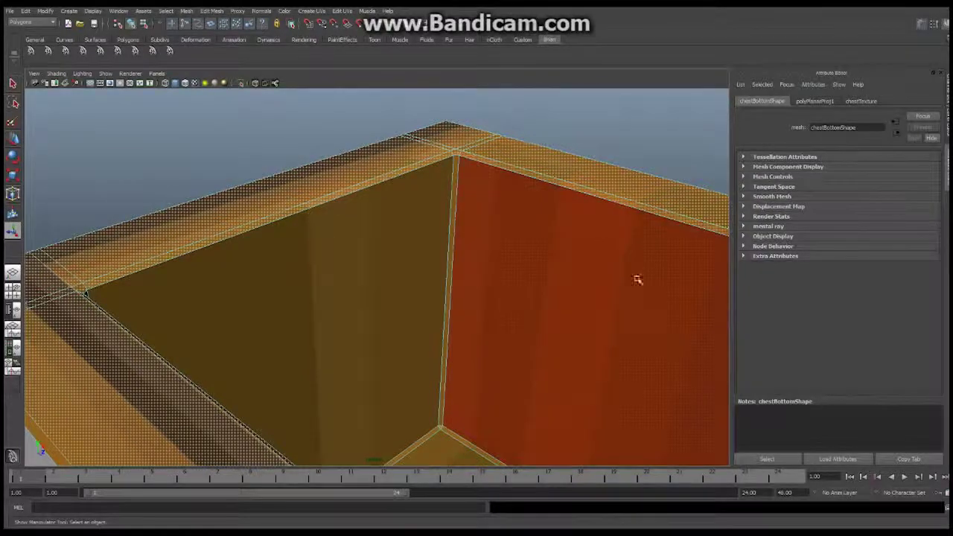
alt+drag(636, 279, 499, 246)
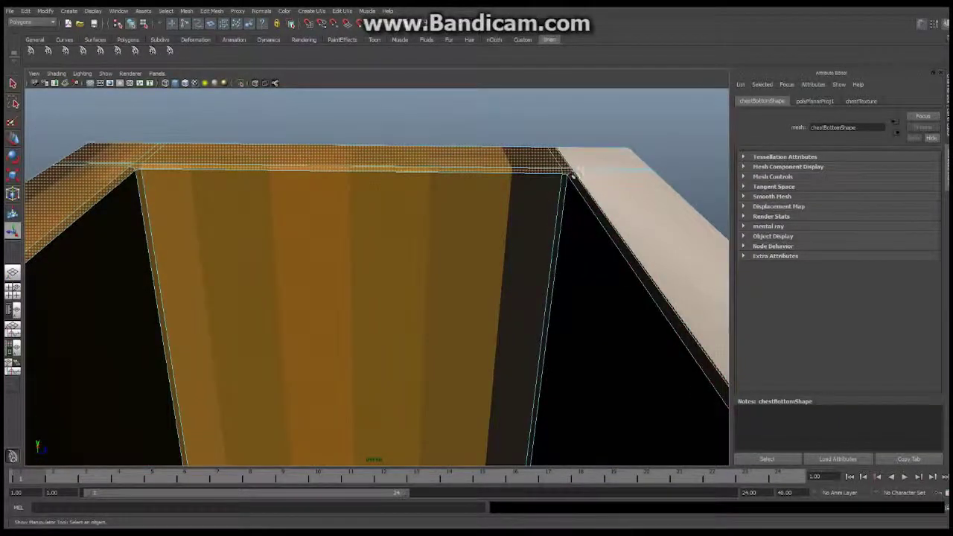
alt+drag(585, 187, 374, 234)
Step: Add the chest bottom's inner floor face and the narrow strips and corners around the floor's edges to the face selection
alt+right_drag(375, 234, 496, 266)
alt+drag(496, 265, 475, 302)
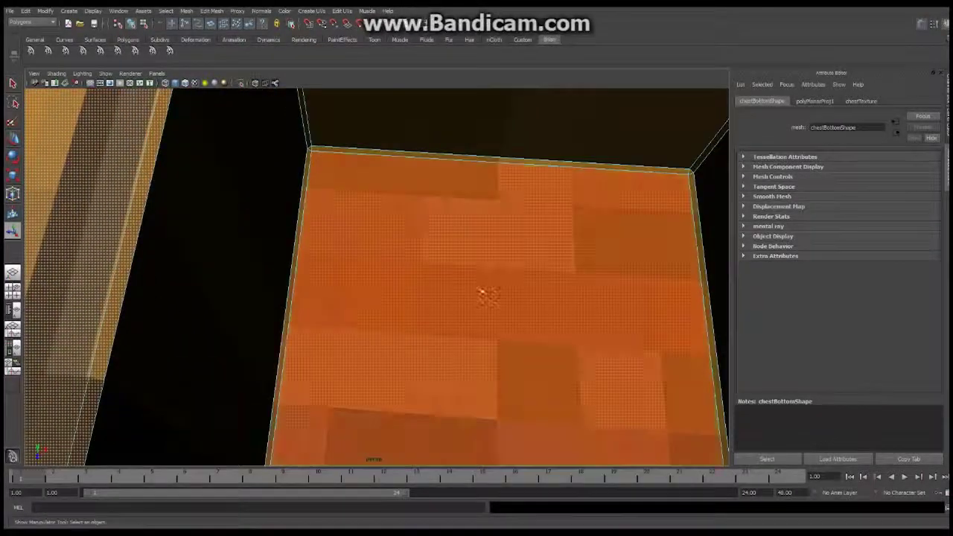
shift+click(475, 289)
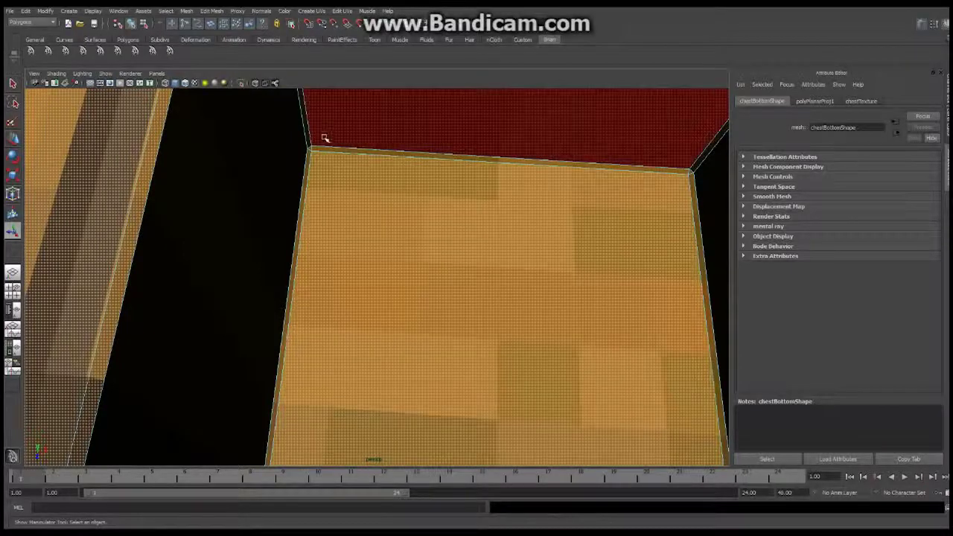
shift+click(317, 151)
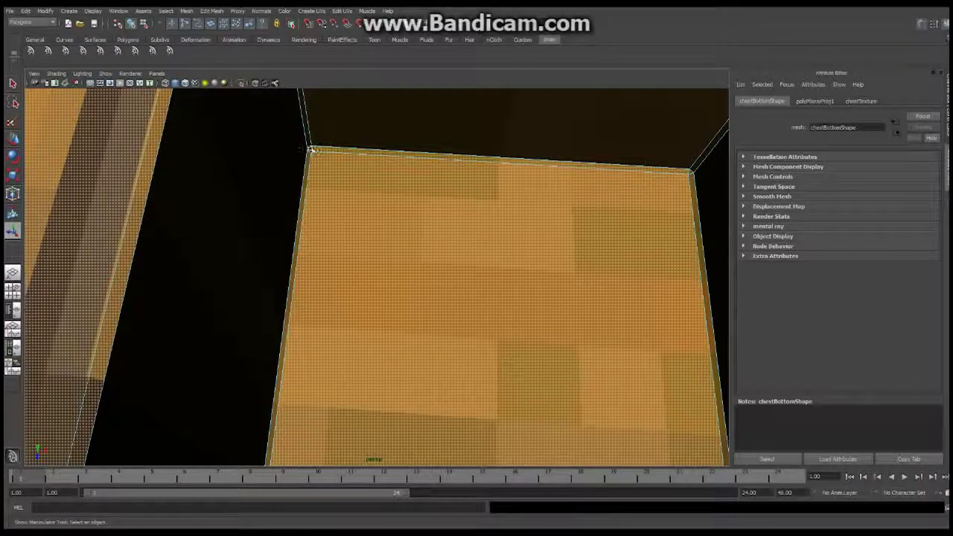
shift+click(310, 170)
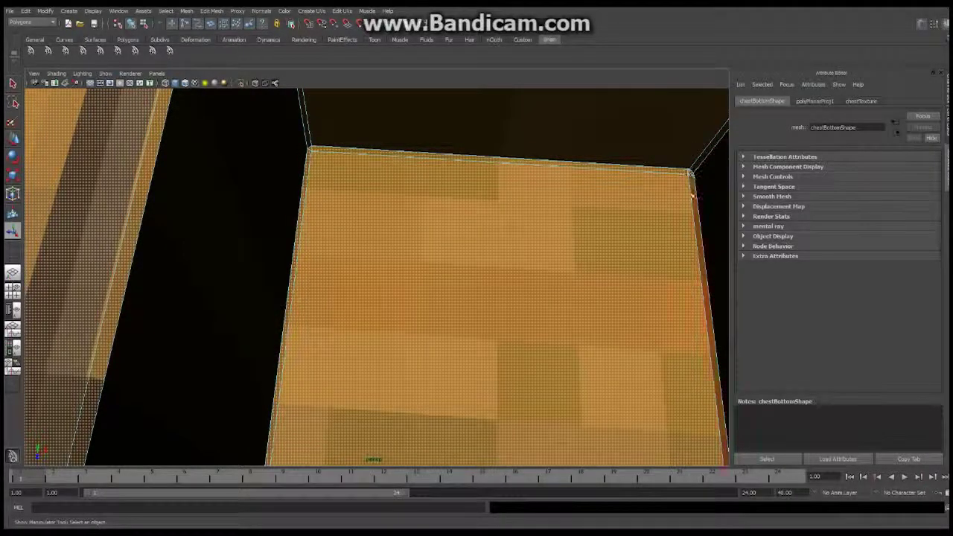
shift+click(693, 195)
alt+drag(692, 195, 384, 248)
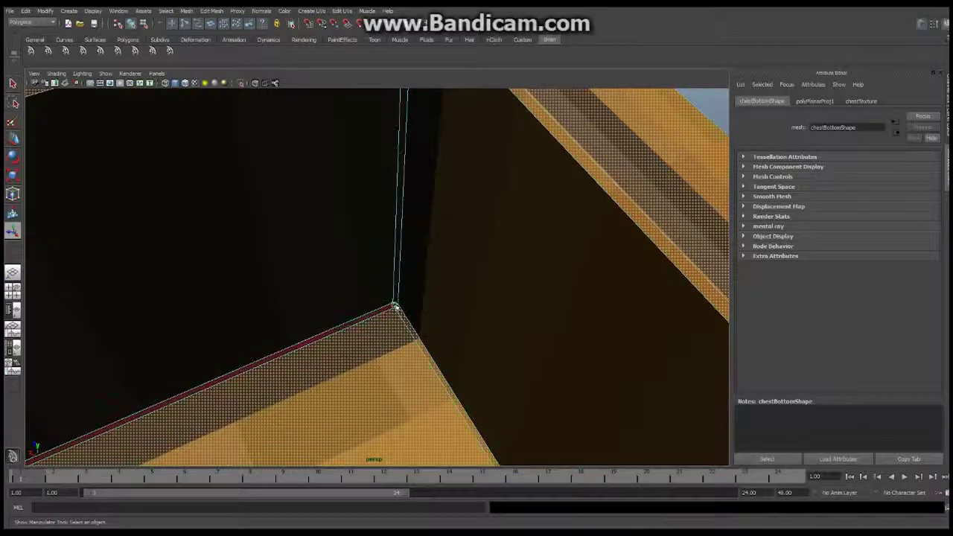
alt+drag(387, 310, 239, 280)
click(236, 262)
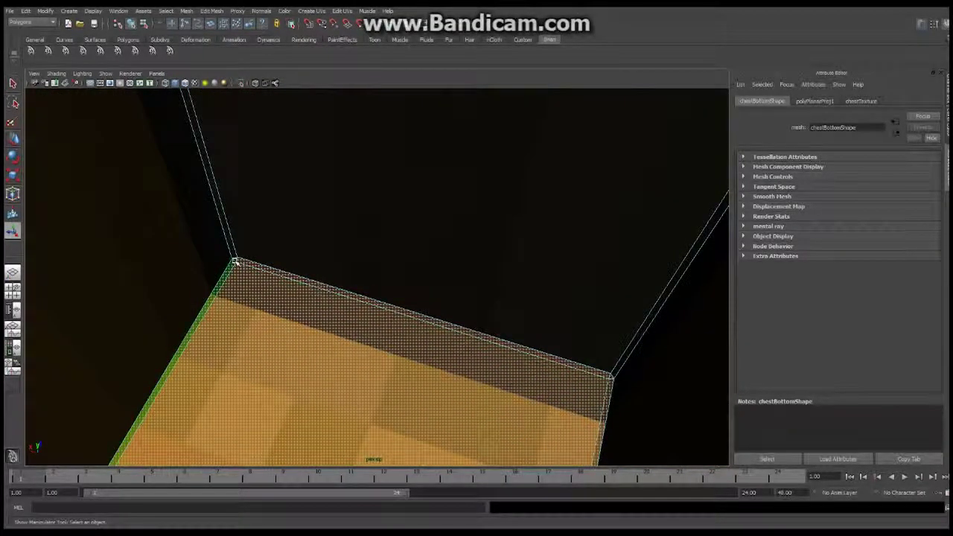
alt+drag(597, 292, 327, 257)
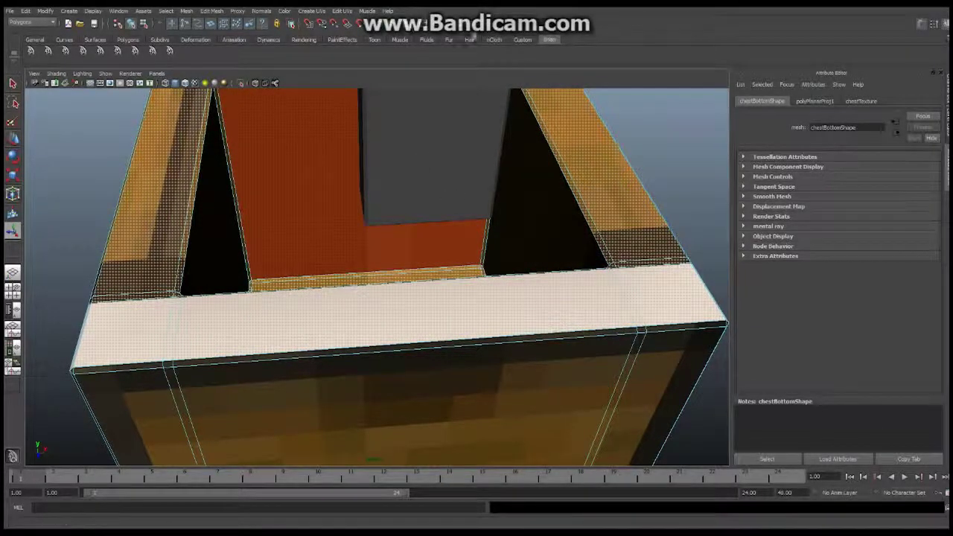
Step: Planar map the selected rim and floor faces from the Y axis, fitting the projection to the bounding box
click(315, 11)
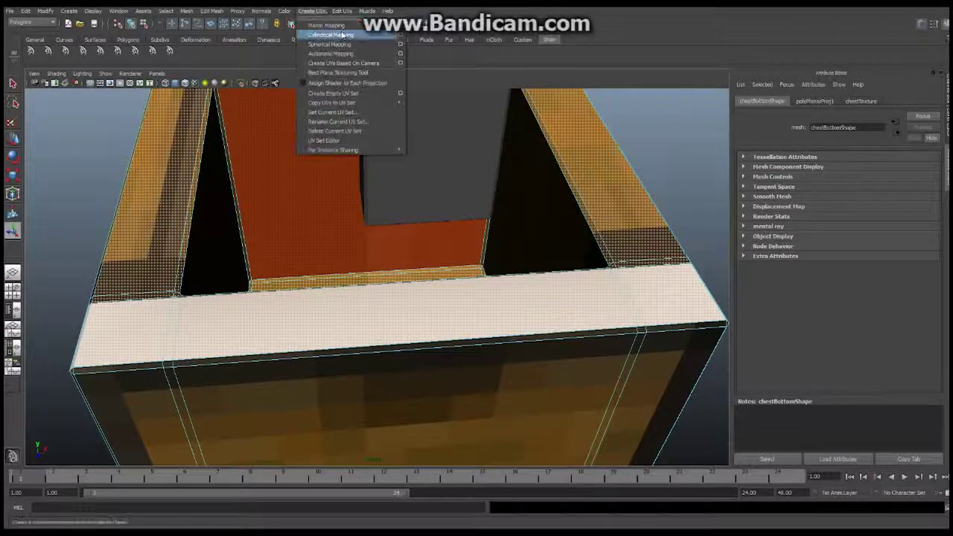
click(400, 25)
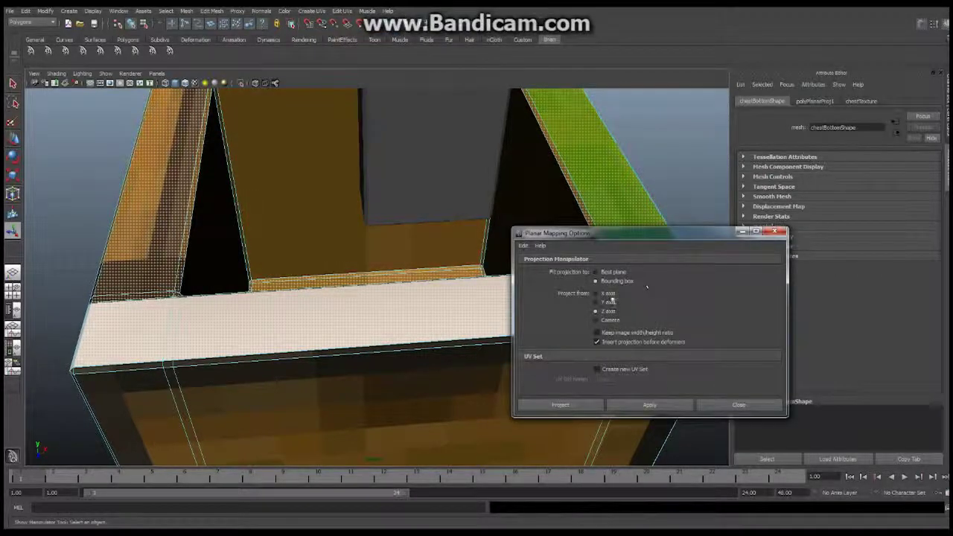
click(629, 408)
click(775, 231)
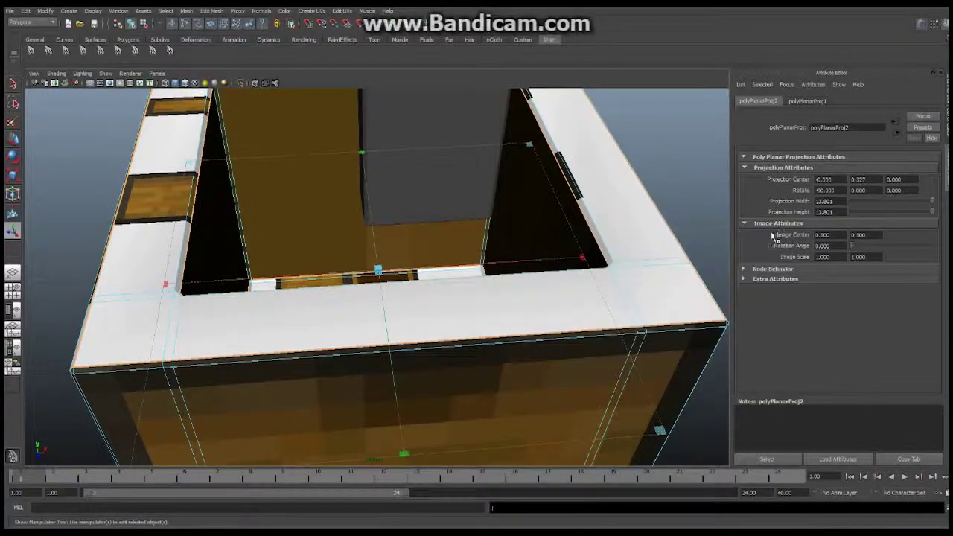
Step: Scale the rim projection to about 0.187 by 0.192 and centre it at about 0.328, 0.590 over the texture's black opening panel
alt+right_drag(600, 254, 417, 231)
key(t)
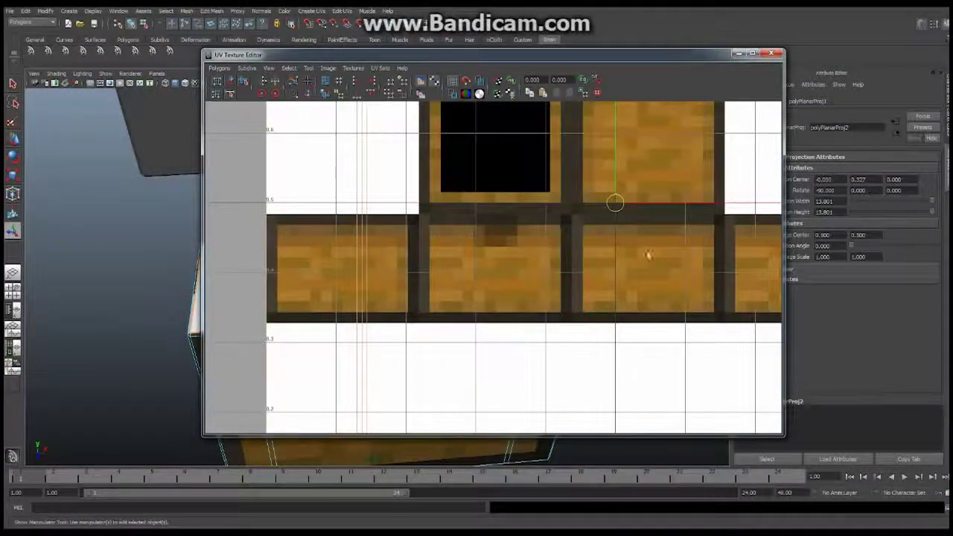
scroll(649, 254, down, 7)
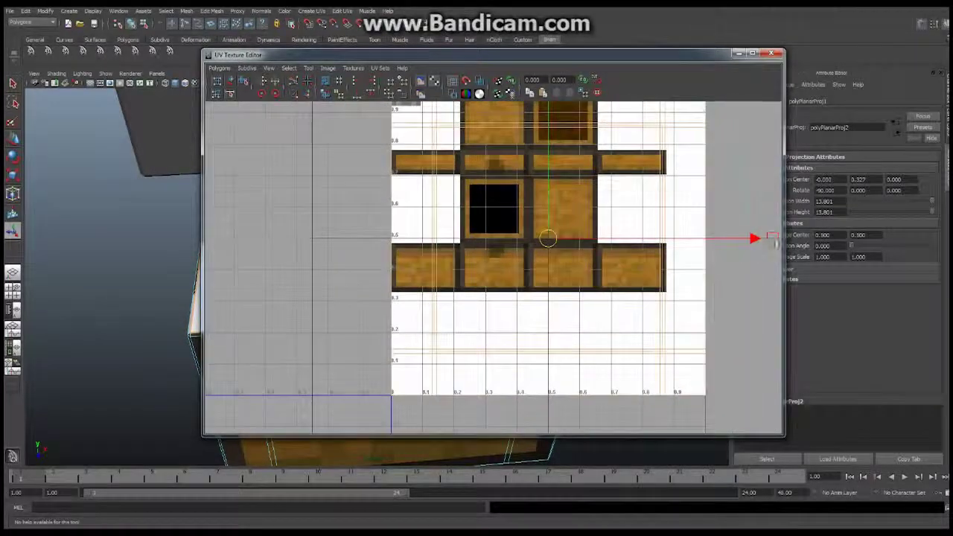
drag(773, 240, 584, 236)
scroll(619, 189, down, 3)
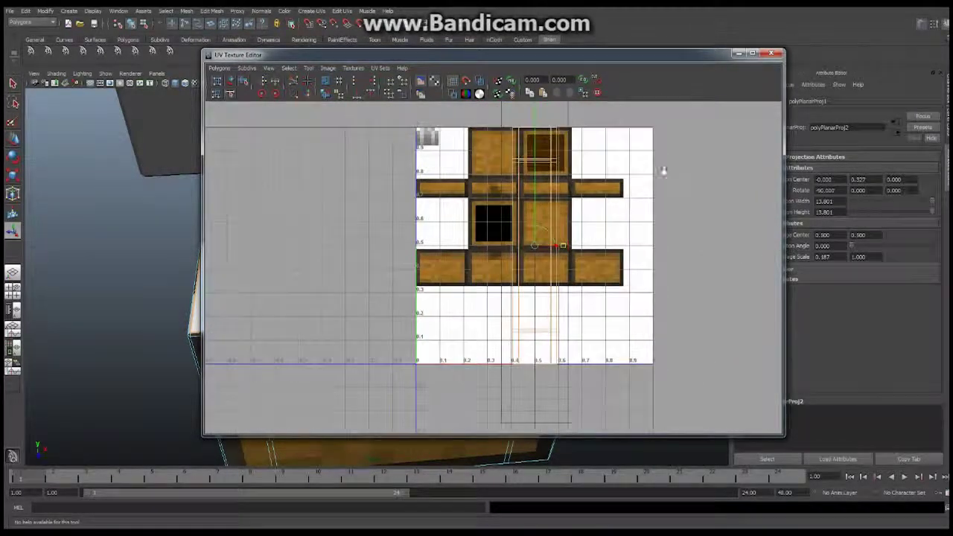
scroll(663, 171, down, 2)
drag(526, 119, 494, 237)
scroll(495, 237, up, 3)
alt+middle_drag(494, 242, 485, 286)
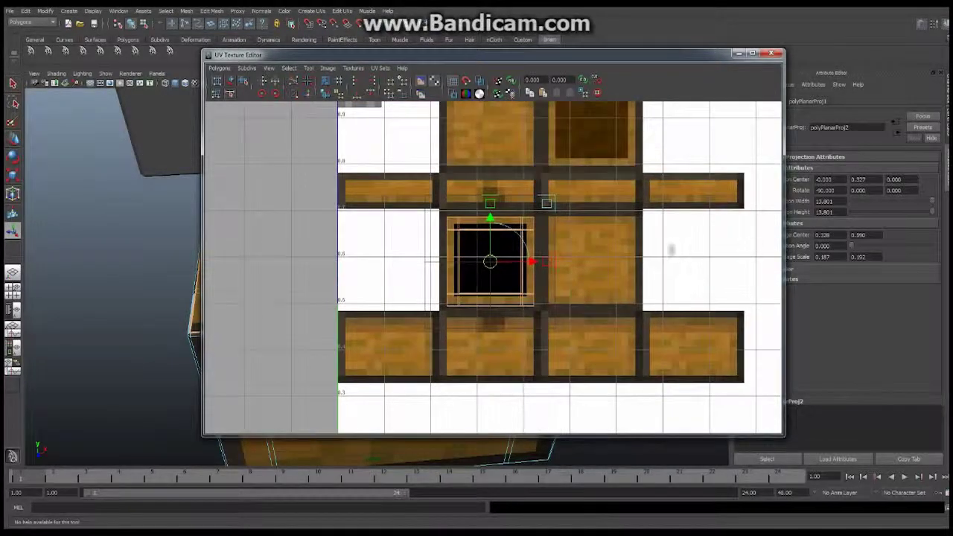
Step: Fit the rim UVs to the opening panel's dark border, with image scale about 0.218 by 0.216 and centre about 0.328, 0.591
scroll(568, 224, up, 4)
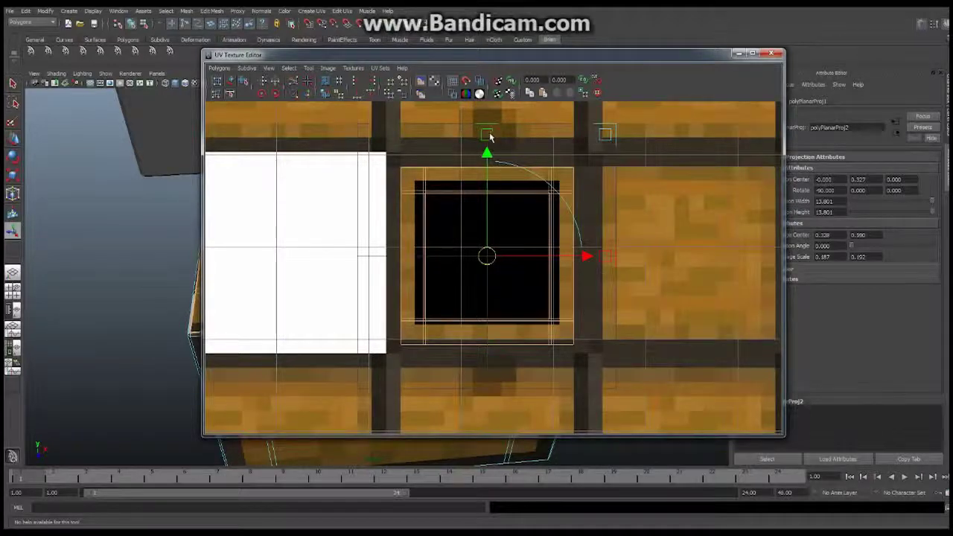
drag(490, 136, 485, 167)
drag(486, 130, 489, 121)
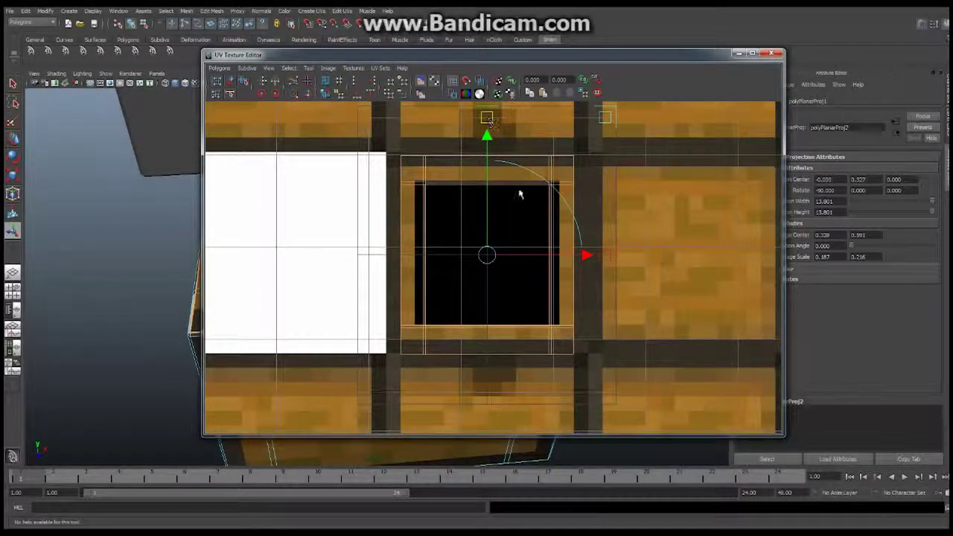
drag(605, 257, 628, 248)
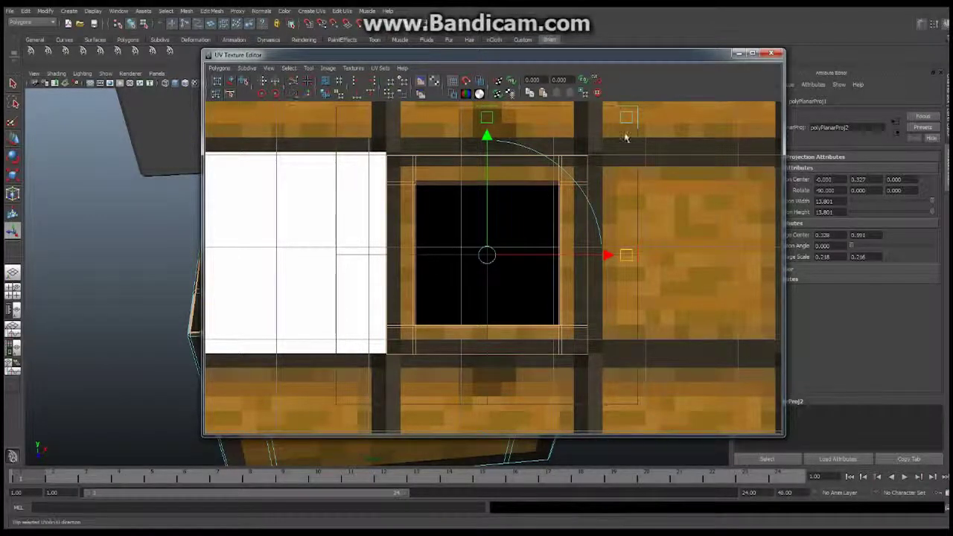
Step: Put the UV Texture Editor away and check how the texture sits on the chest bottom's rim and sides
click(738, 54)
alt+drag(602, 239, 447, 318)
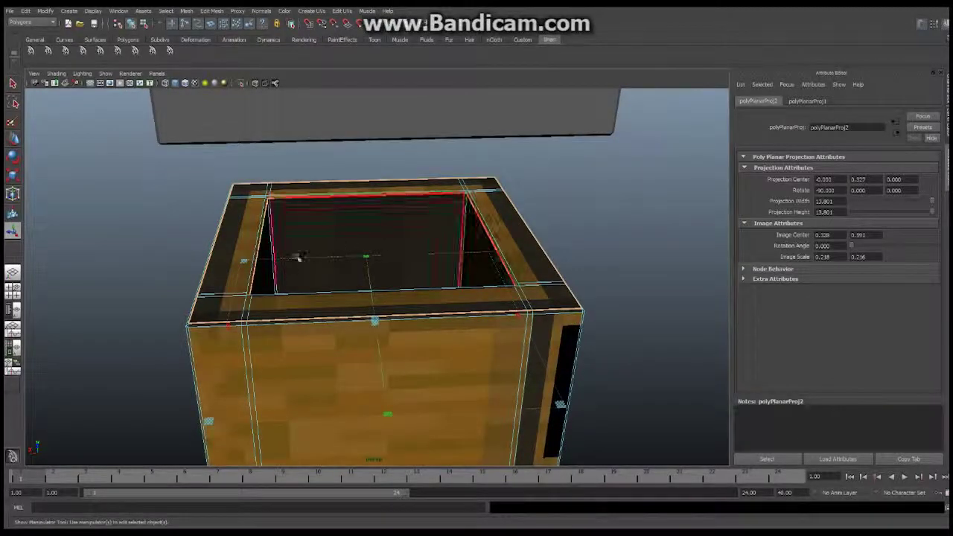
alt+drag(296, 257, 481, 273)
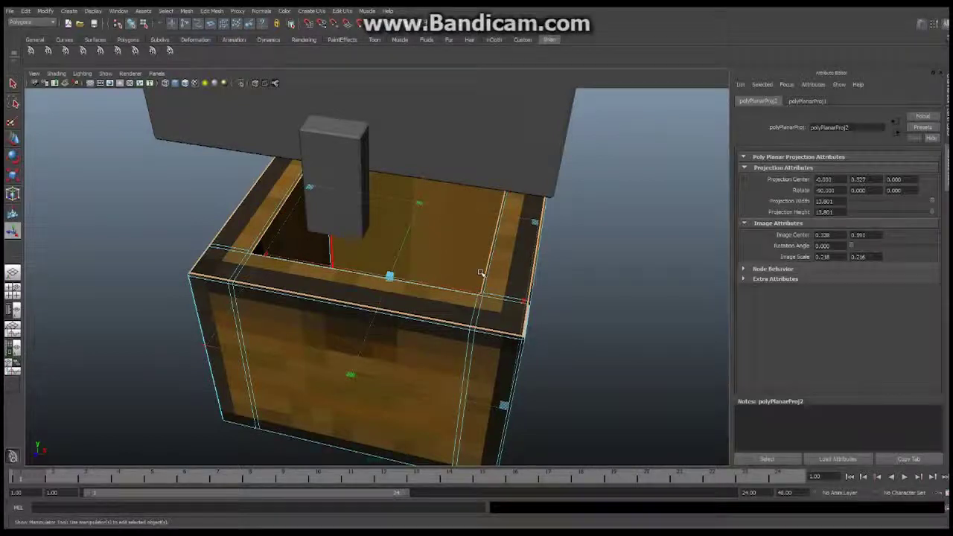
alt+right_drag(505, 271, 385, 247)
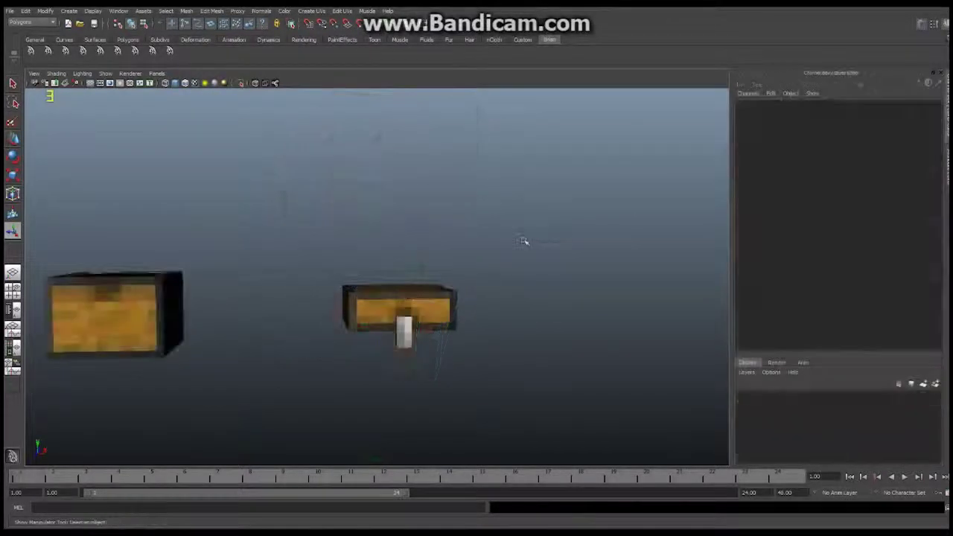
Step: Select the textured chest bottom and set its Translate X to 0
alt+drag(374, 317, 419, 336)
alt+right_drag(419, 336, 497, 333)
alt+drag(496, 333, 377, 299)
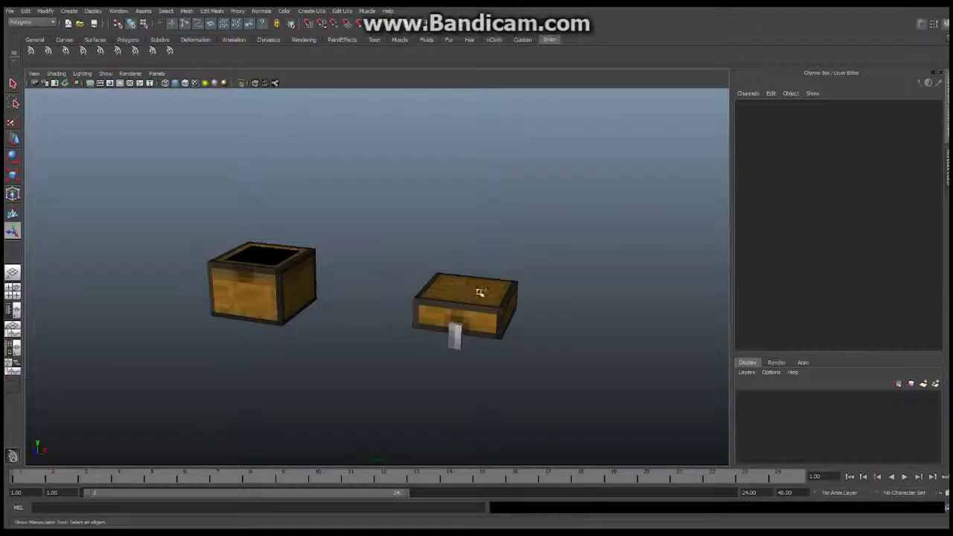
click(478, 290)
click(257, 274)
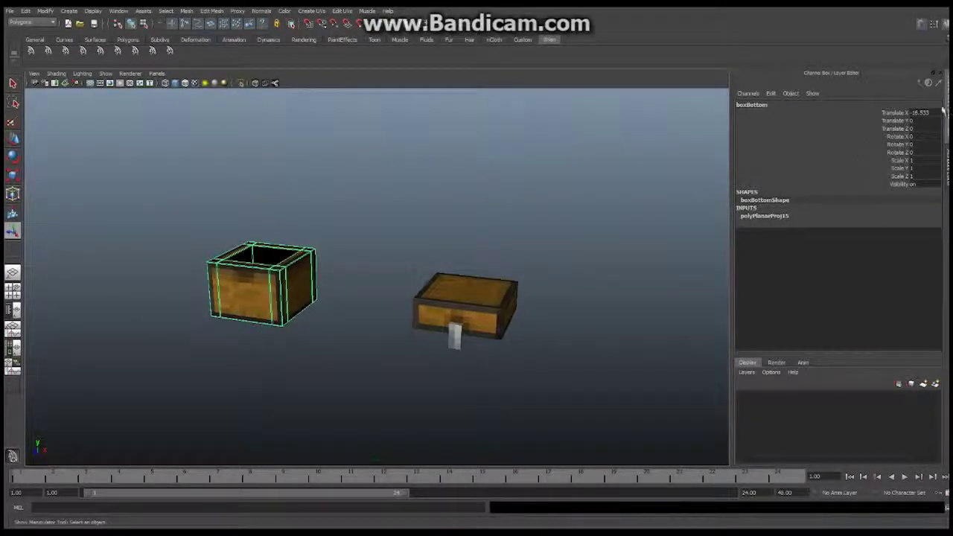
text(0)
key(Return)
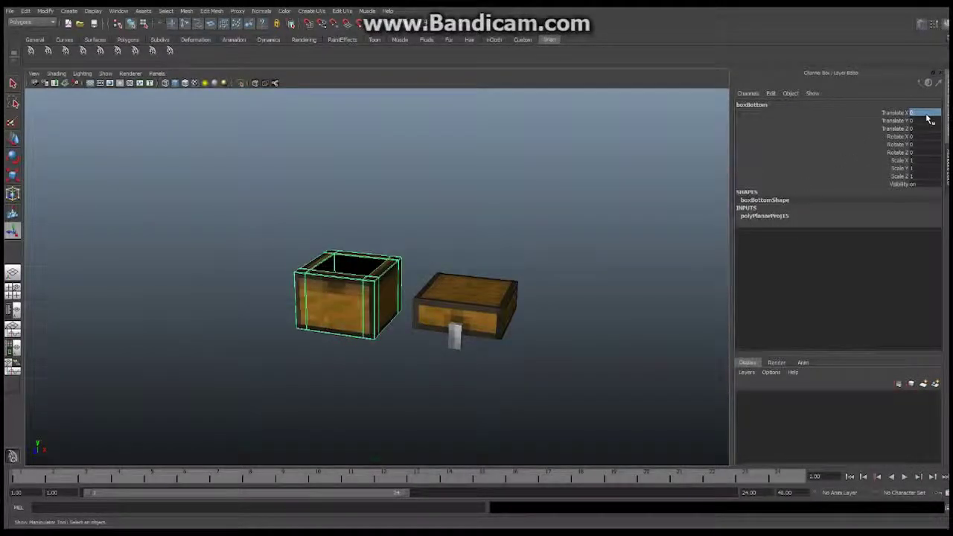
Step: In the orthographic front view, move the chest bottom up onto the grid's horizontal axis and set its Translate Y to 5
alt+drag(467, 264, 506, 228)
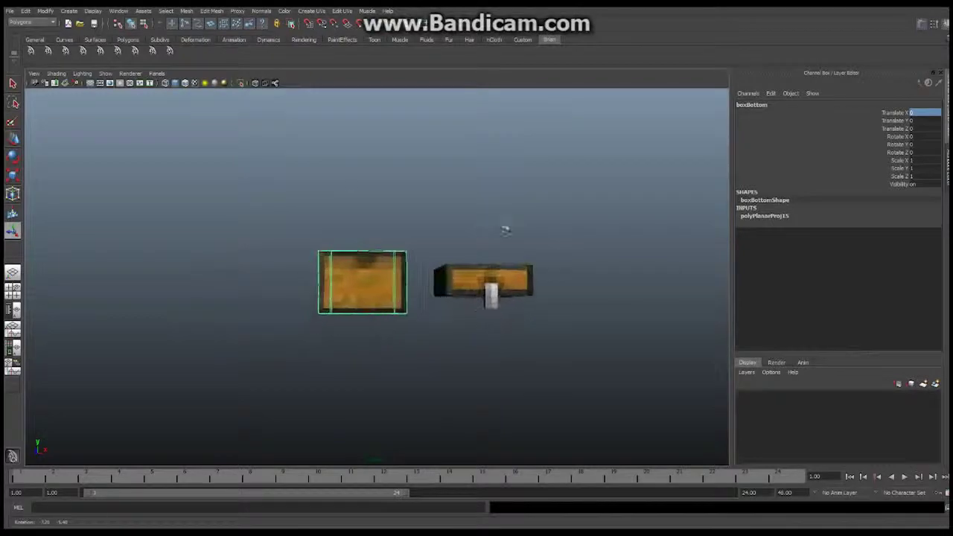
click(157, 74)
mouse_move(179, 102)
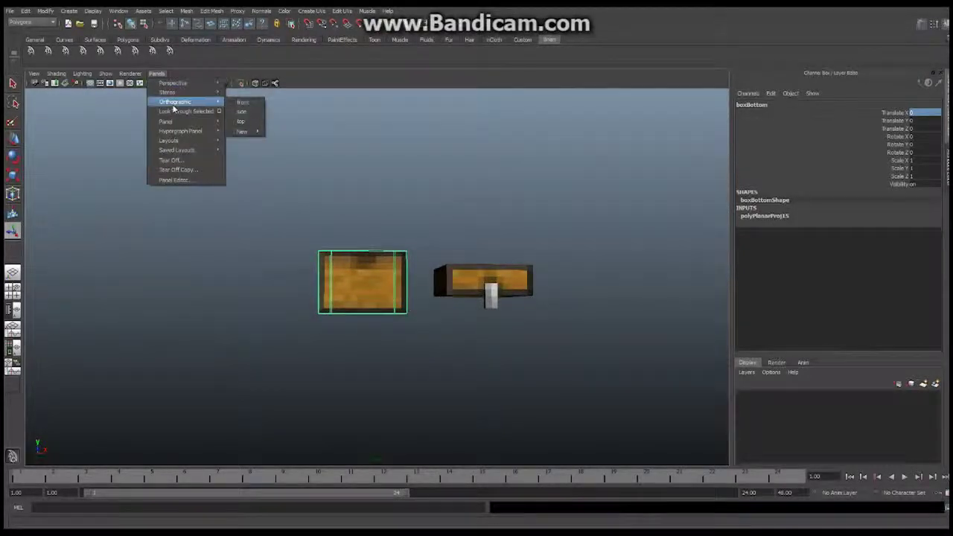
click(243, 105)
scroll(598, 234, up, 4)
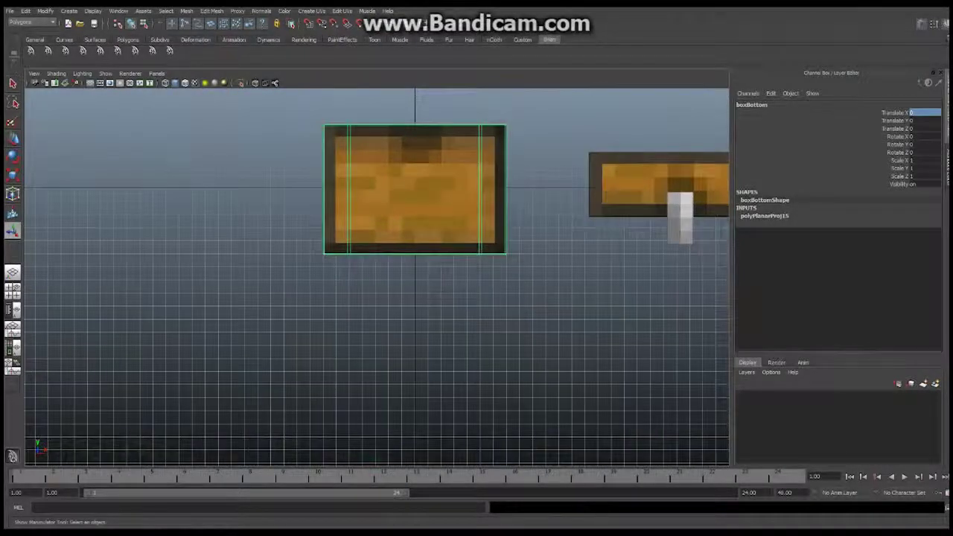
click(409, 187)
click(13, 139)
alt+middle_drag(391, 181, 387, 199)
drag(413, 177, 414, 111)
double_click(930, 121)
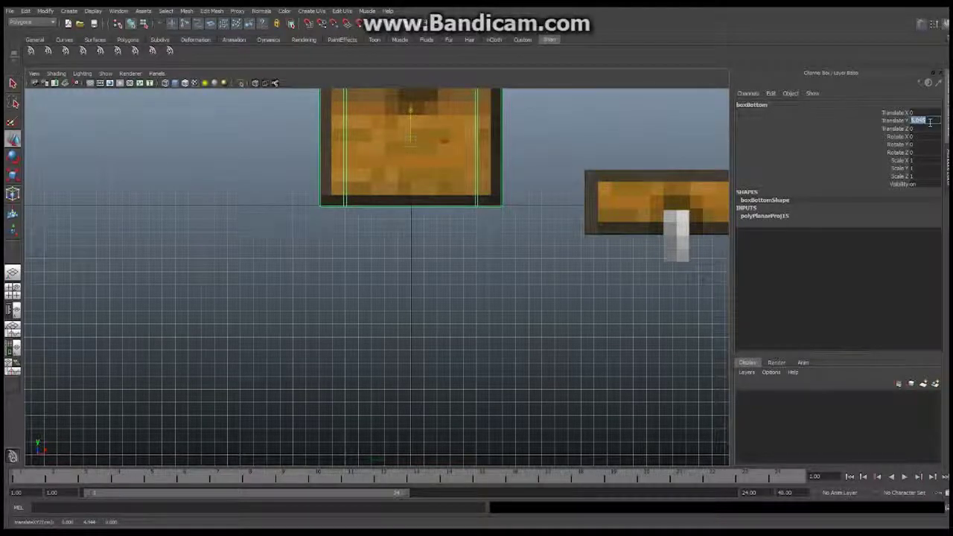
text(5)
key(Return)
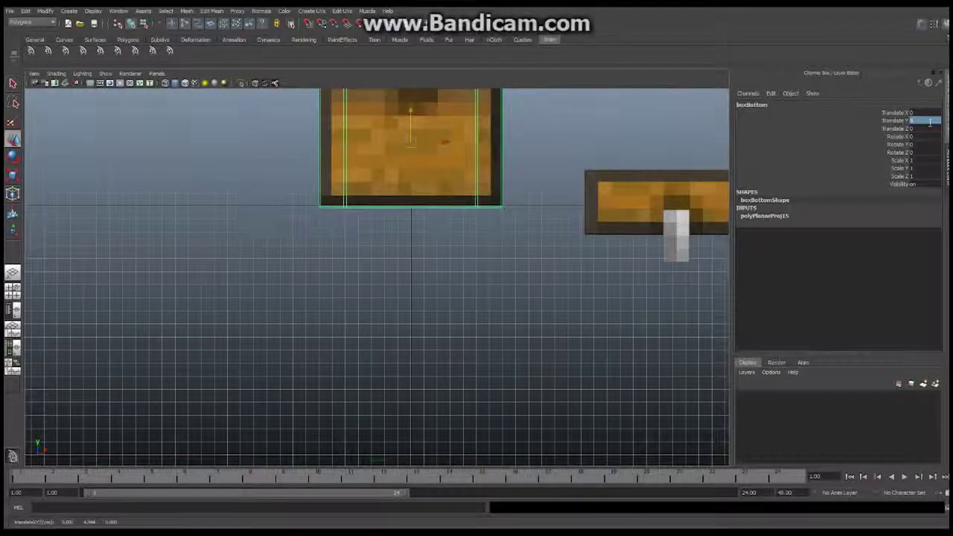
Step: Move the chest lid with its latch up onto the grid's horizontal axis and fine-tune its Translate Y
alt+middle_drag(587, 244, 494, 227)
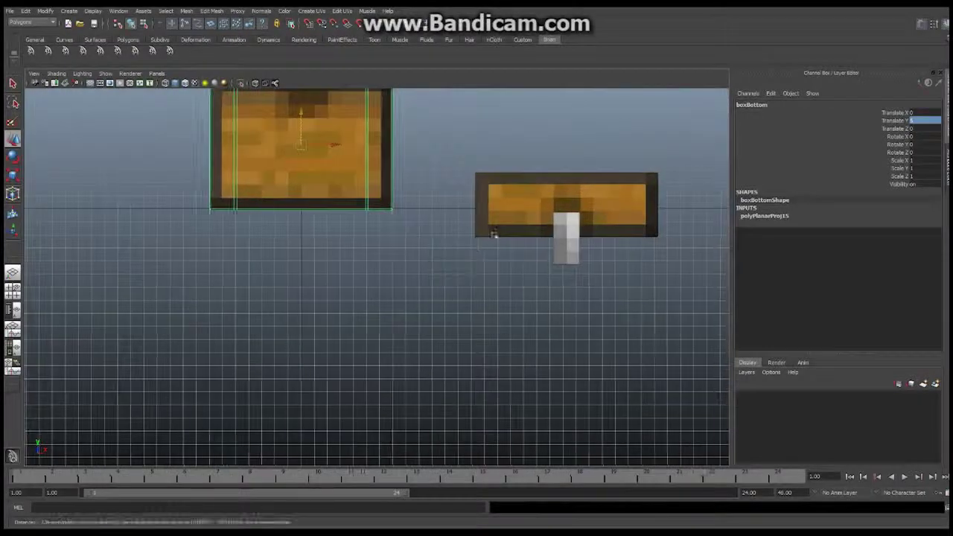
click(557, 213)
drag(567, 186, 568, 145)
key(ctrl+z)
click(587, 194)
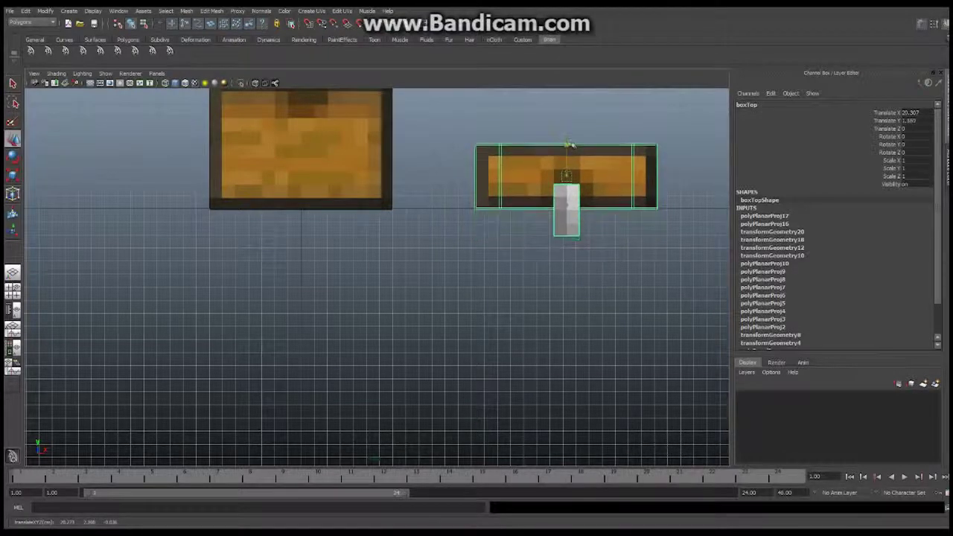
click(916, 121)
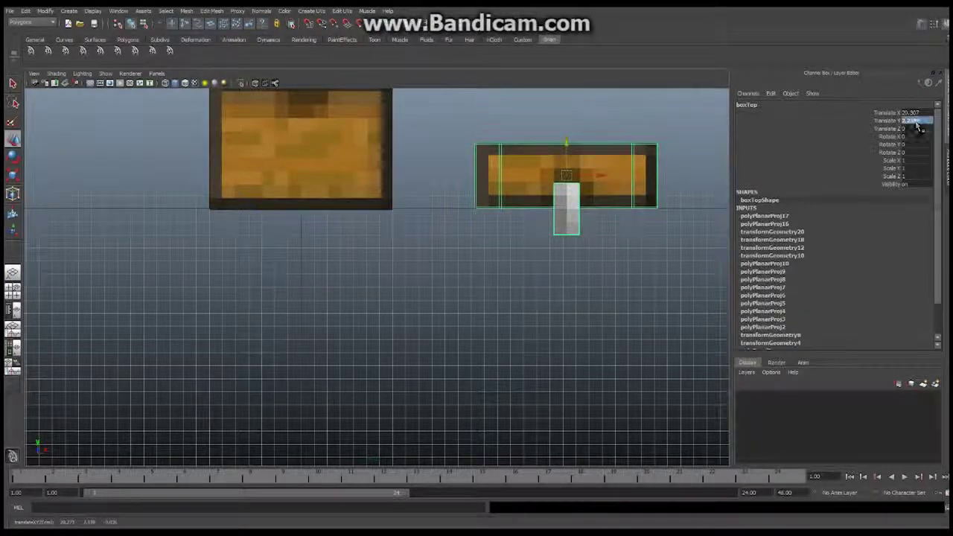
text(2)
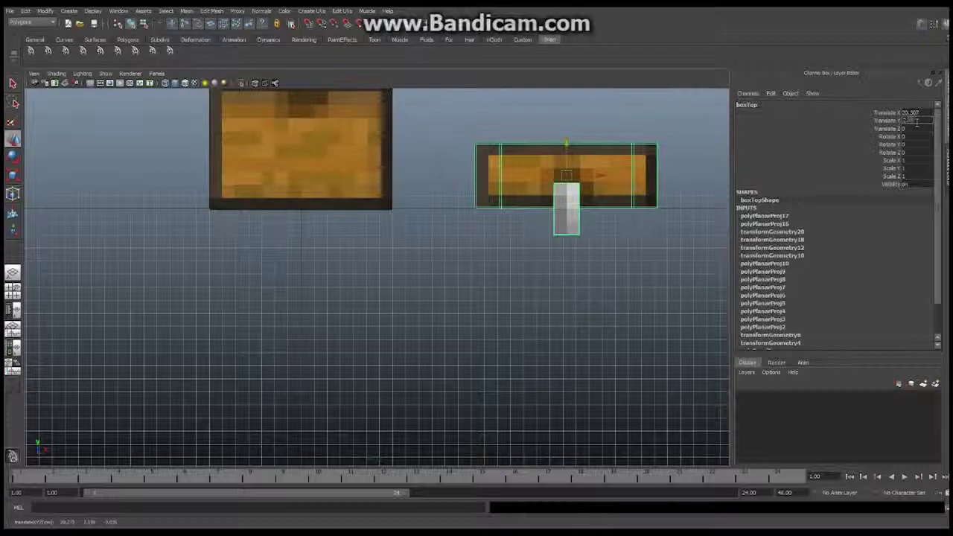
key(Return)
scroll(528, 210, down, 1)
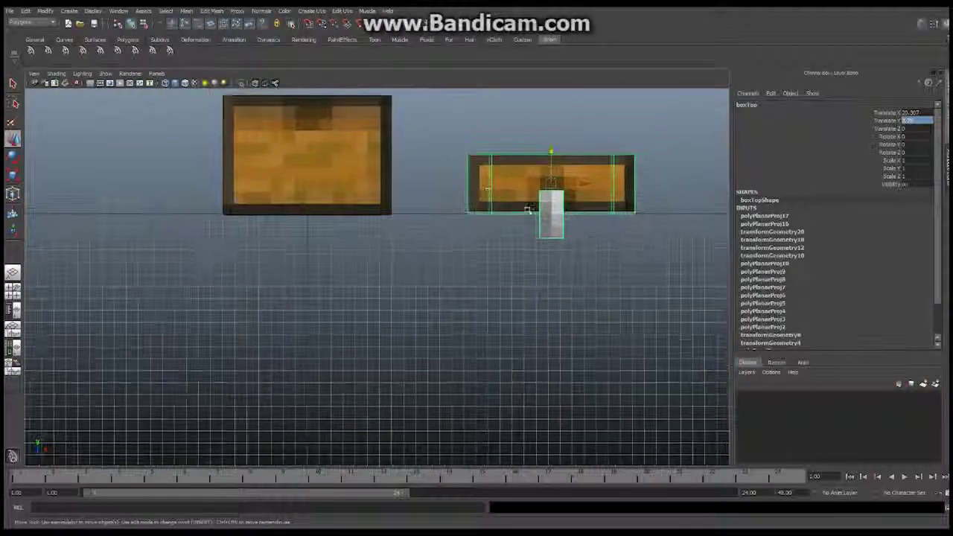
Step: Return to the perspective view and create a NURBS circle at the origin under the chest bottom
click(335, 181)
scroll(564, 200, down, 2)
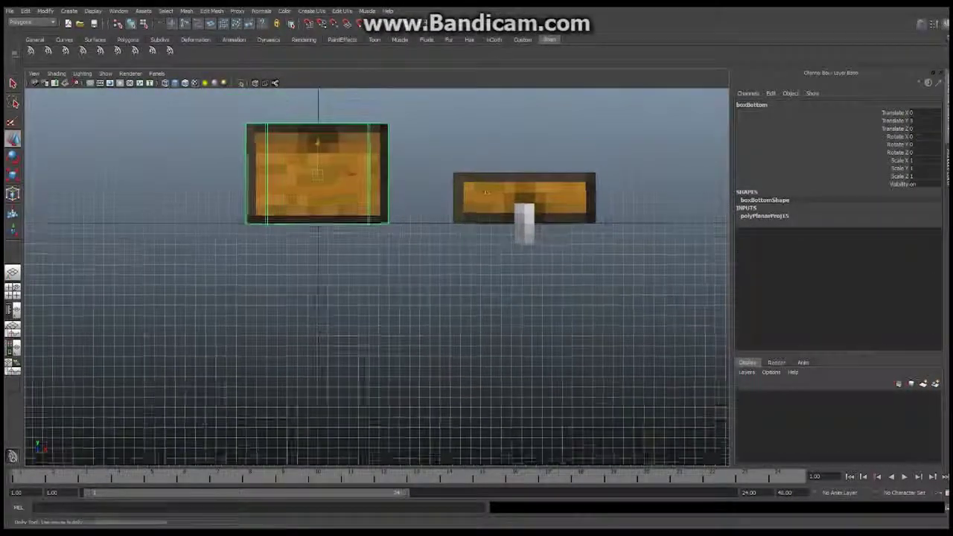
key(w)
alt+middle_drag(486, 192, 489, 202)
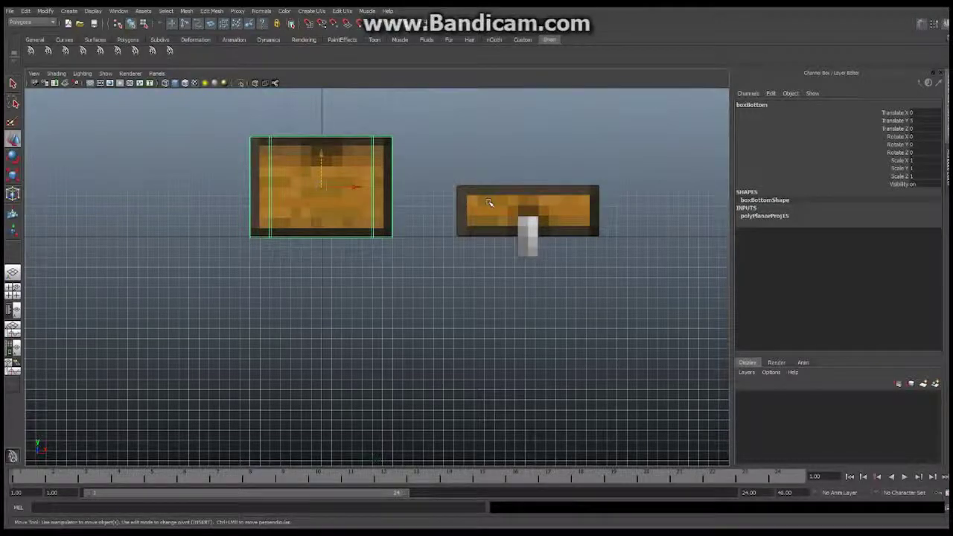
scroll(574, 236, down, 1)
alt+middle_drag(574, 236, 578, 295)
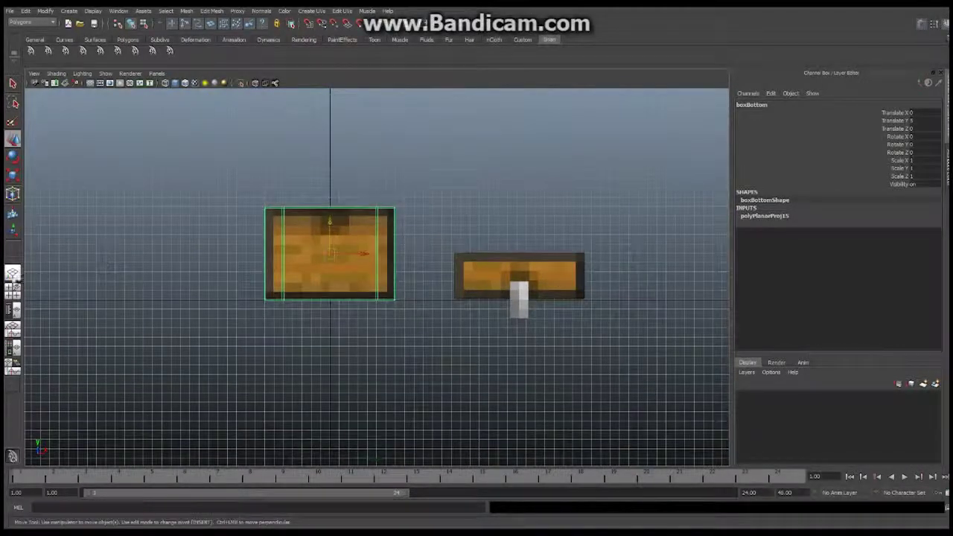
click(12, 273)
alt+drag(405, 217, 382, 230)
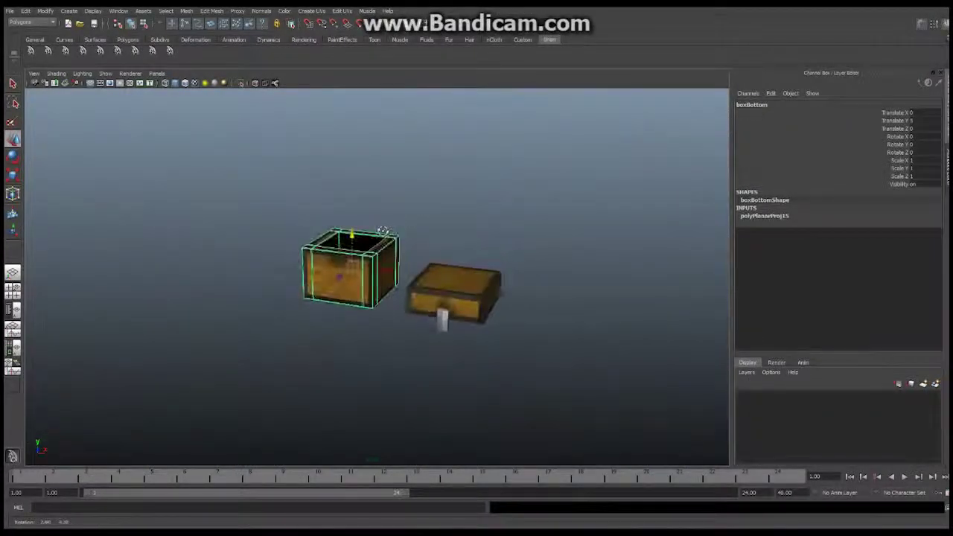
alt+middle_drag(382, 230, 449, 257)
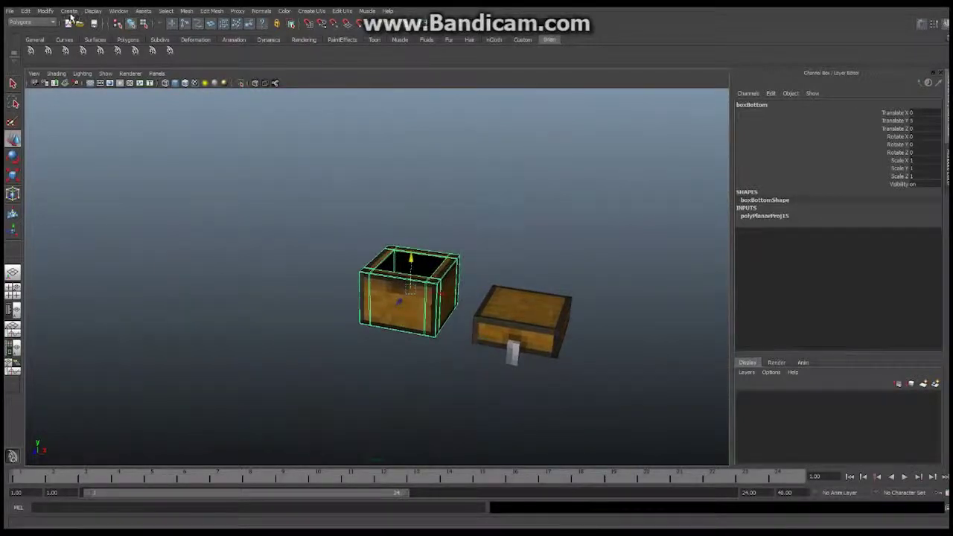
click(69, 12)
mouse_move(86, 26)
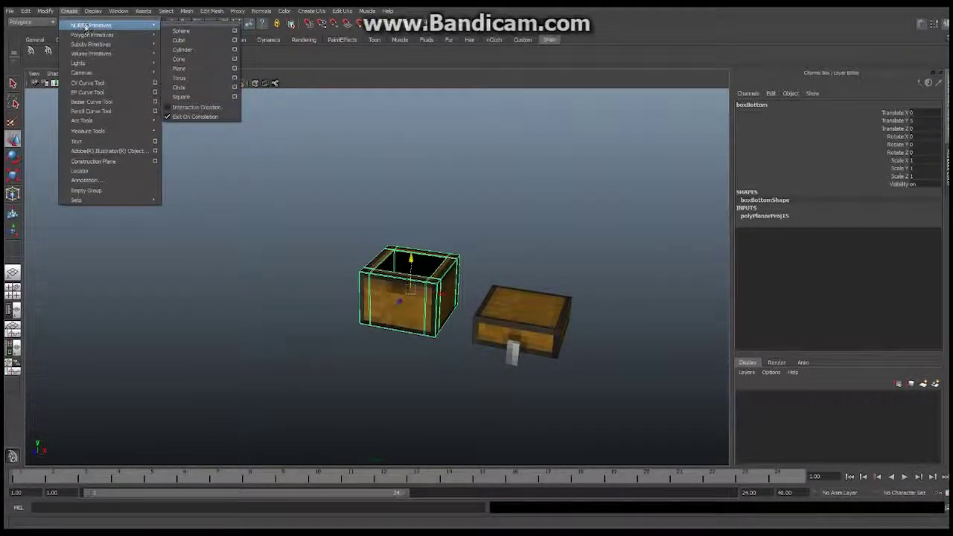
click(186, 90)
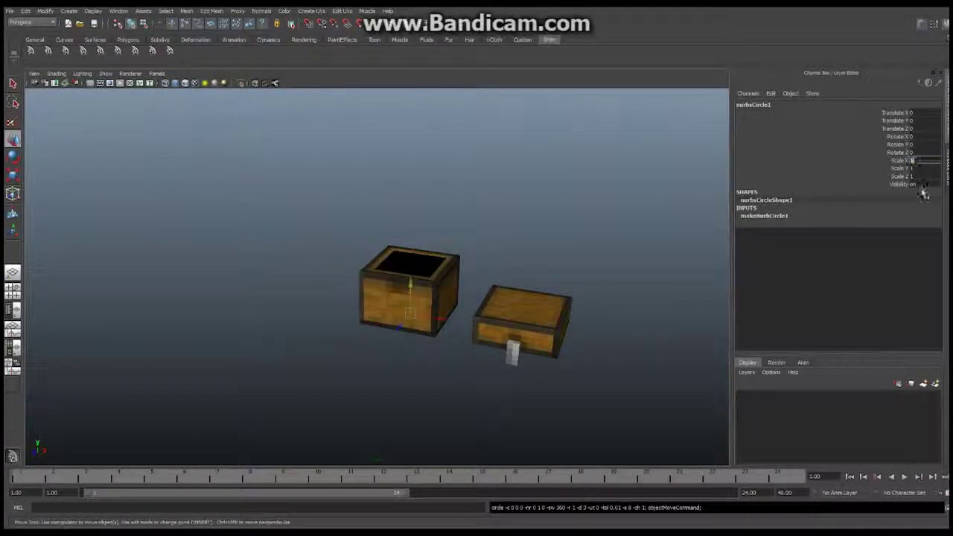
Step: Set the NURBS circle's Scale X, Y and Z to 10
drag(913, 160, 921, 176)
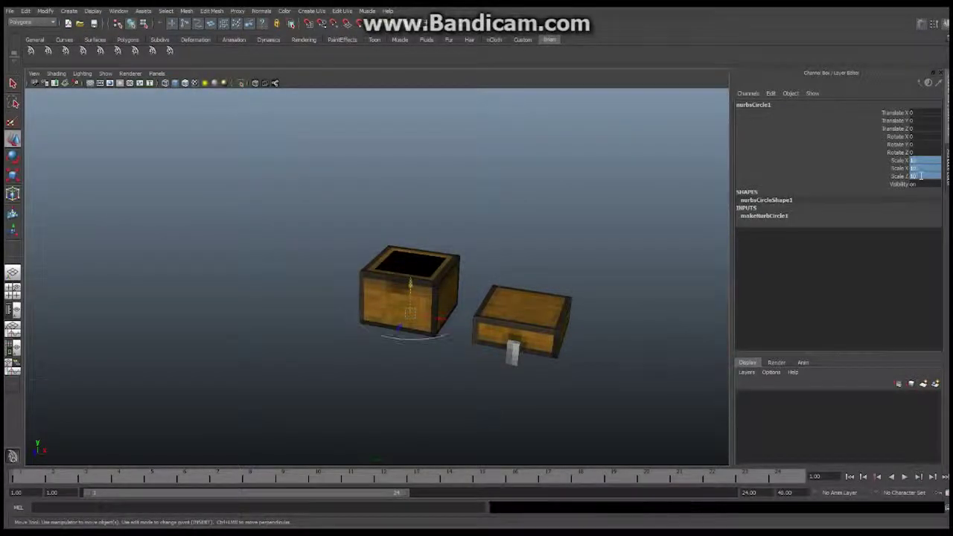
alt+drag(432, 265, 464, 292)
alt+right_drag(415, 303, 487, 311)
alt+middle_drag(487, 310, 445, 313)
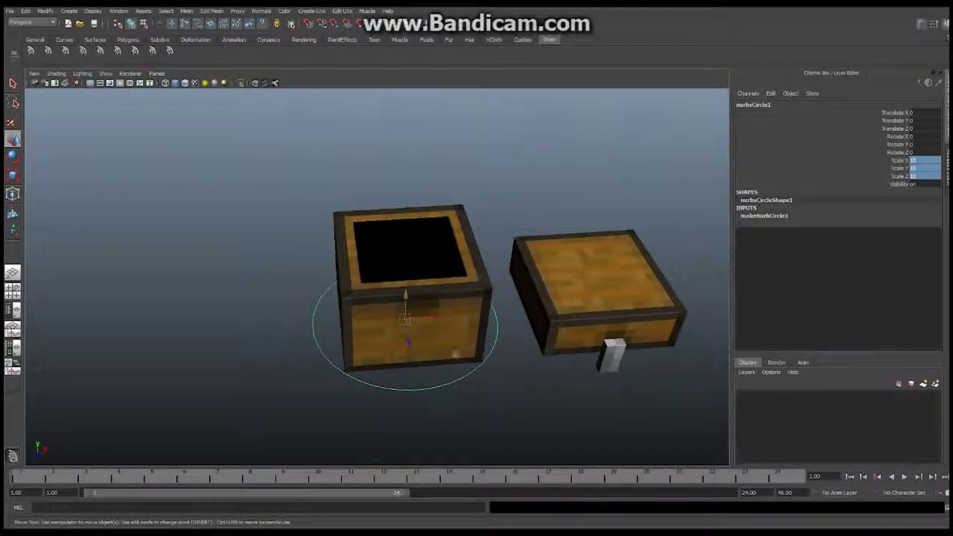
Step: Rename the NURBS circle as cnt_GODChest
click(770, 104)
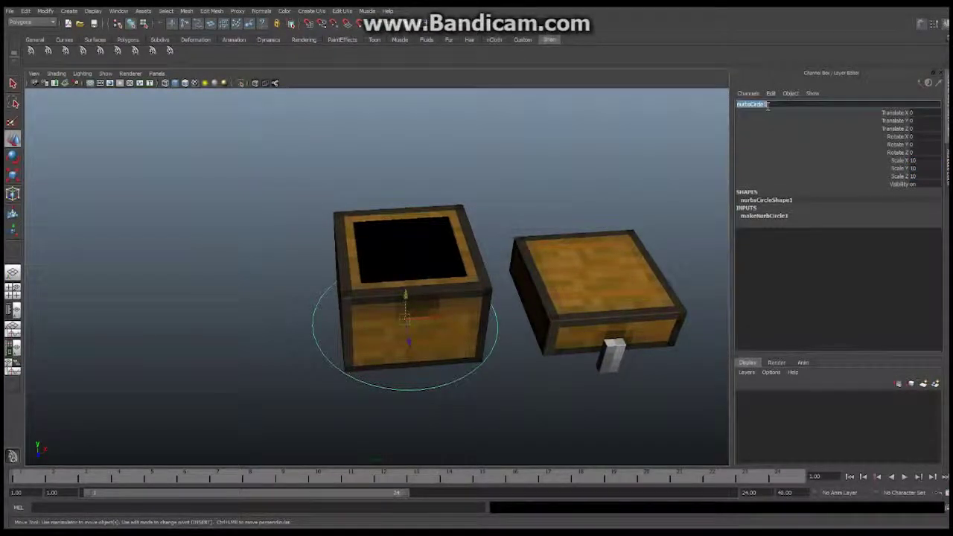
text(ctrl_GODC)
text(hest)
key(Return)
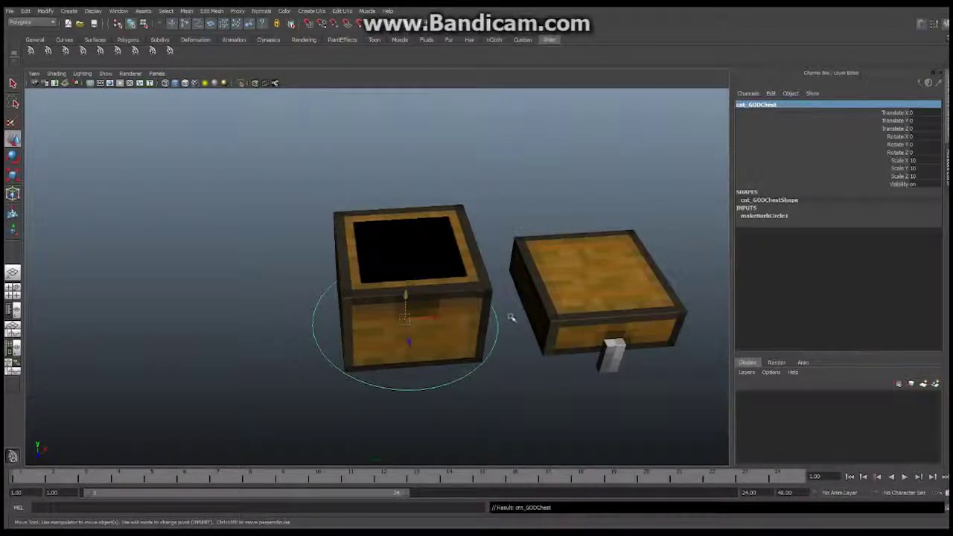
Step: Scale the circle's front, back and side control vertices outward into a rounded diamond, and return the curve to object mode
alt+drag(511, 318, 494, 330)
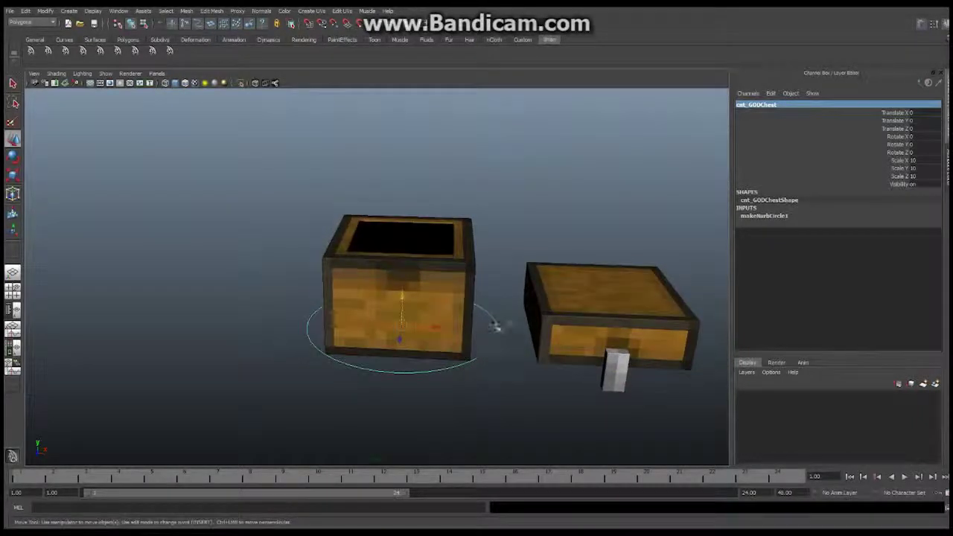
right_click(495, 326)
click(468, 327)
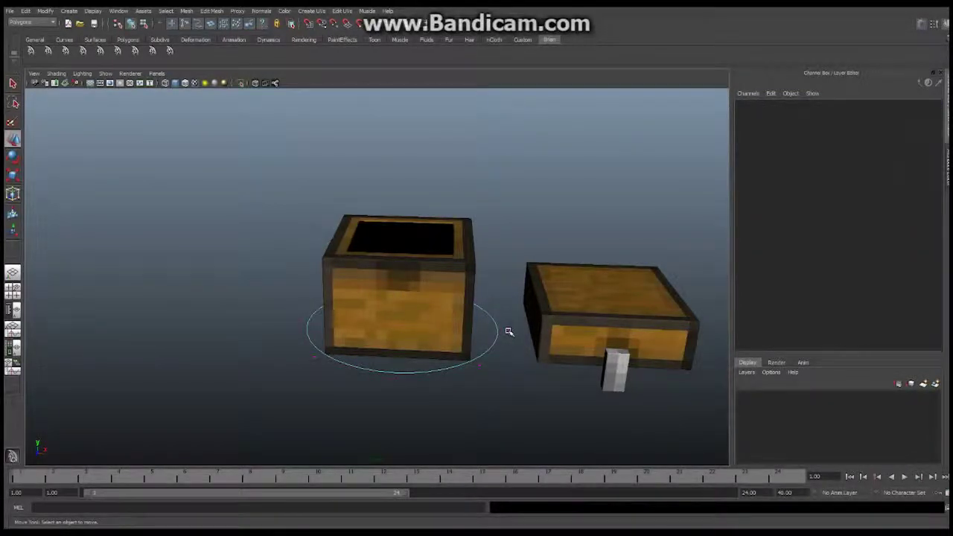
click(509, 330)
shift+click(299, 319)
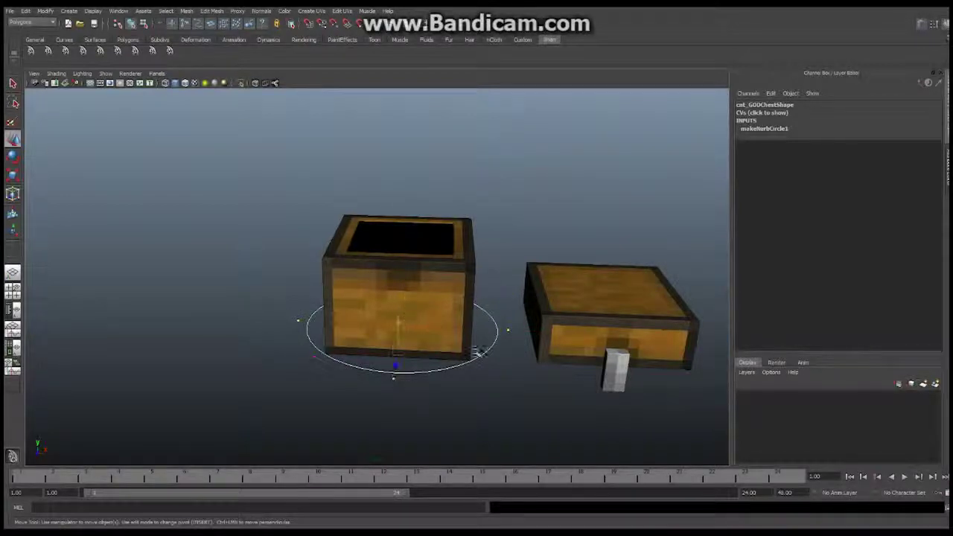
alt+drag(503, 330, 453, 350)
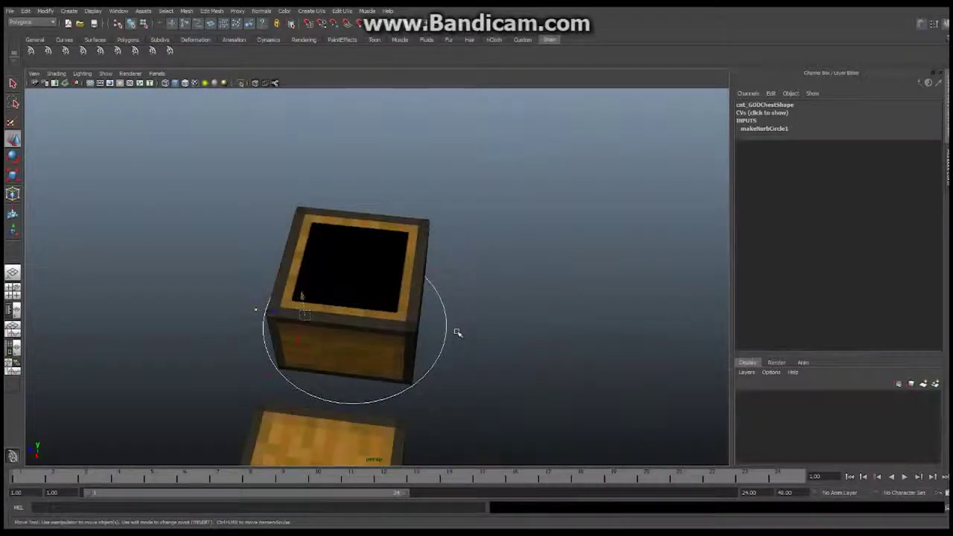
alt+drag(585, 312, 434, 302)
right_click(433, 302)
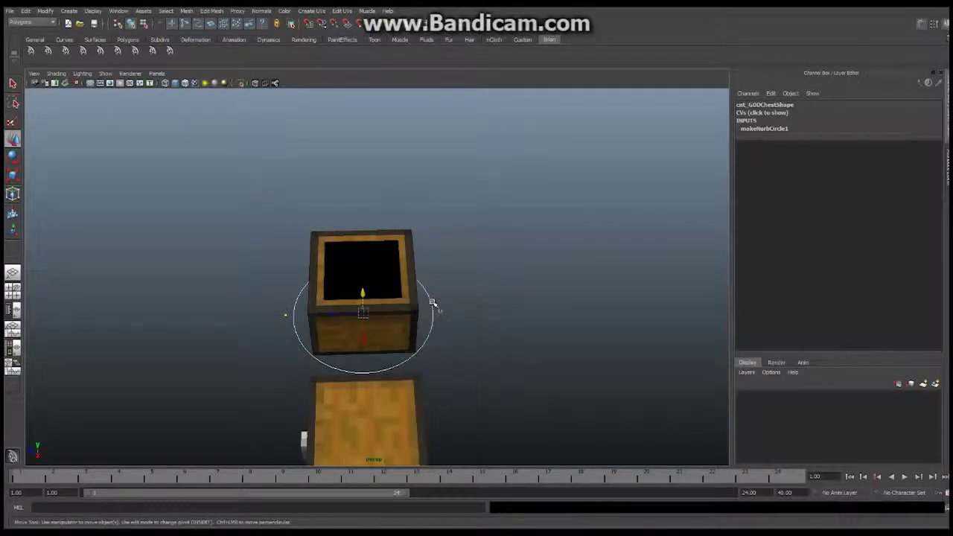
click(13, 175)
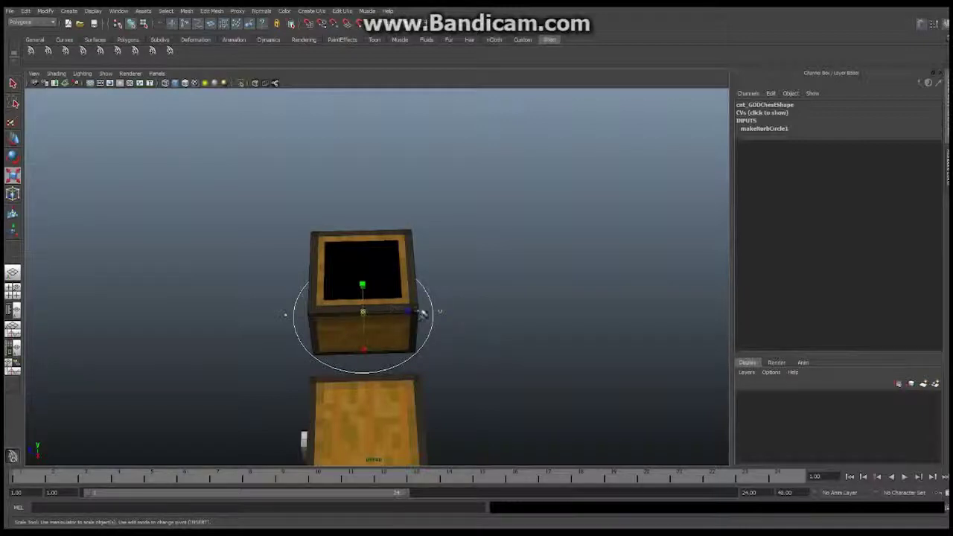
drag(364, 314, 410, 315)
alt+drag(487, 315, 427, 356)
right_drag(417, 357, 477, 340)
click(470, 342)
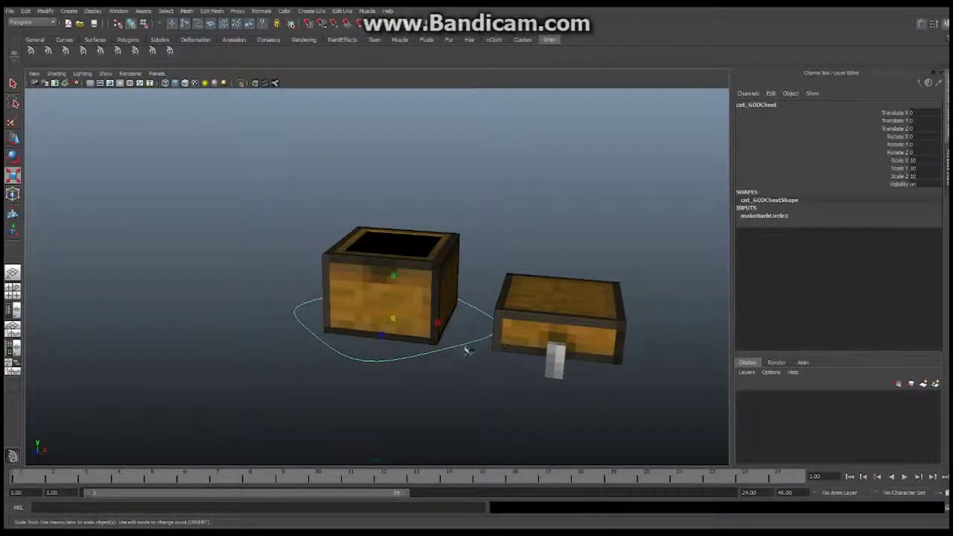
Step: Set the diamond-shaped control curve's Scale X, Y and Z to 9
alt+drag(445, 312, 452, 340)
key(r)
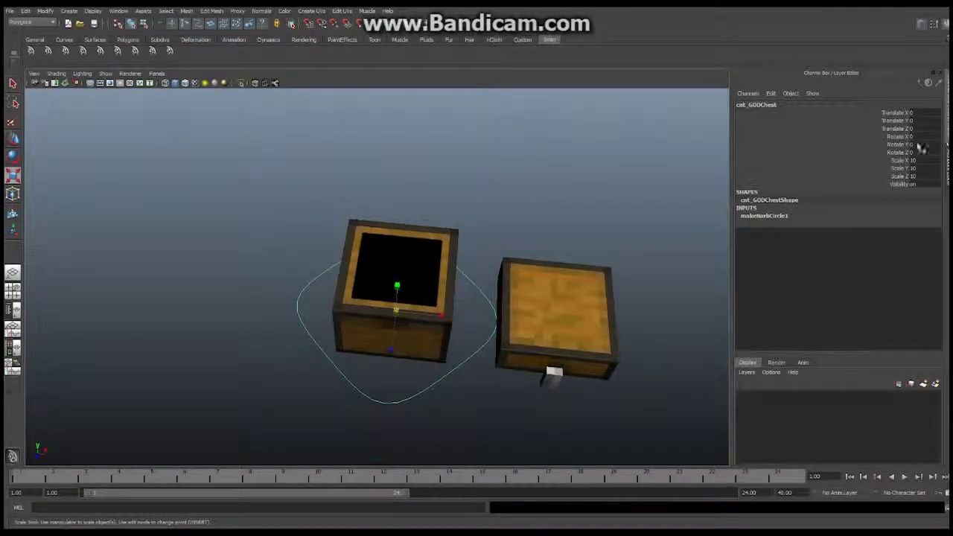
drag(915, 161, 916, 176)
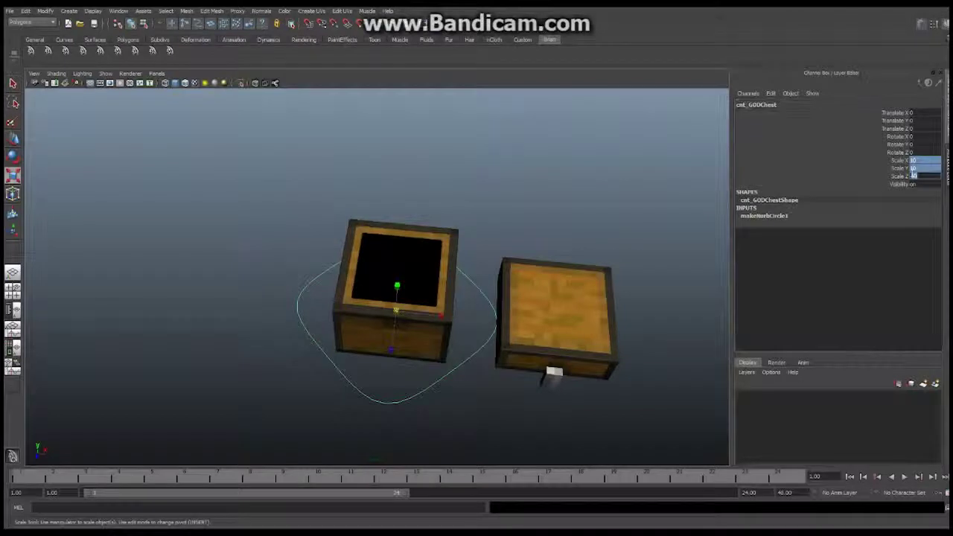
text(9)
key(Return)
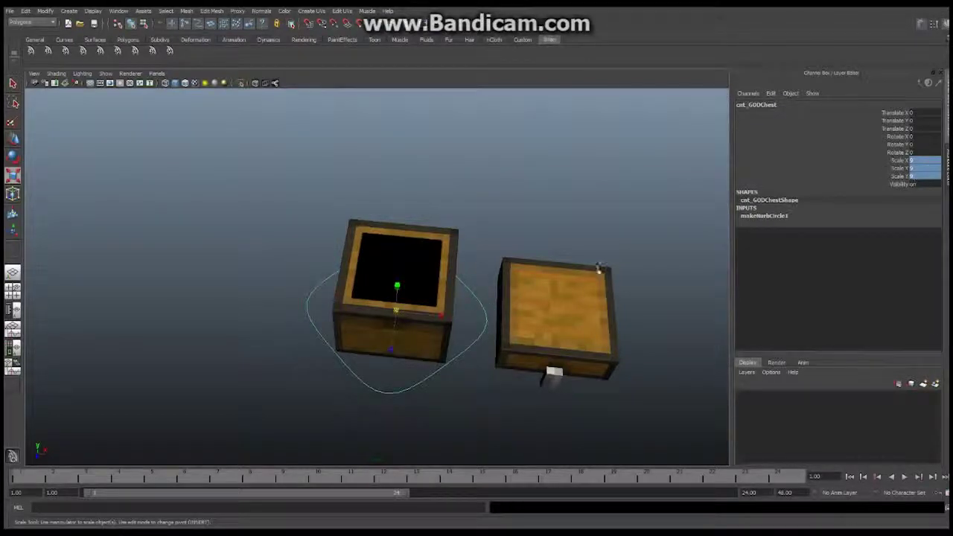
Step: Select the cnt_GODChest control curve and duplicate it
alt+drag(598, 270, 555, 231)
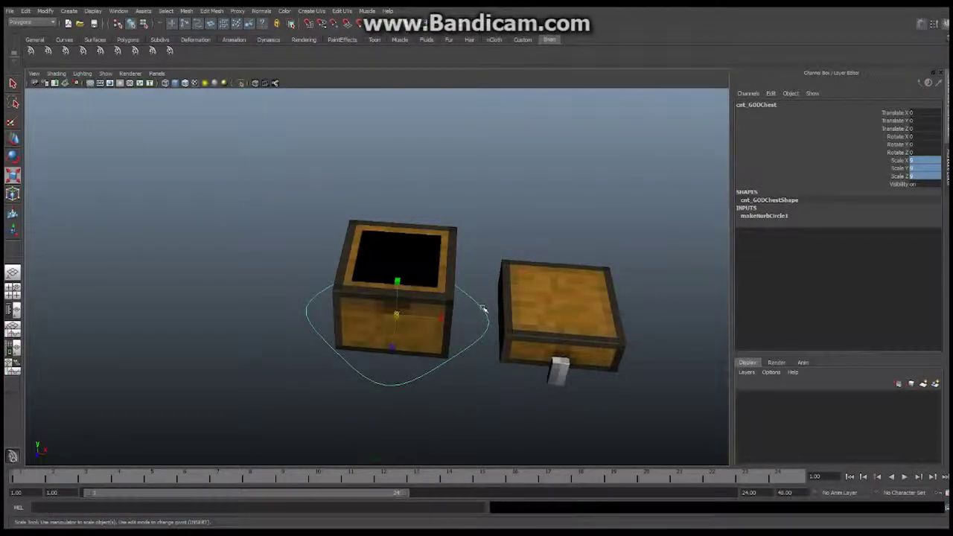
right_drag(483, 309, 482, 303)
click(481, 304)
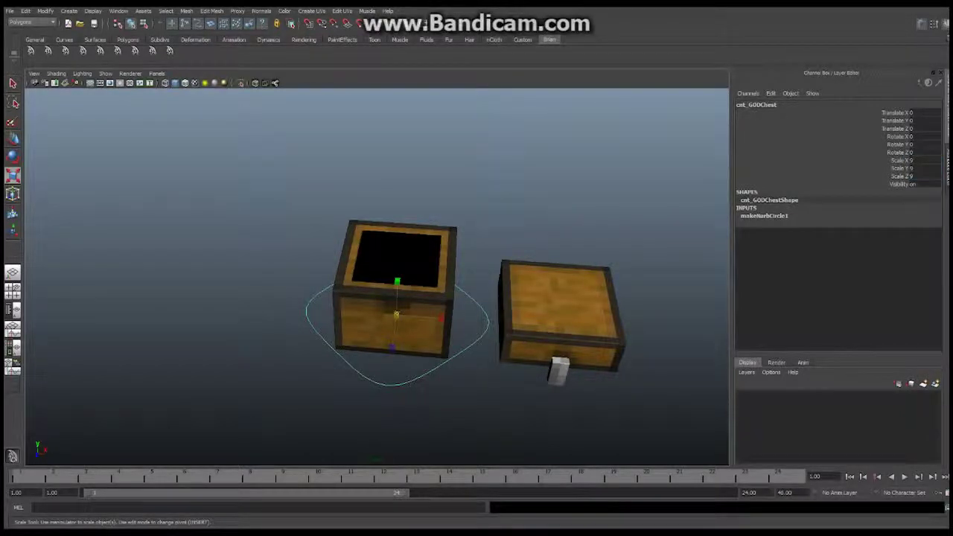
click(27, 12)
click(48, 219)
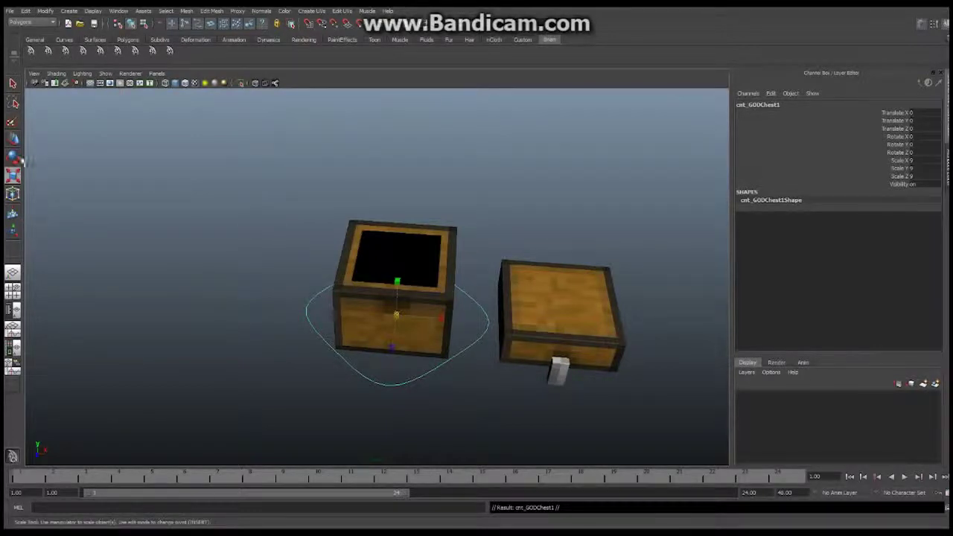
Step: In the orthographic front view, raise the duplicated control curve to a Translate Y of about 6
click(13, 138)
click(156, 73)
mouse_move(175, 111)
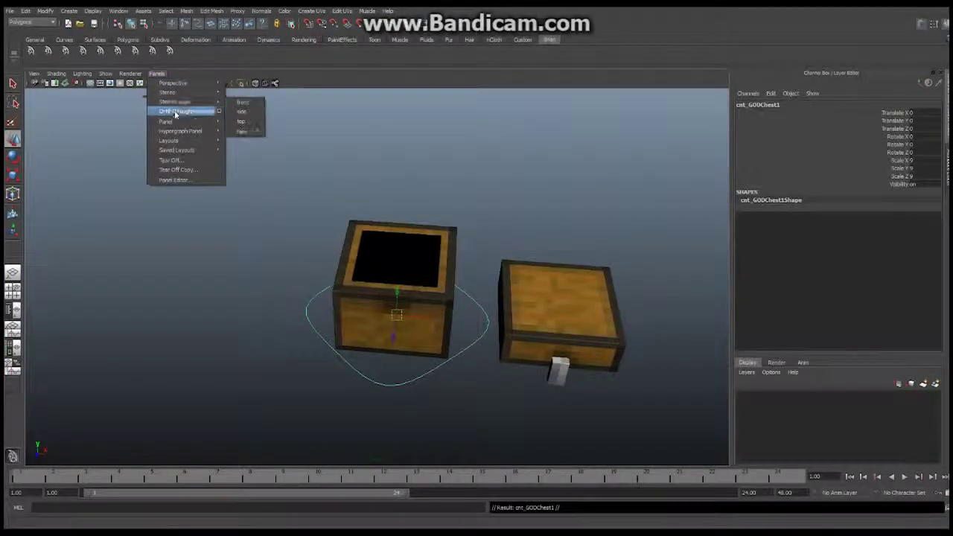
click(242, 102)
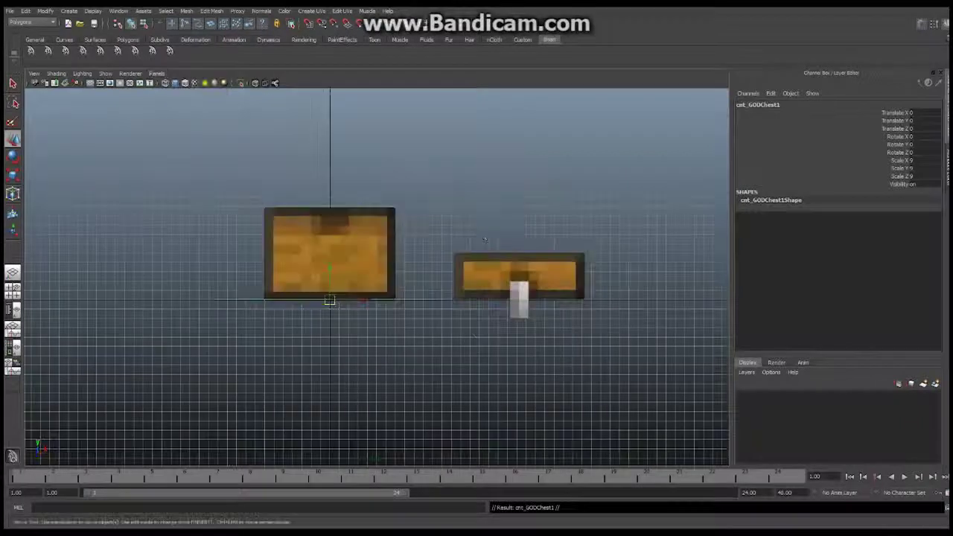
drag(334, 266, 337, 212)
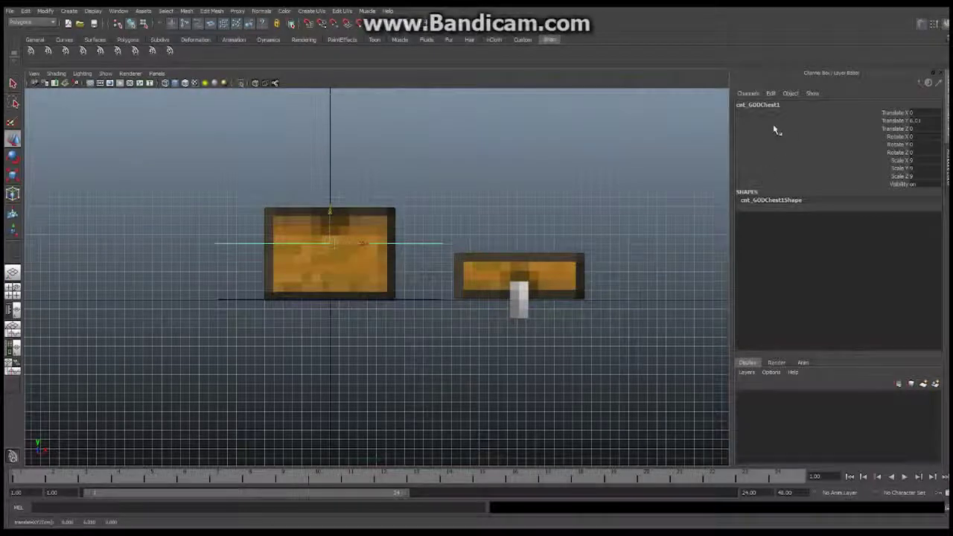
Step: Rename the raised control curve as cnt_CoGChest
click(761, 105)
click(748, 105)
drag(748, 105, 781, 105)
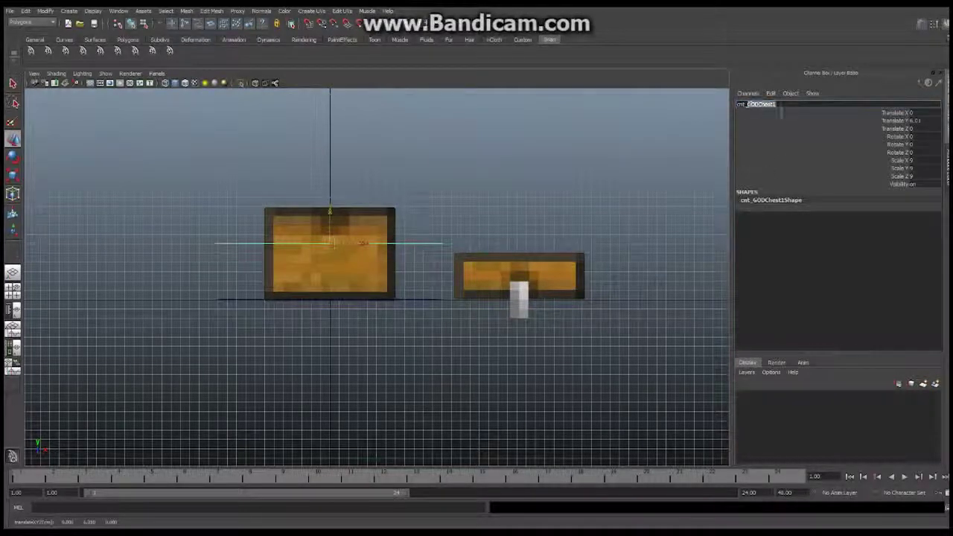
text(C)
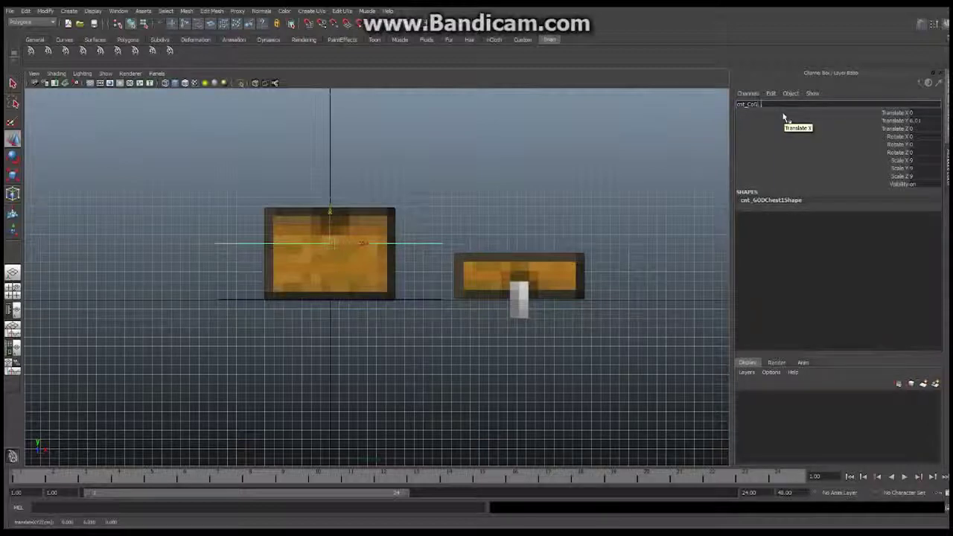
text(oGChest)
key(Return)
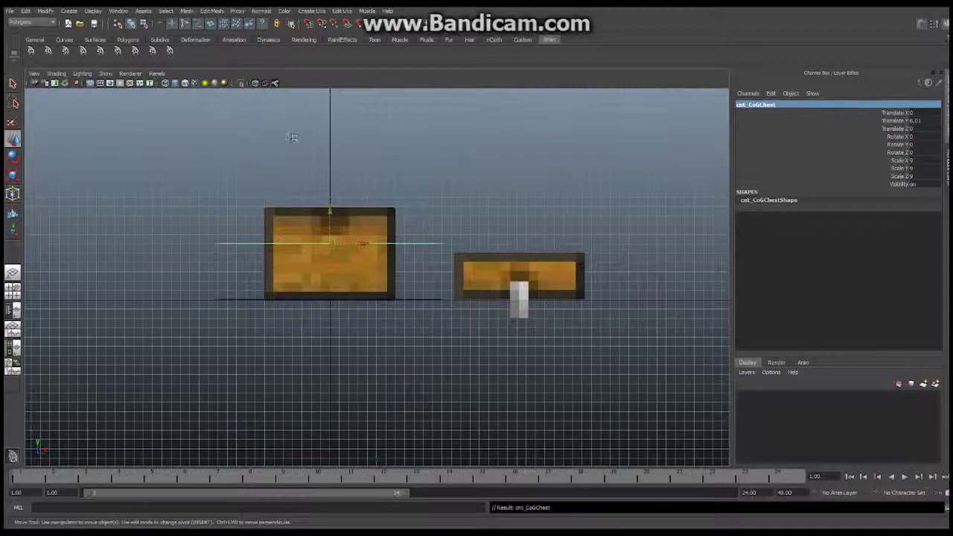
Step: Select both the cnt_CoGChest and cnt_GODChest control curves and freeze their transformations
click(429, 302)
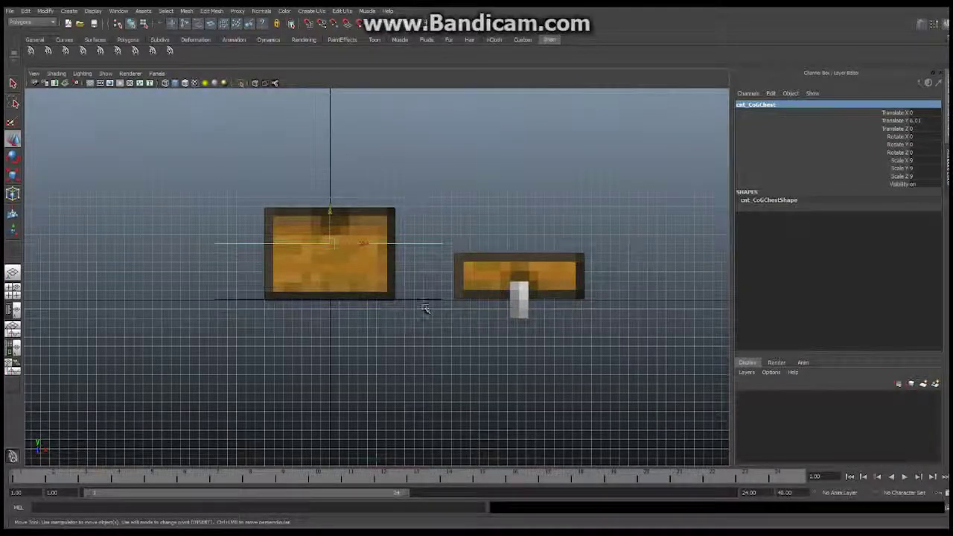
click(431, 301)
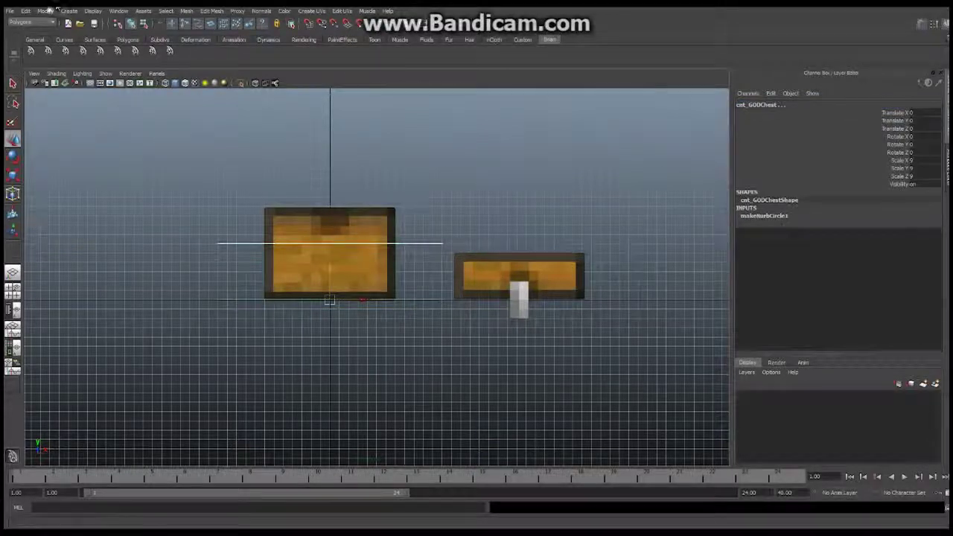
click(45, 12)
click(59, 44)
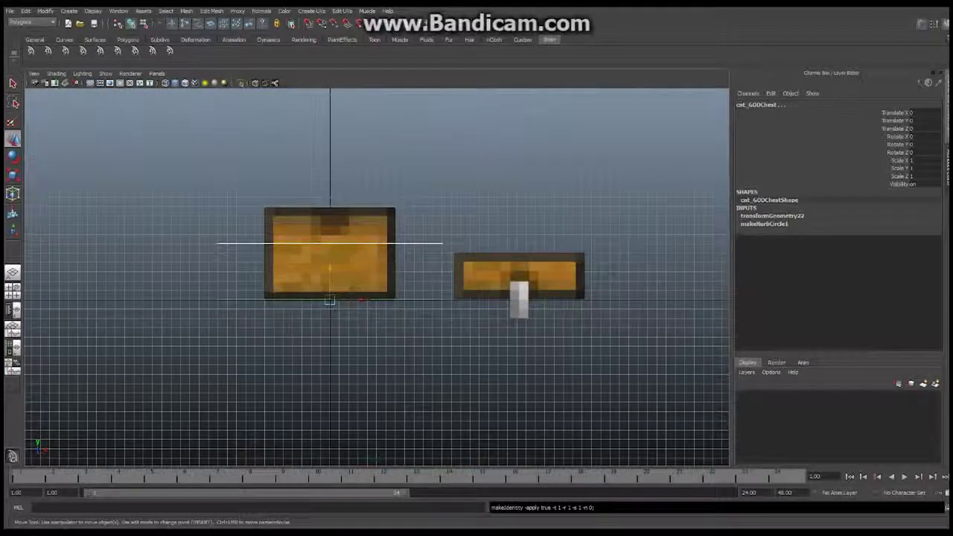
Step: In the Outliner, parent boxBottom under cnt_CoGChest and parent cnt_CoGChest under cnt_GODChest
key(alt+Tab)
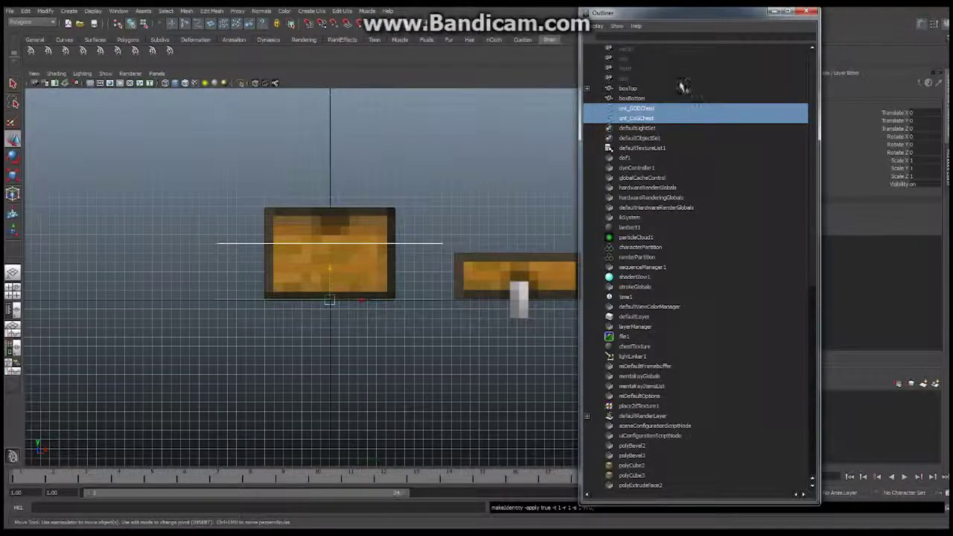
click(638, 98)
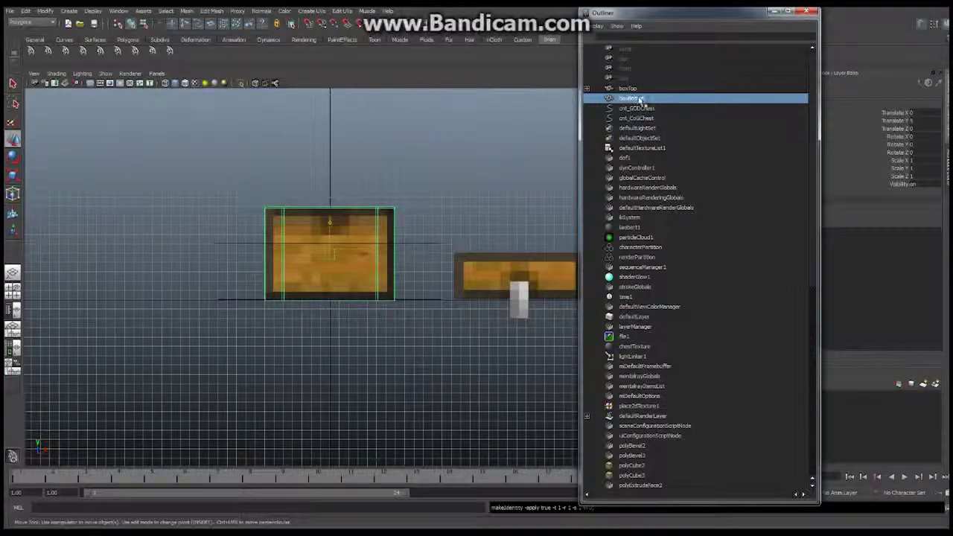
middle_drag(637, 99, 639, 118)
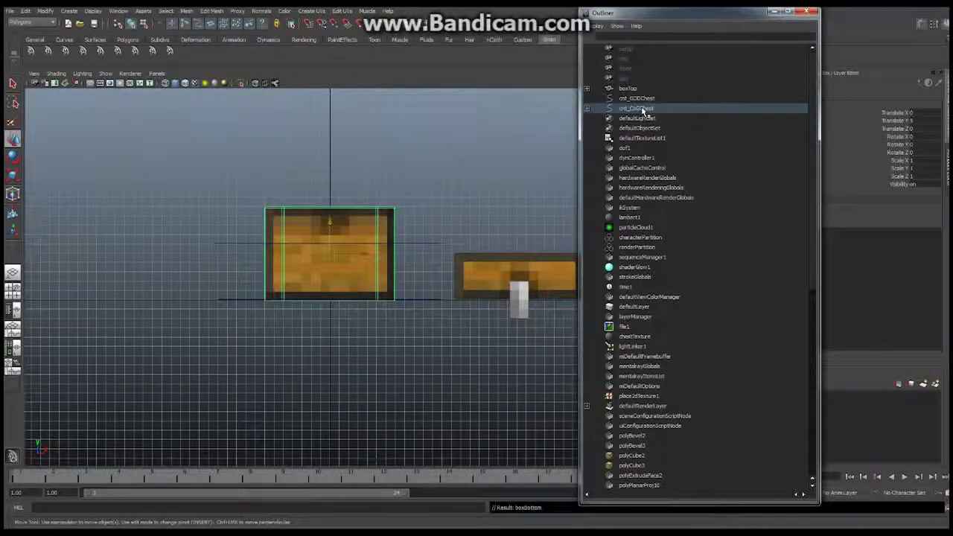
click(644, 110)
middle_drag(644, 109, 643, 99)
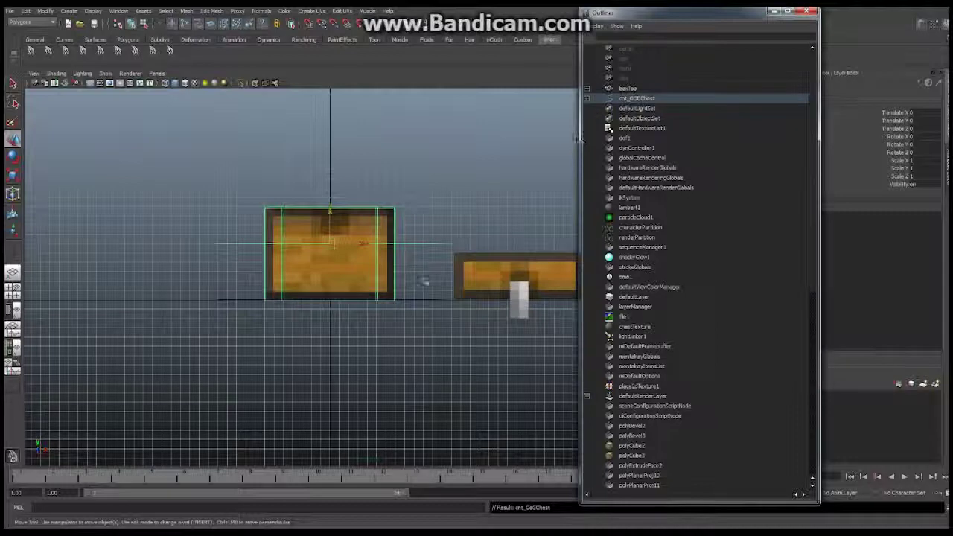
Step: Move the chest bottom aside along X with cnt_GODChest to a Translate X of about -23.3, and close the Outliner
click(432, 299)
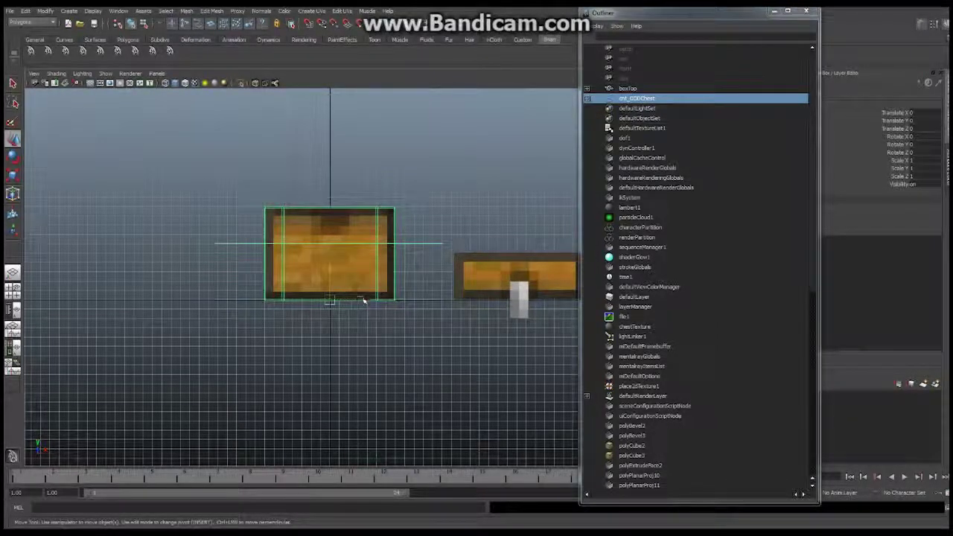
drag(363, 298, 142, 275)
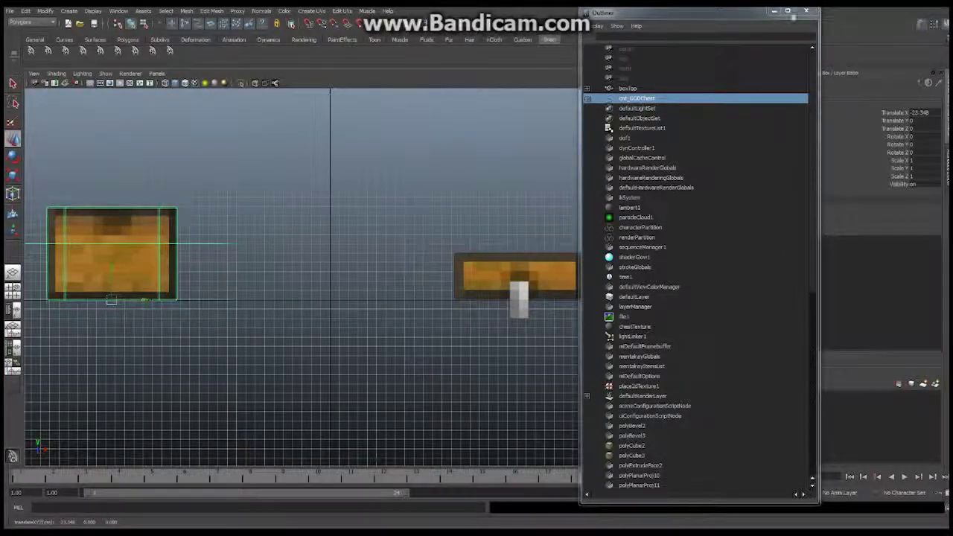
click(806, 11)
Step: Set boxTop's Translate X to 0 and freeze its transformations
click(568, 281)
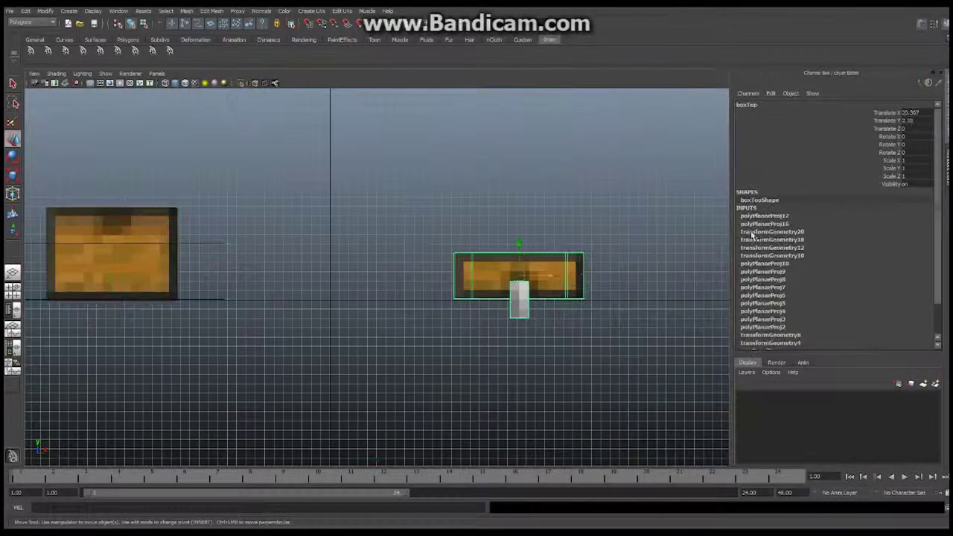
double_click(915, 112)
text(0)
key(Return)
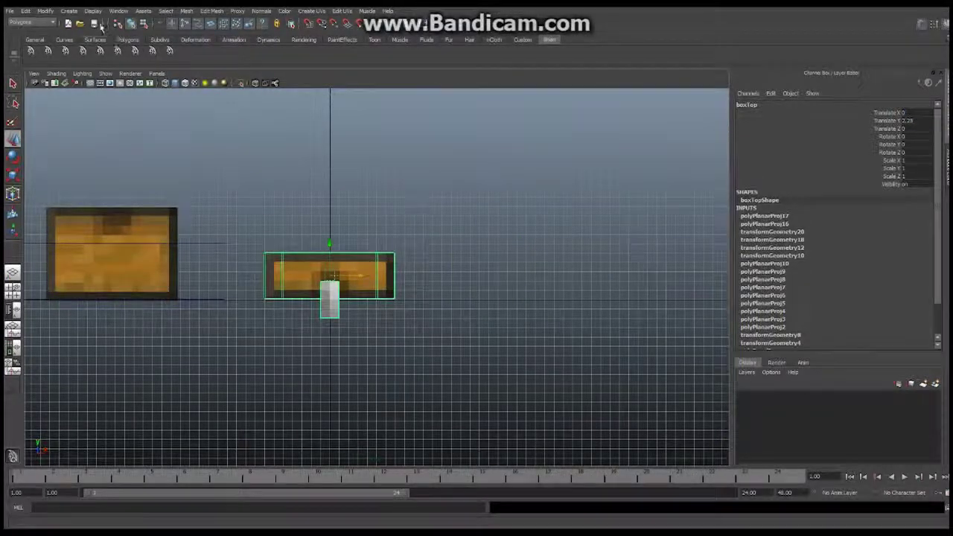
click(44, 11)
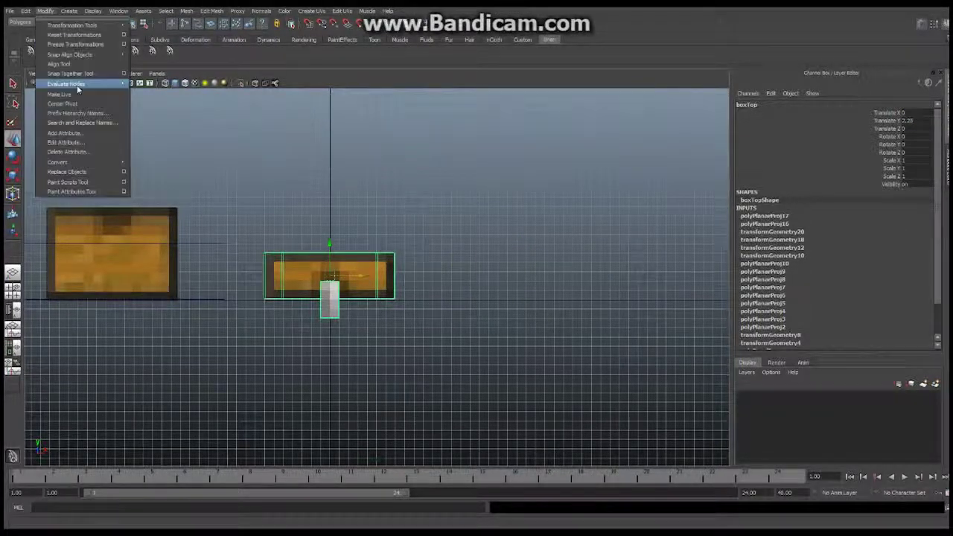
click(71, 39)
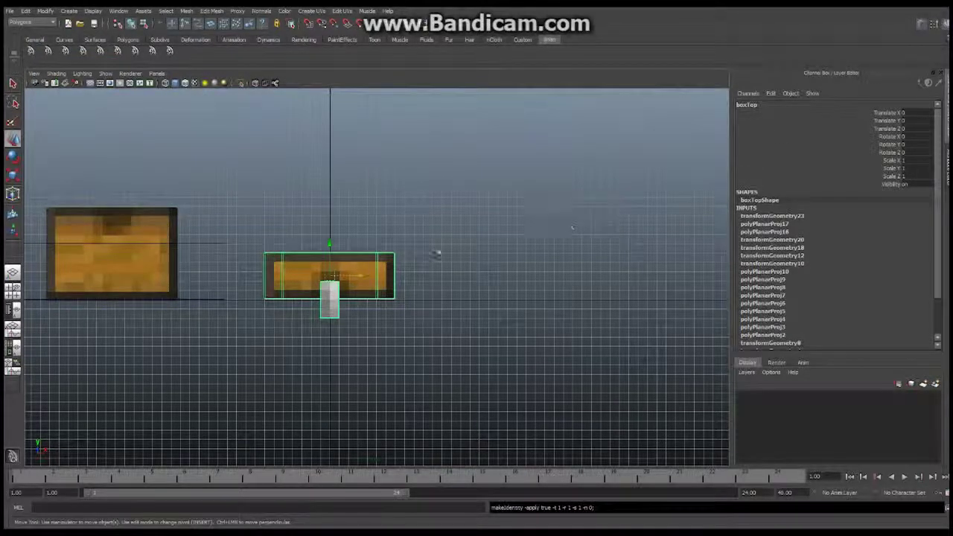
Step: Create a NURBS circle at the origin and set its Scale X, Y and Z to 10
alt+middle_drag(269, 278, 316, 256)
alt+right_drag(317, 255, 342, 251)
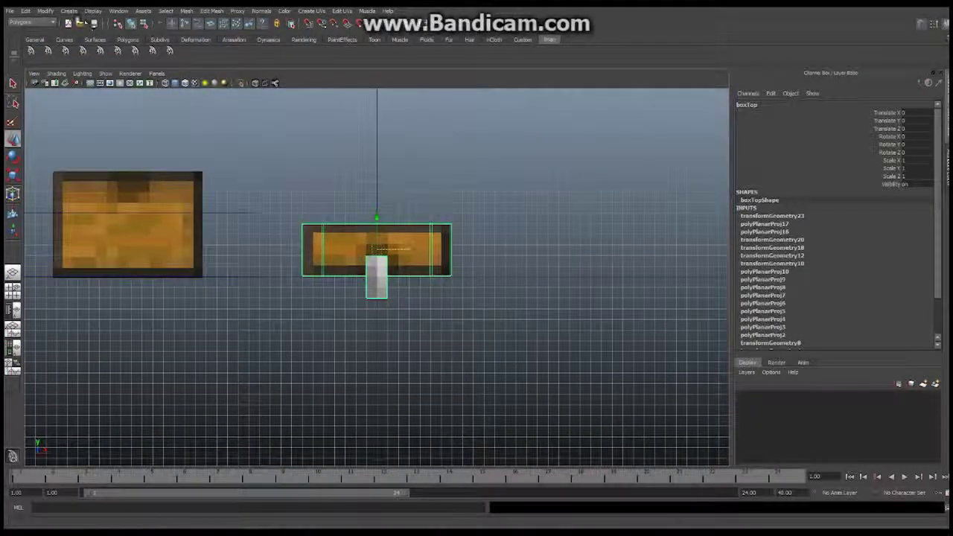
click(69, 11)
mouse_move(112, 25)
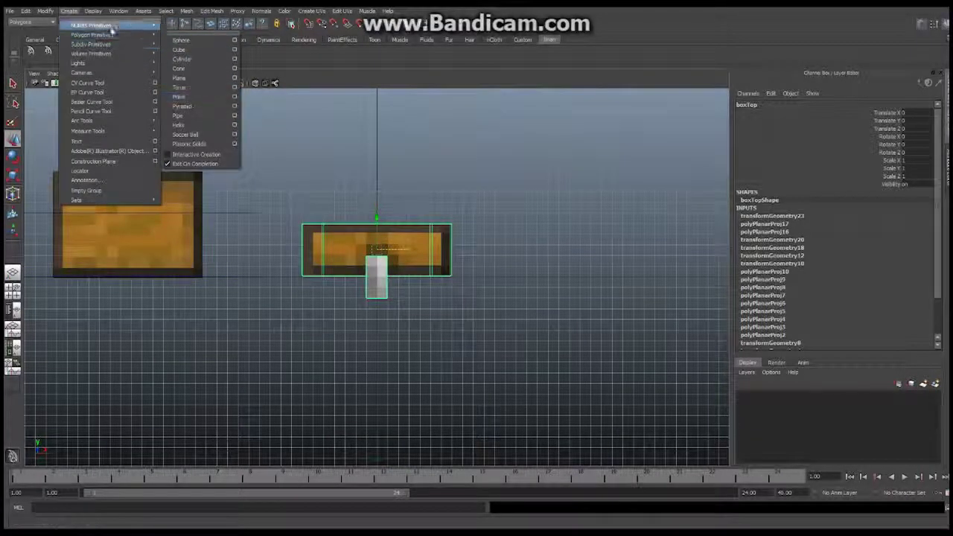
mouse_move(119, 26)
click(184, 89)
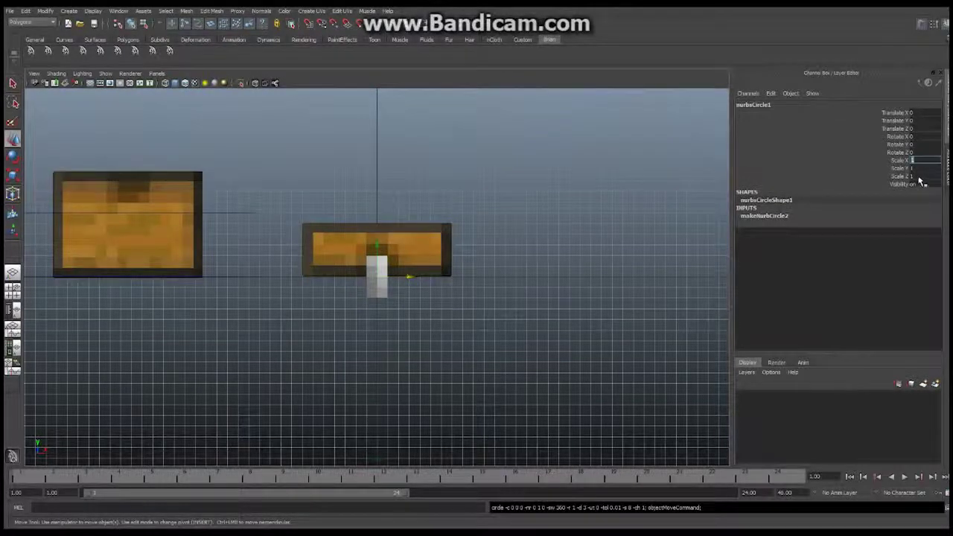
drag(924, 161, 919, 177)
text(10)
key(Return)
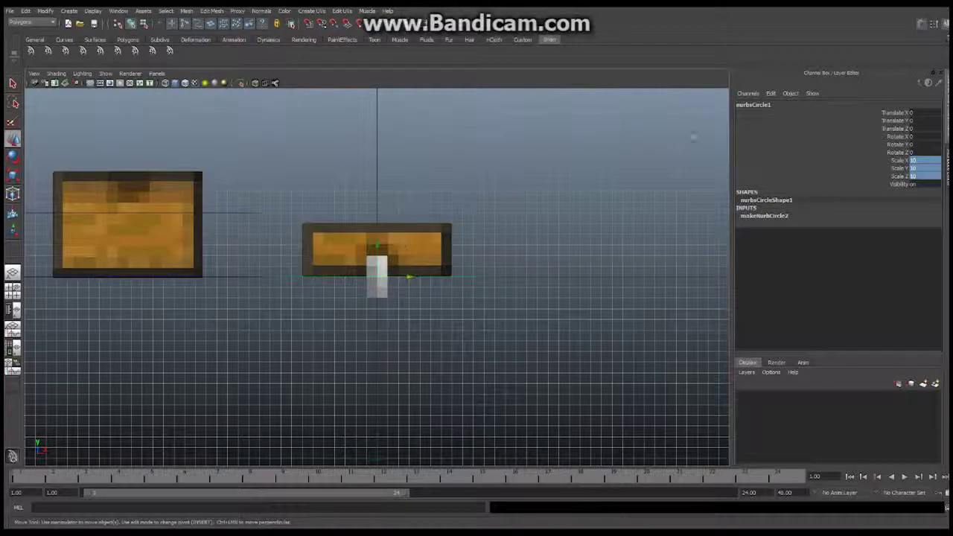
Step: Rename the new circle as cnt_GODChestTop and freeze its transformations
click(754, 104)
text(cnt_GODchest)
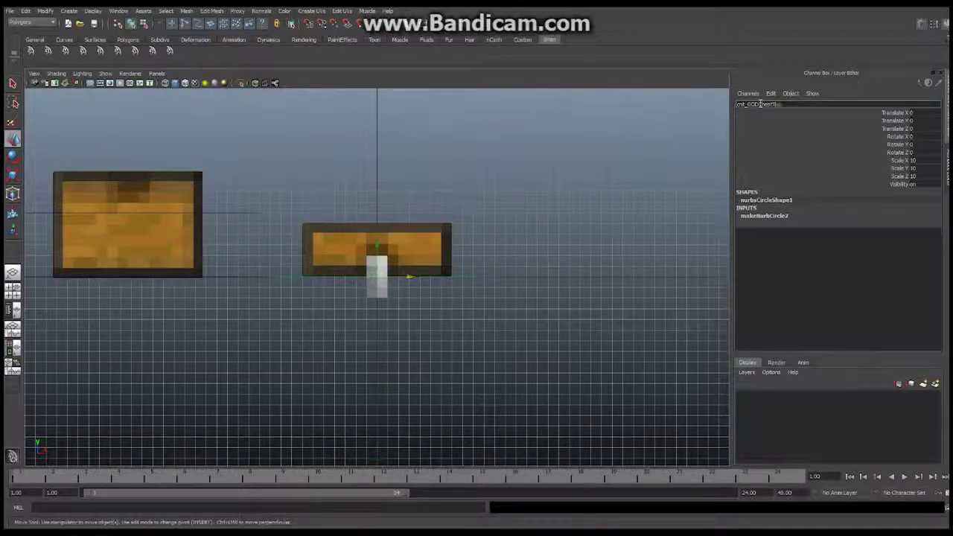
key(Return)
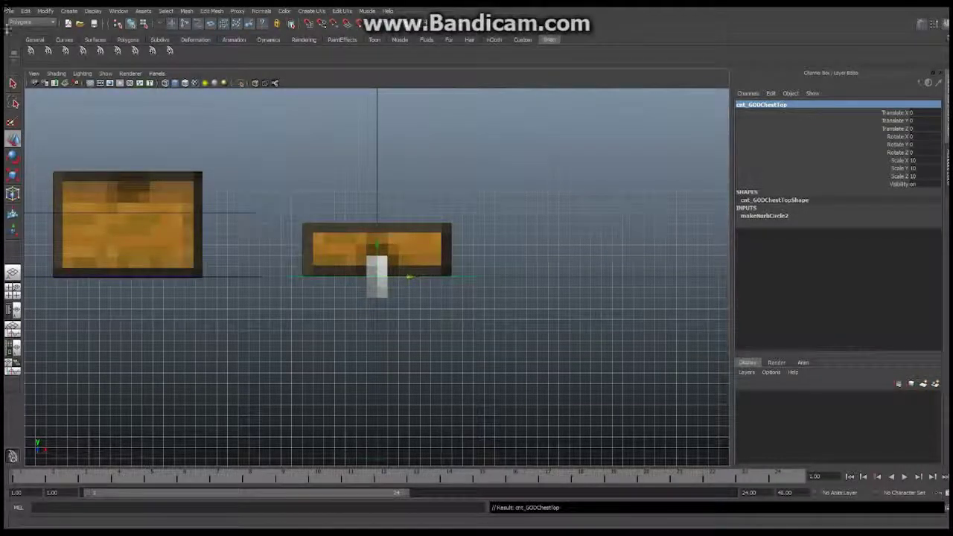
click(44, 10)
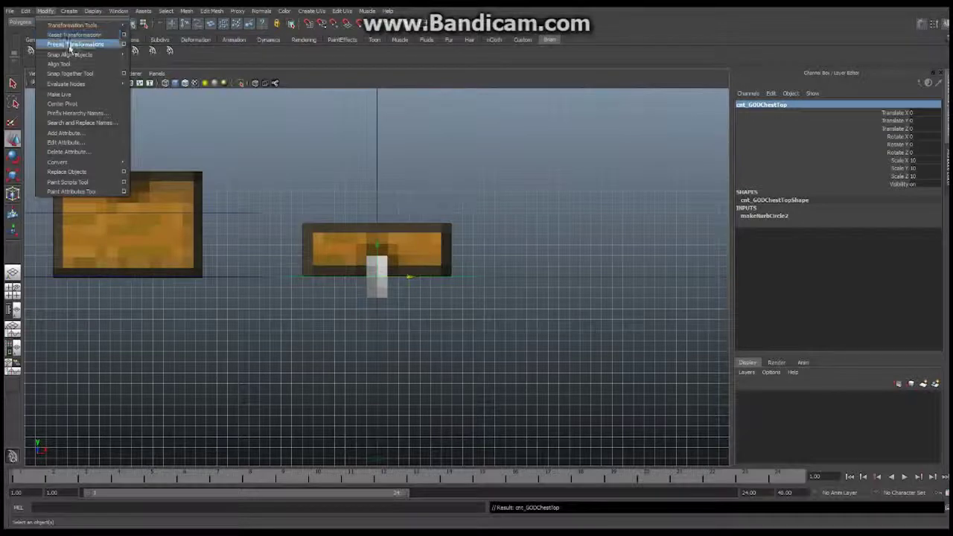
click(73, 44)
Step: Duplicate cnt_GODChestTop and raise the copy to a Translate Y of about 2.98, midway up the lid
click(26, 11)
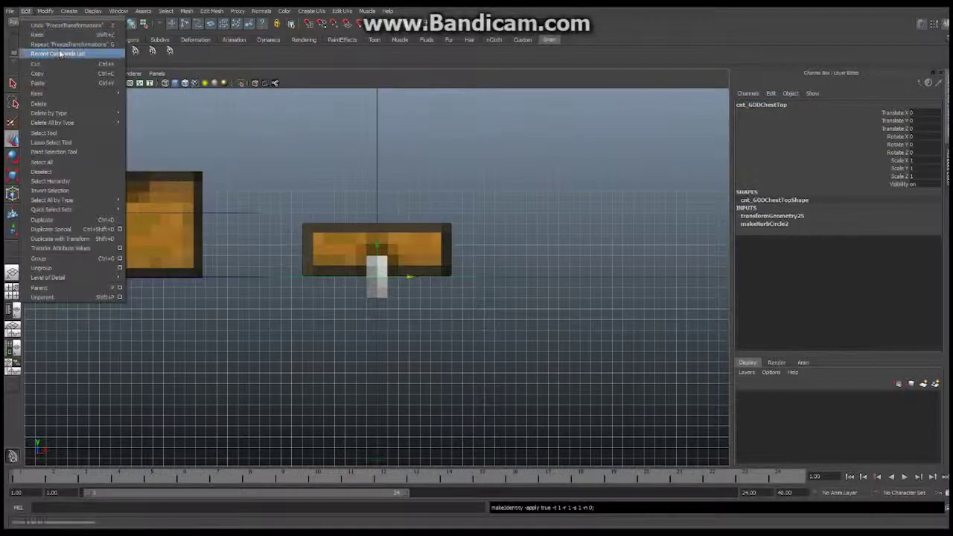
click(50, 220)
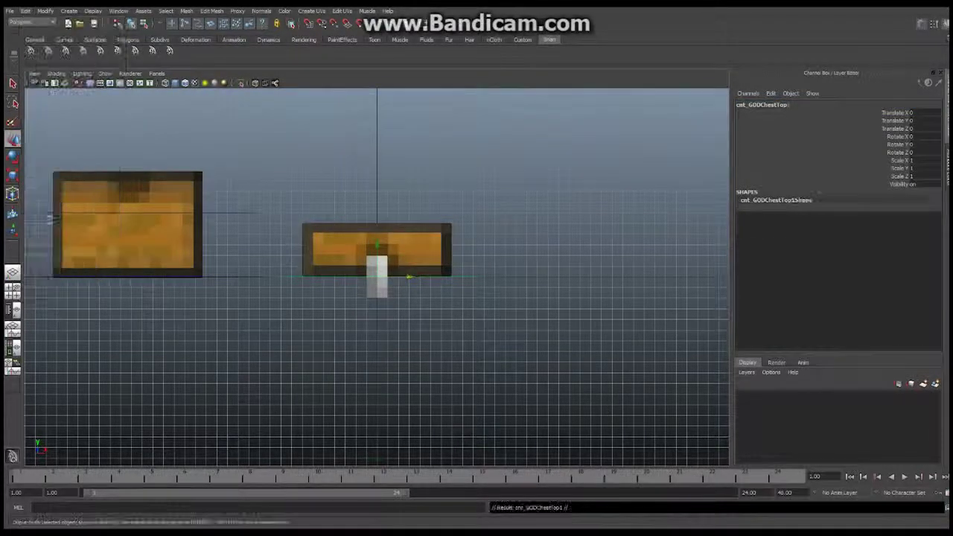
drag(379, 246, 378, 214)
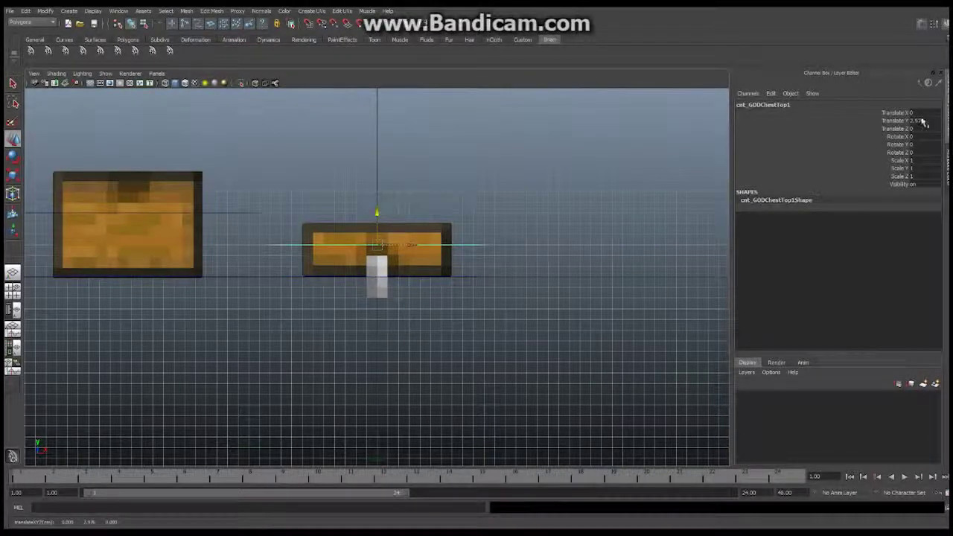
Step: Rename the raised lid control curve as cnt_CoGChestTop
double_click(779, 104)
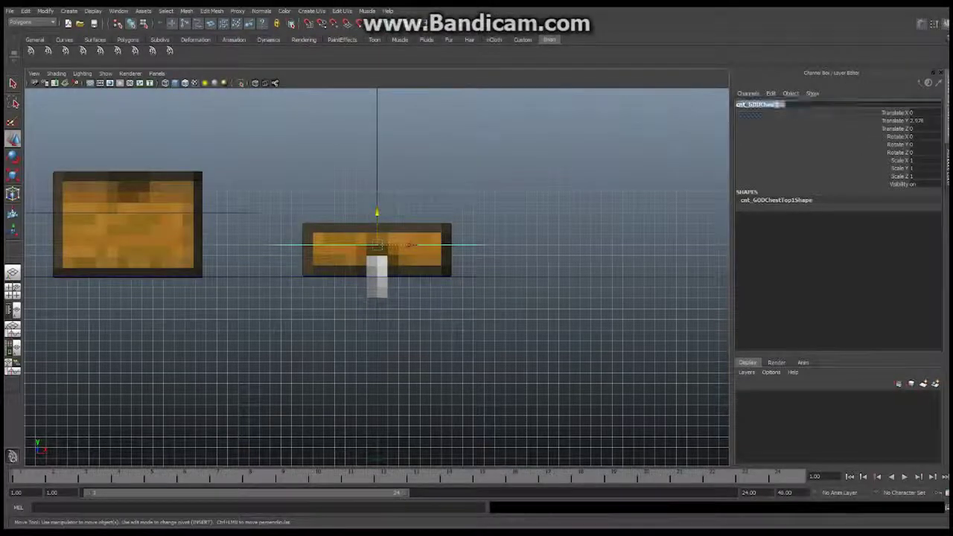
drag(747, 104, 796, 110)
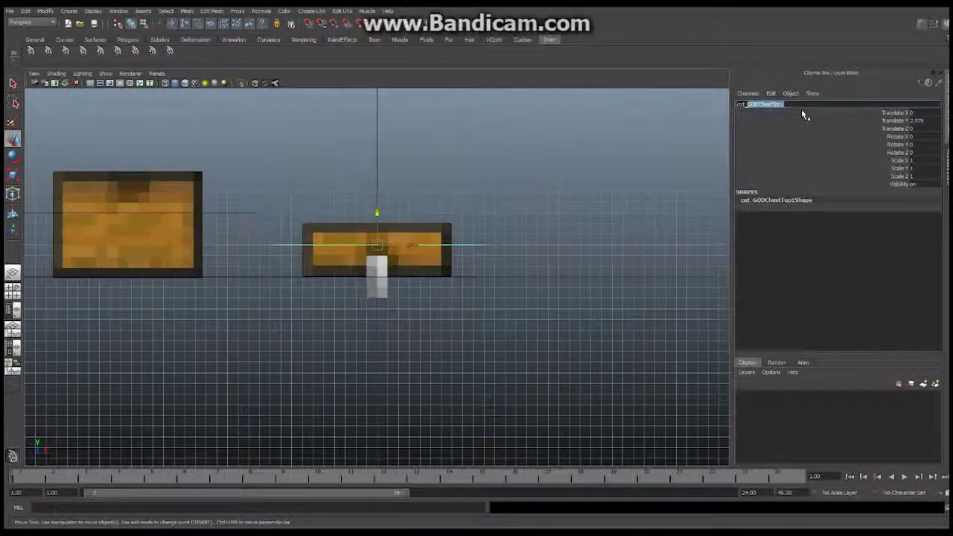
text(CoGChestTop)
key(Return)
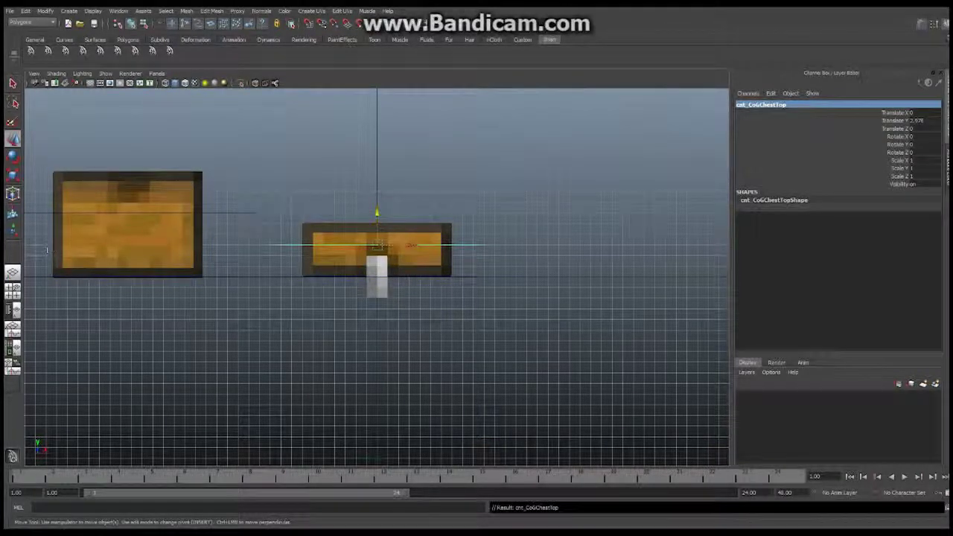
Step: Switch to the perspective view and freeze the transformations of cnt_CoGChestTop
click(12, 272)
alt+drag(444, 292, 393, 257)
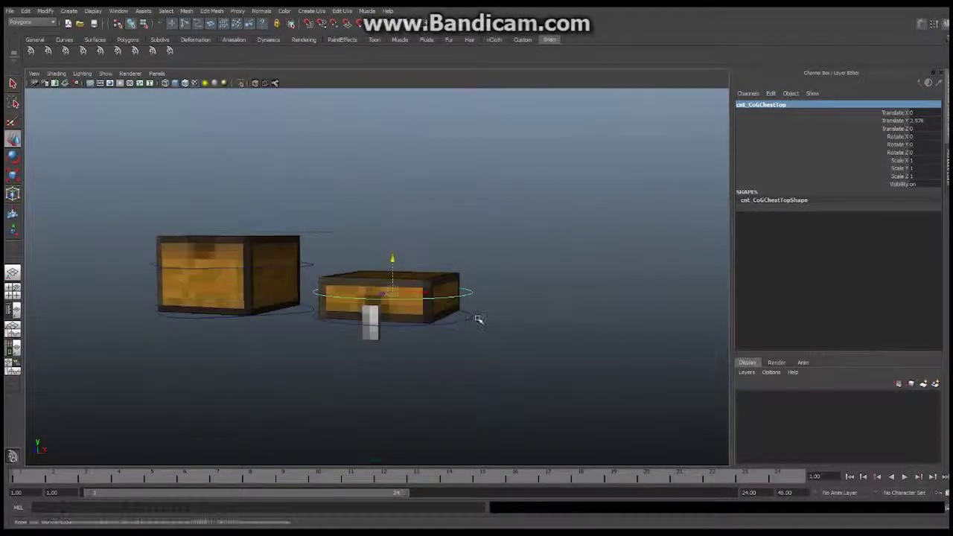
click(45, 11)
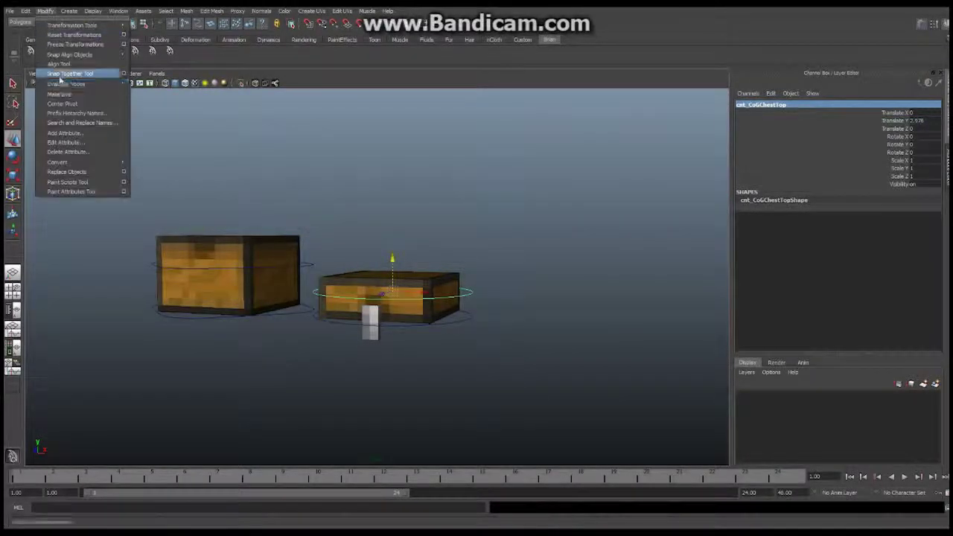
click(74, 44)
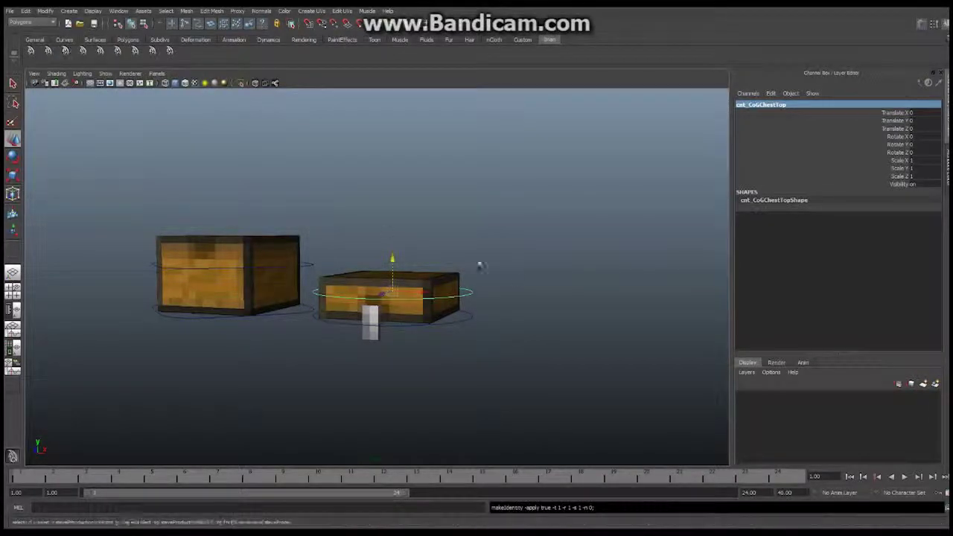
Step: Create another NURBS circle and move it out in front of the lid's latch to a Translate Z of about 15.3
alt+drag(480, 266, 432, 268)
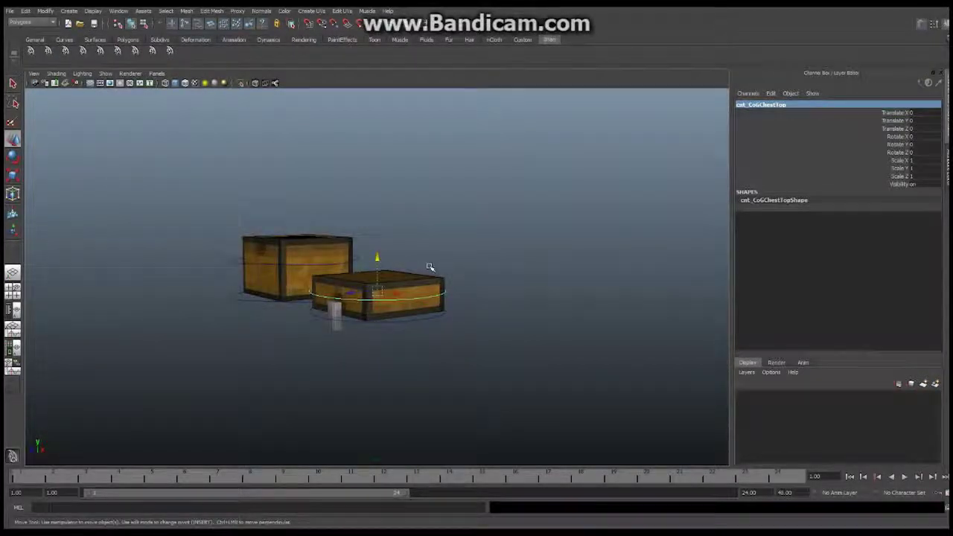
alt+drag(429, 267, 374, 266)
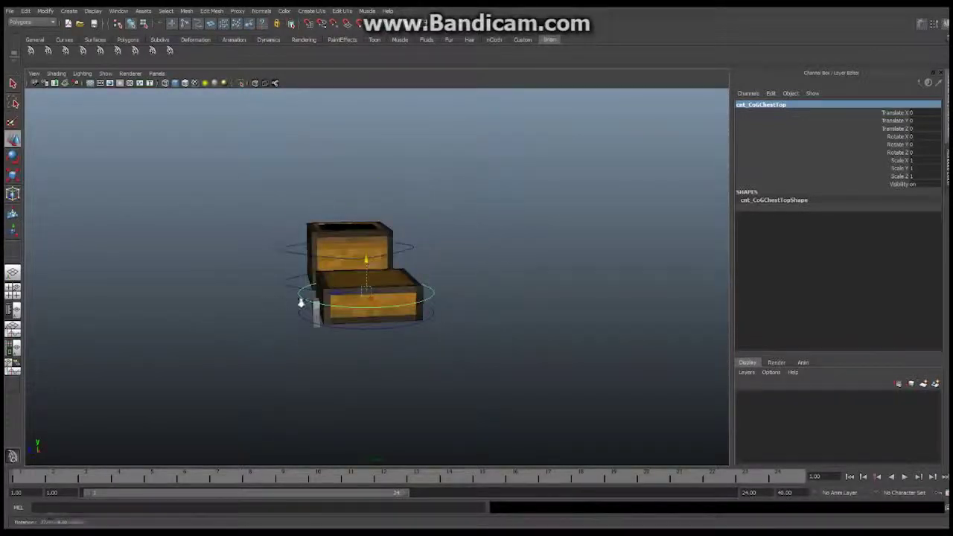
scroll(300, 302, up, 3)
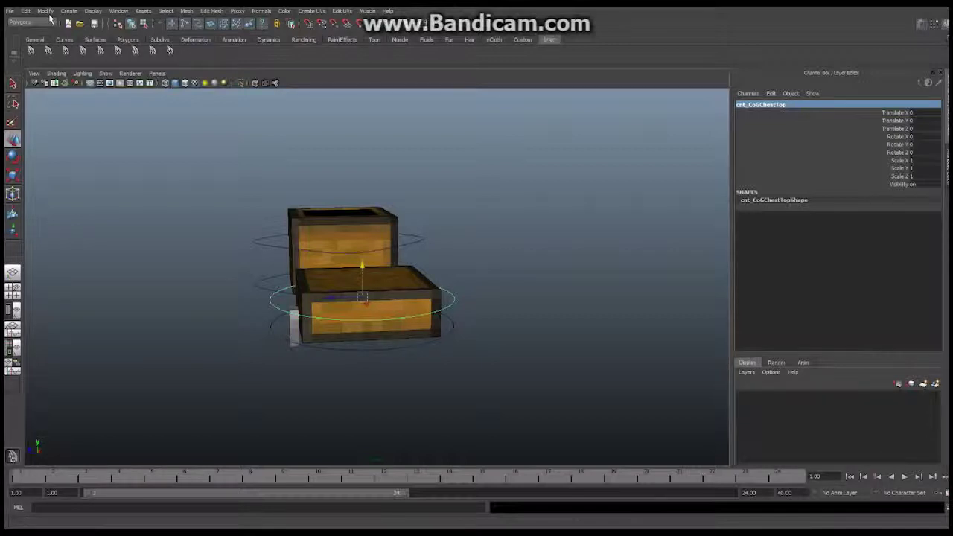
click(95, 40)
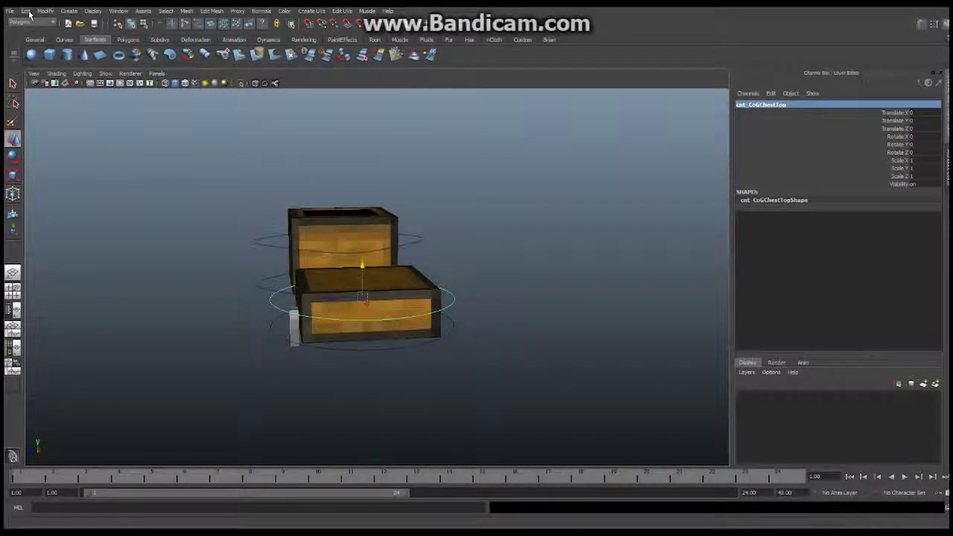
click(70, 11)
mouse_move(91, 35)
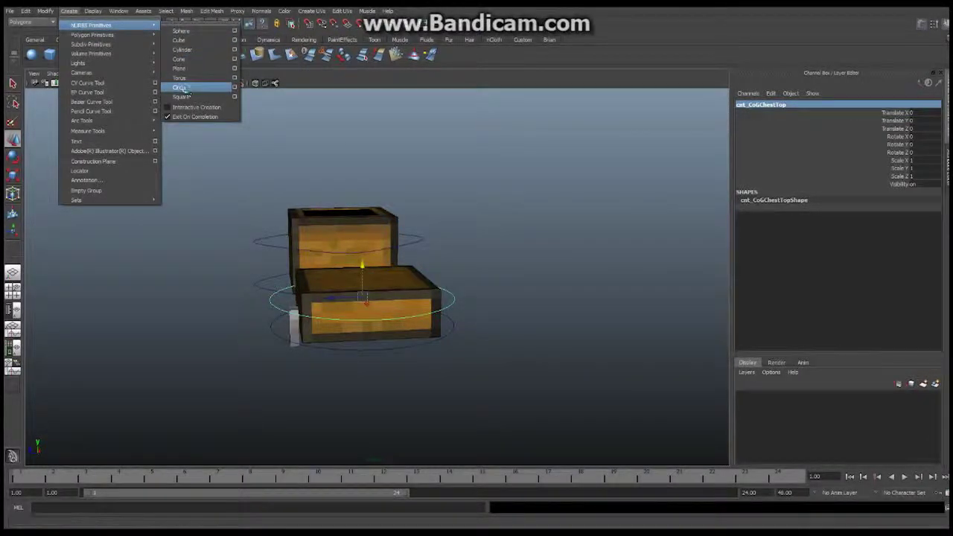
click(182, 88)
drag(330, 323, 186, 329)
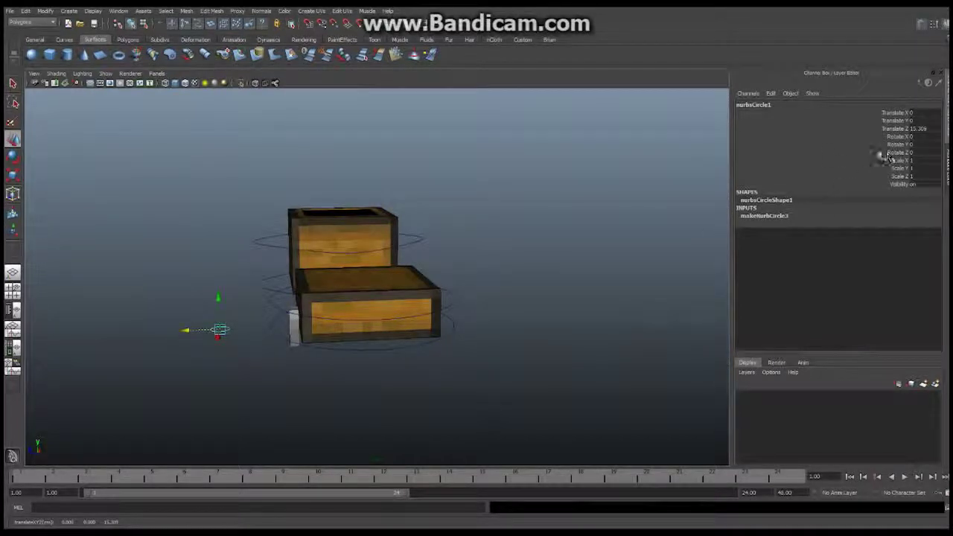
Step: Rotate the new NURBS circle upright with a Rotate Z of 90
key(e)
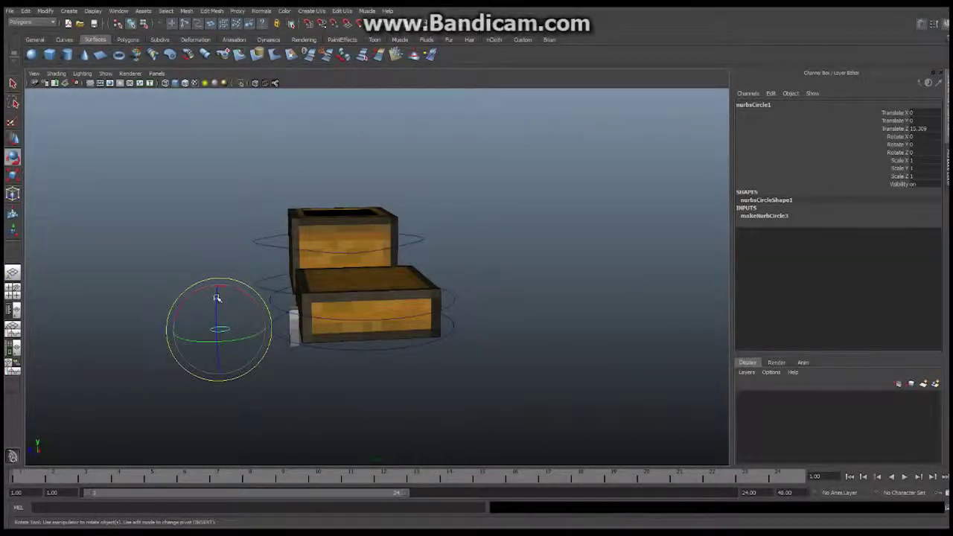
drag(218, 301, 238, 328)
double_click(920, 128)
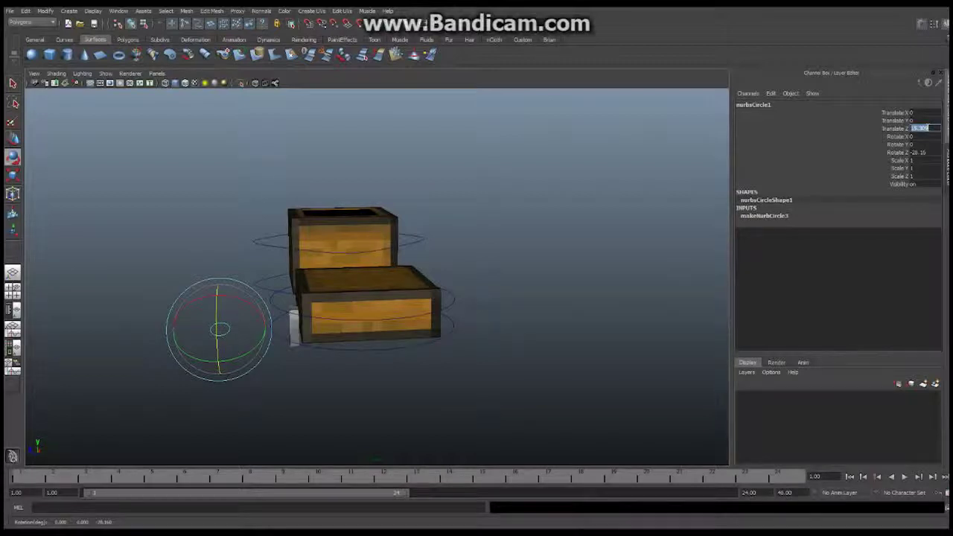
click(922, 152)
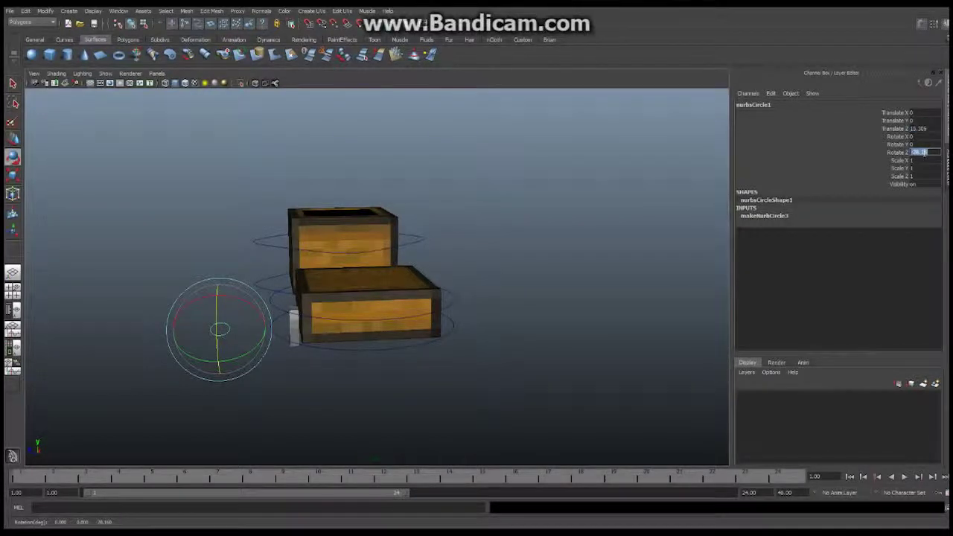
key(Return)
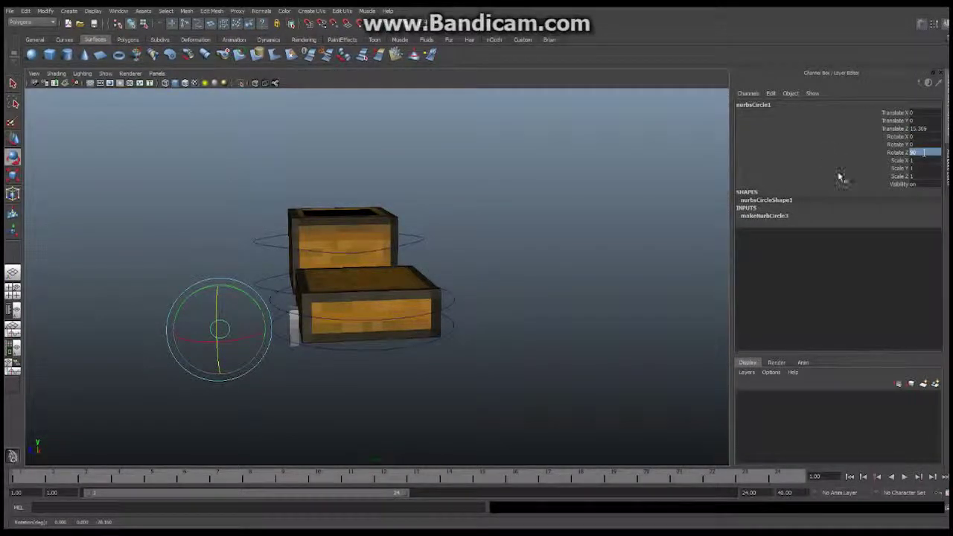
Step: Set the upright circle's Scale X, Y and Z to 8
click(915, 161)
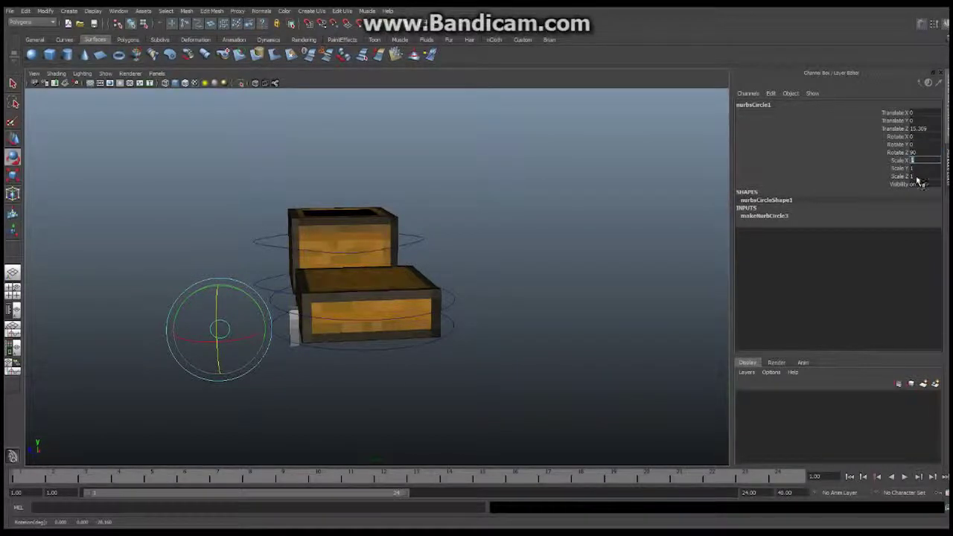
shift+click(916, 177)
text(8)
key(Return)
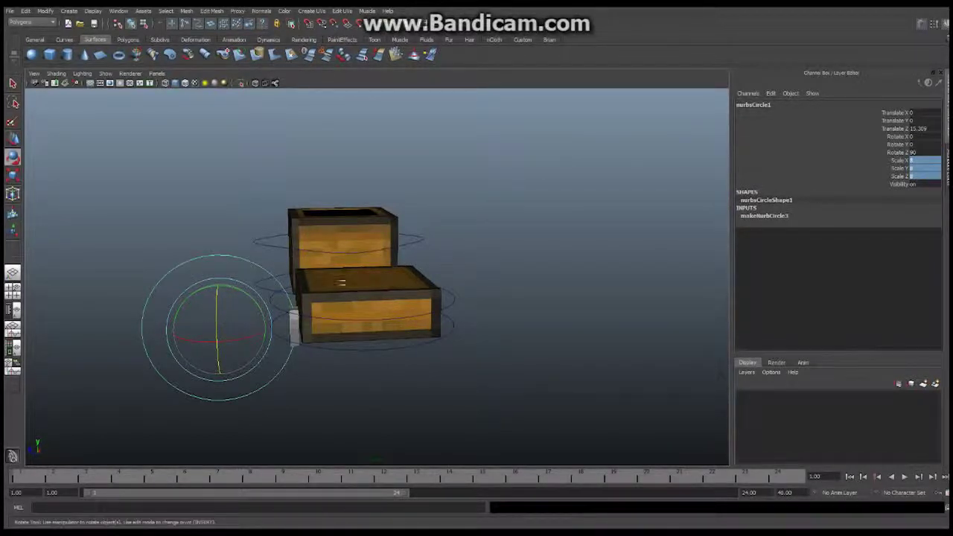
Step: Set the upright circle's Scale X, Y and Z to 6 and deselect it
alt+drag(372, 275, 350, 242)
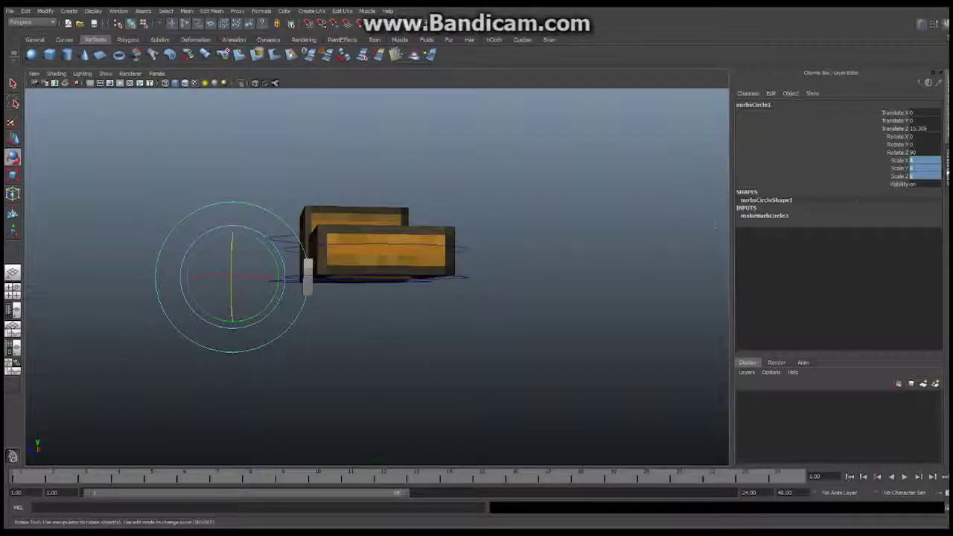
click(915, 160)
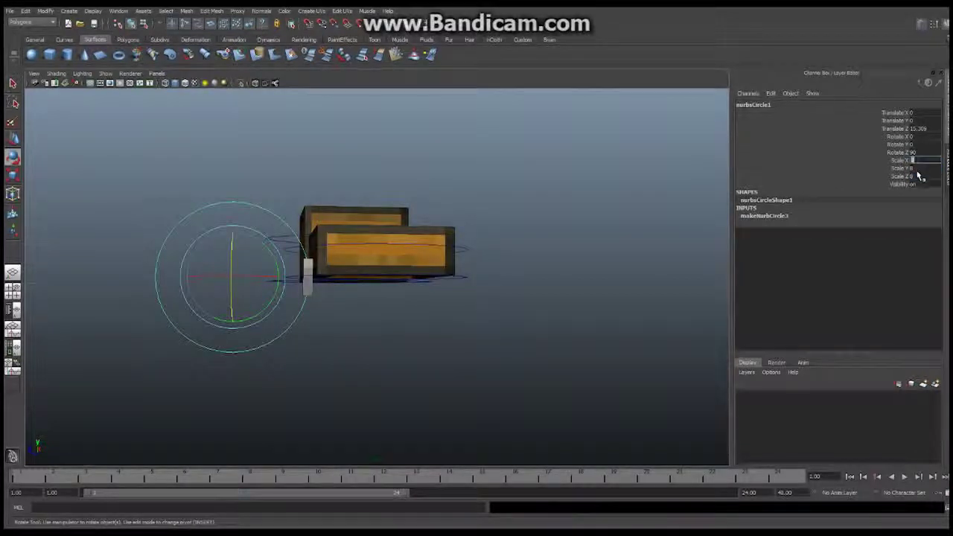
shift+click(918, 175)
key(Return)
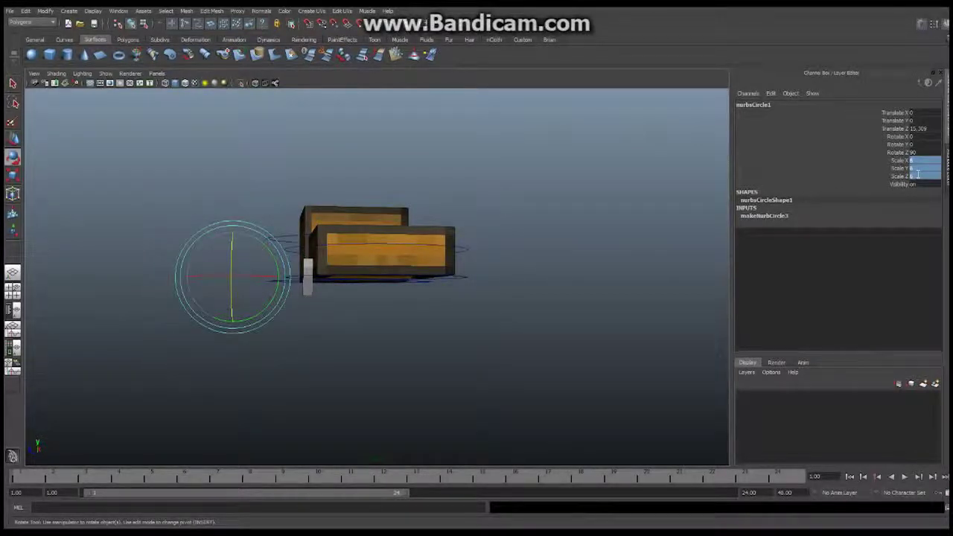
click(432, 307)
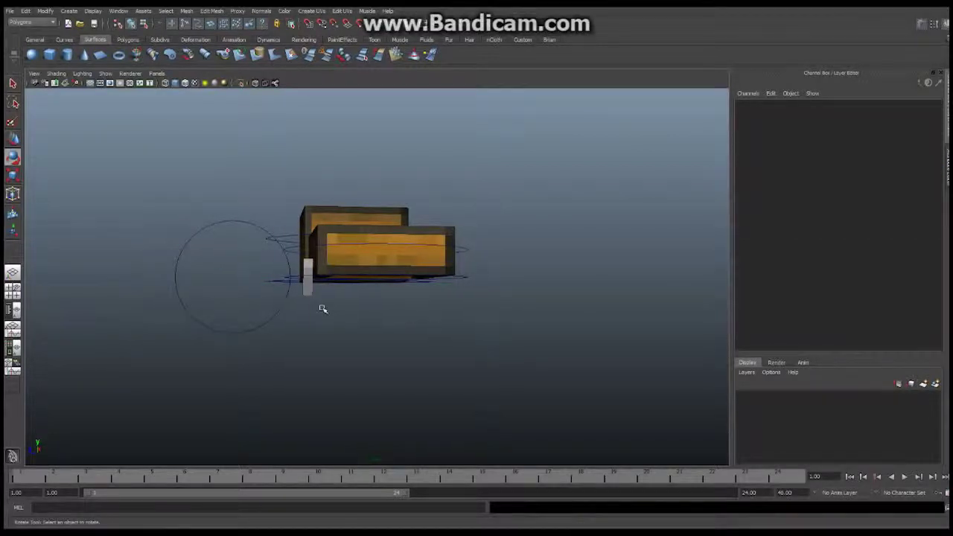
Step: Show the upright circle's control vertices and move the one nearest the latch away from the chest, denting the curve inward
mouse_move(323, 311)
alt+mouse_down()
mouse_move(385, 290)
mouse_move(302, 311)
mouse_move(340, 312)
alt+mouse_up()
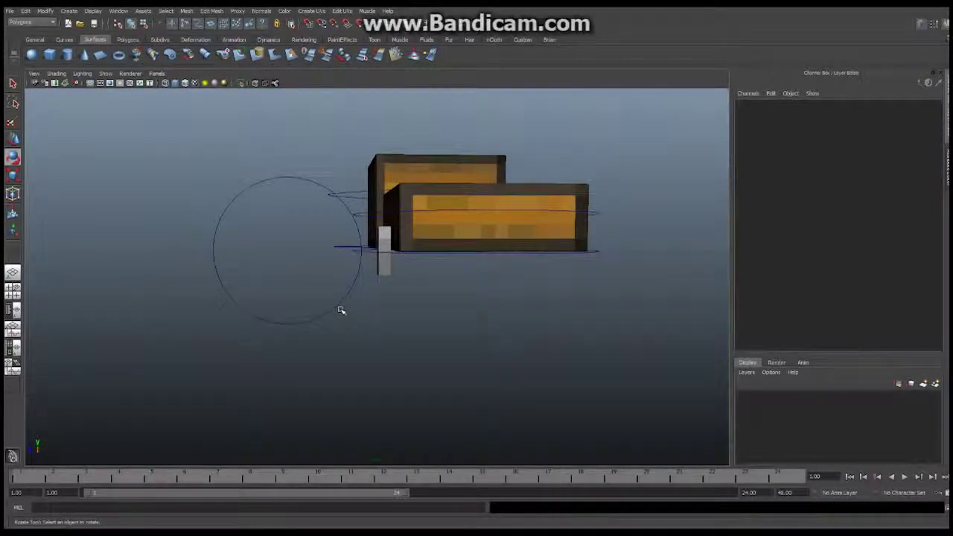
alt+drag(249, 264, 327, 243)
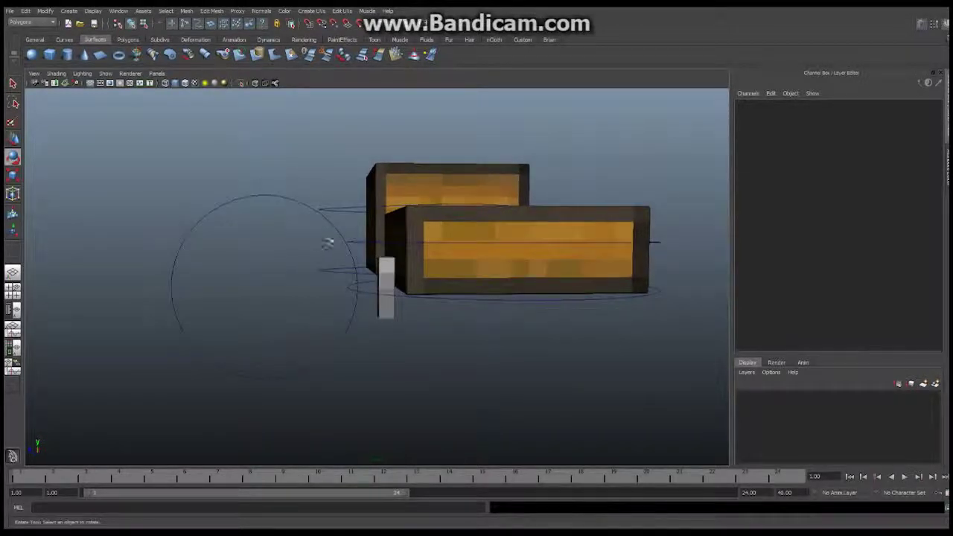
click(335, 227)
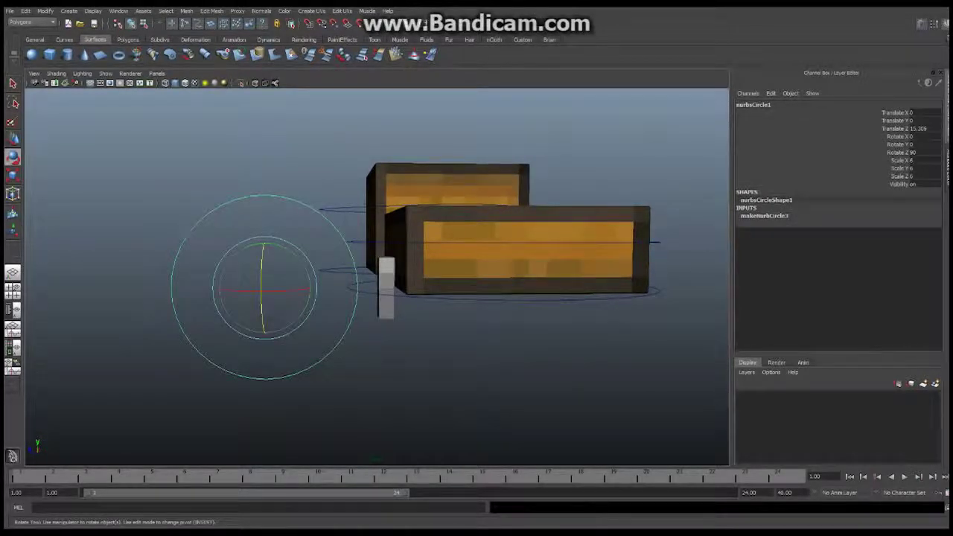
right_click(340, 231)
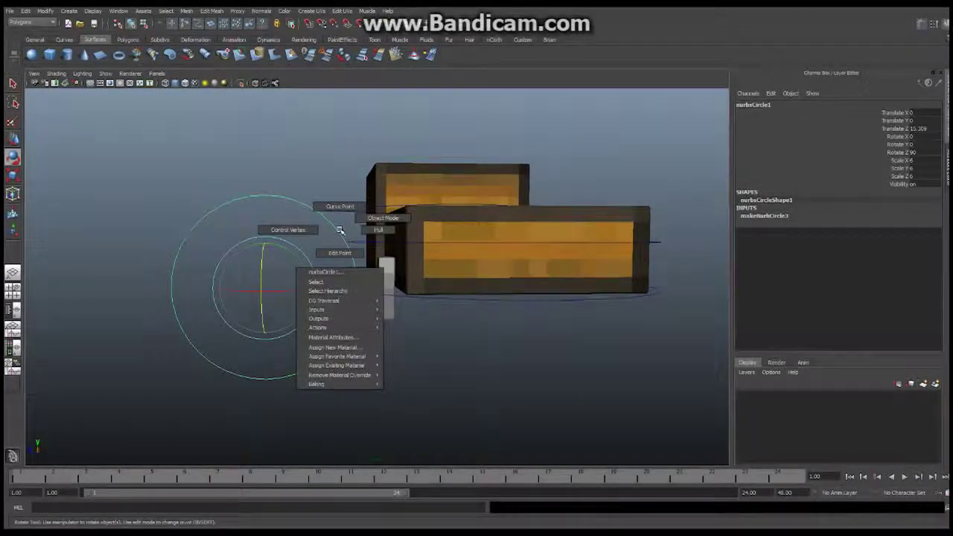
click(298, 230)
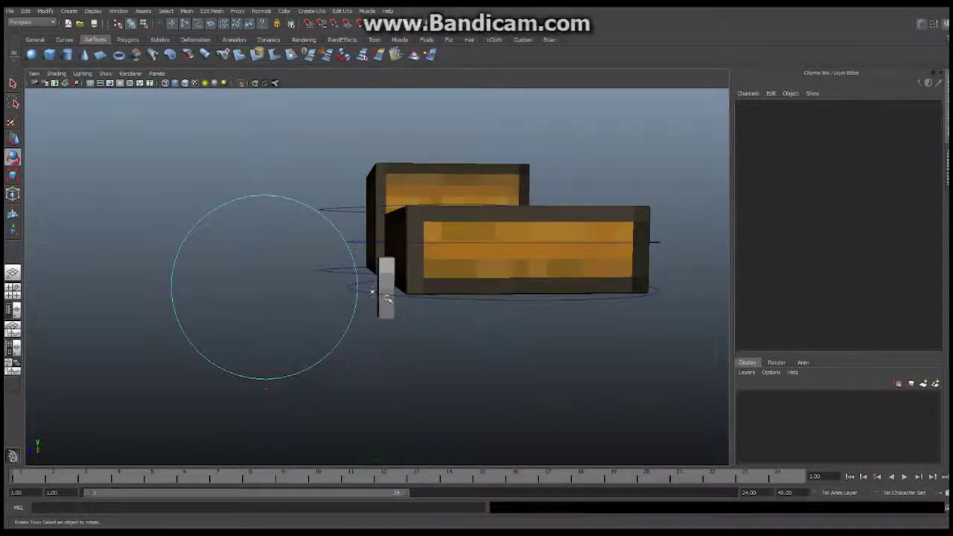
click(366, 287)
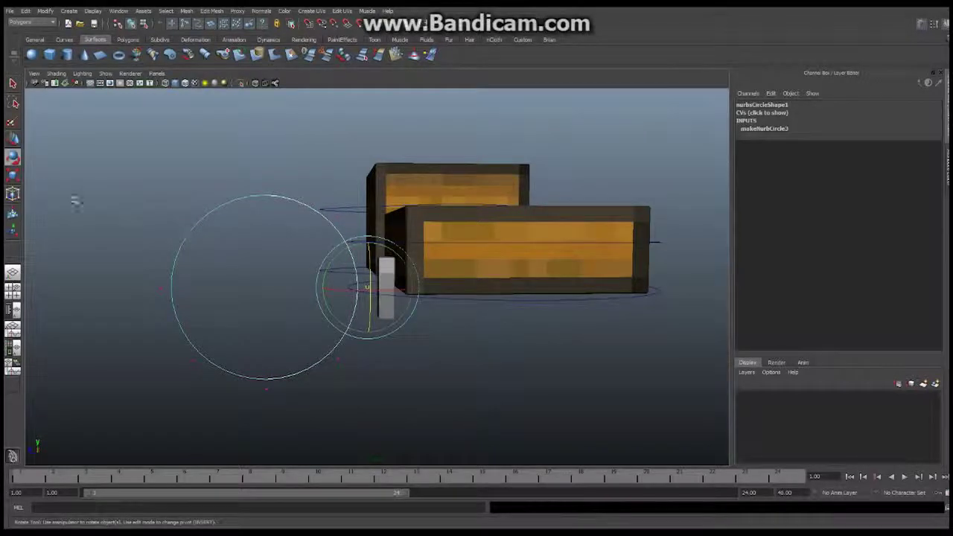
click(13, 139)
drag(335, 283, 199, 269)
Step: Move the upper and lower chest-side control vertices outward and pull the middle one further out to form a crescent
click(338, 217)
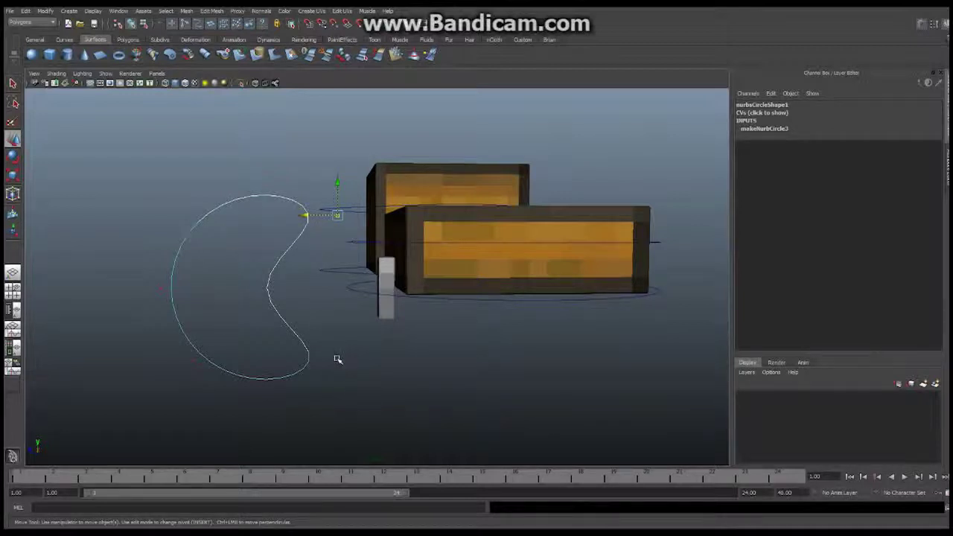
shift+click(339, 359)
drag(305, 287, 219, 289)
click(237, 292)
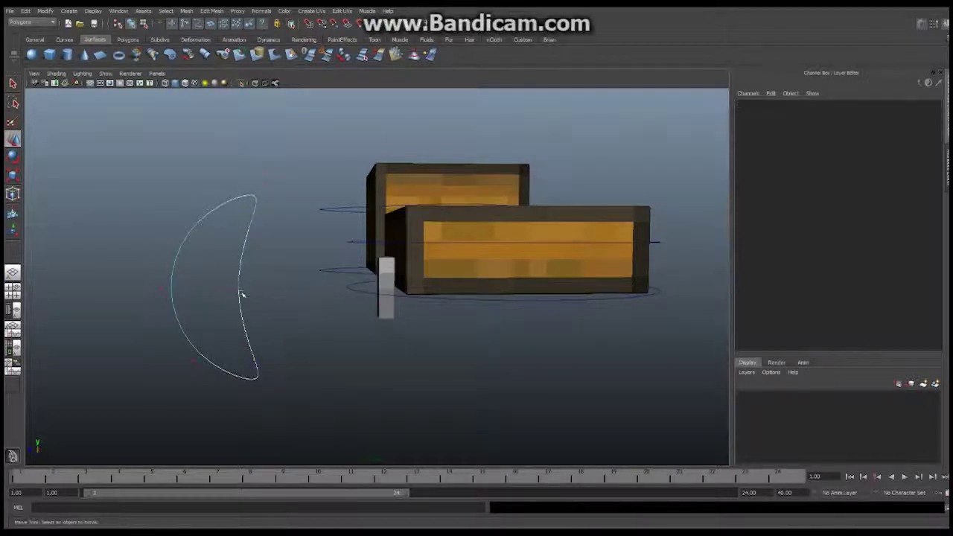
click(233, 289)
drag(202, 289, 160, 290)
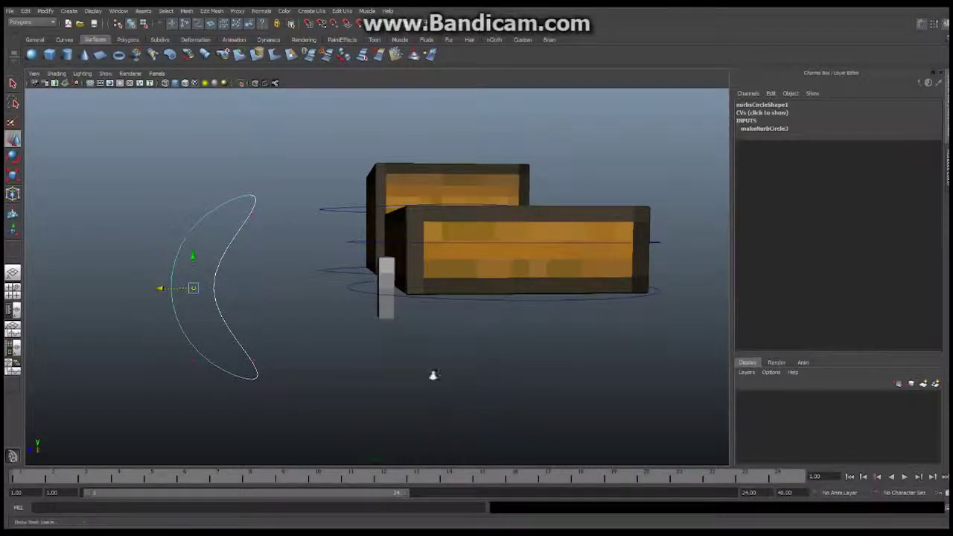
Step: Return the crescent curve to object mode and rename it cnt_ChestTopOpen
alt+drag(432, 375, 337, 339)
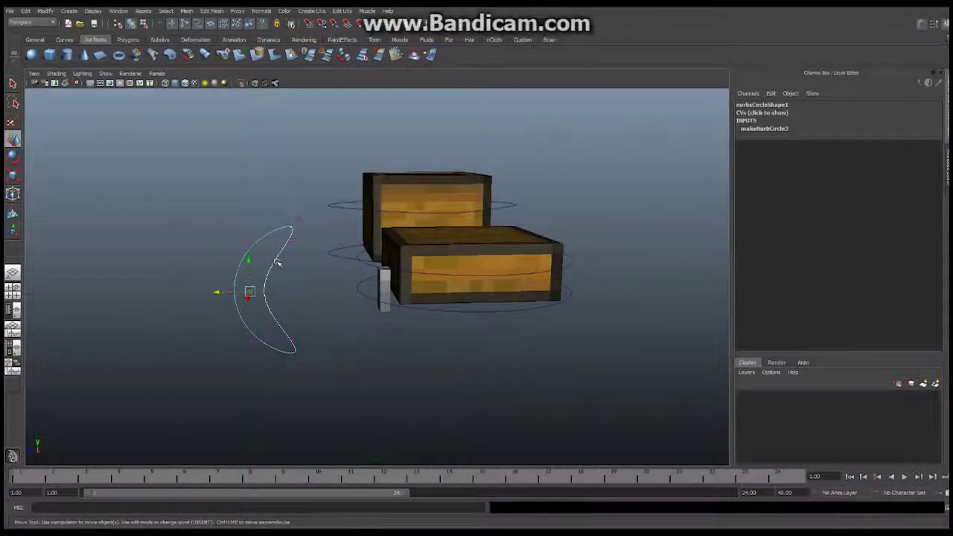
right_drag(277, 262, 306, 251)
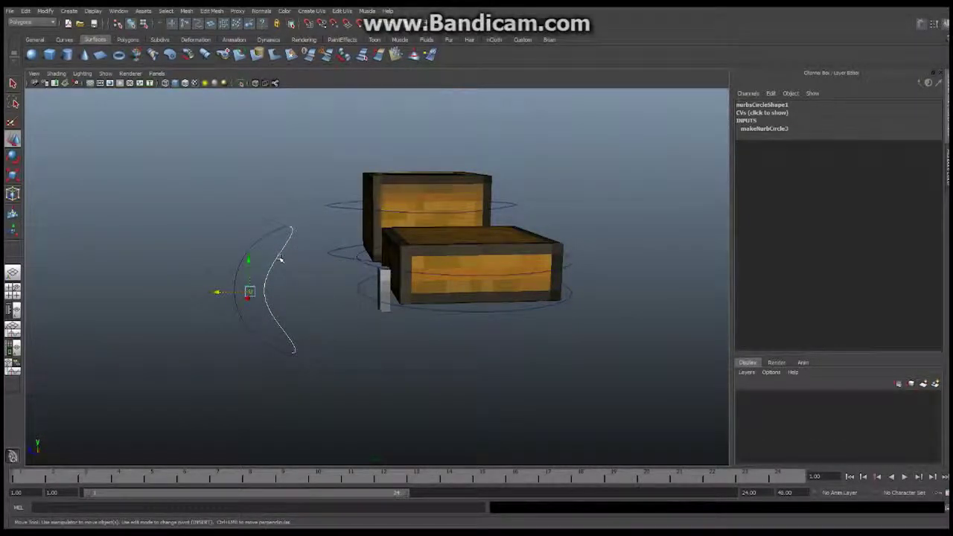
click(761, 104)
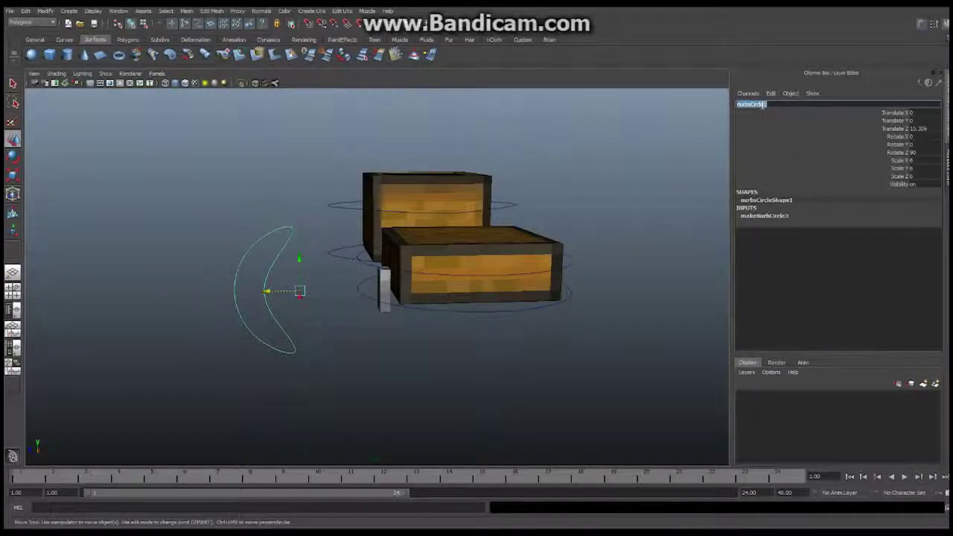
text(cnt_ChestTopOP)
key(Return)
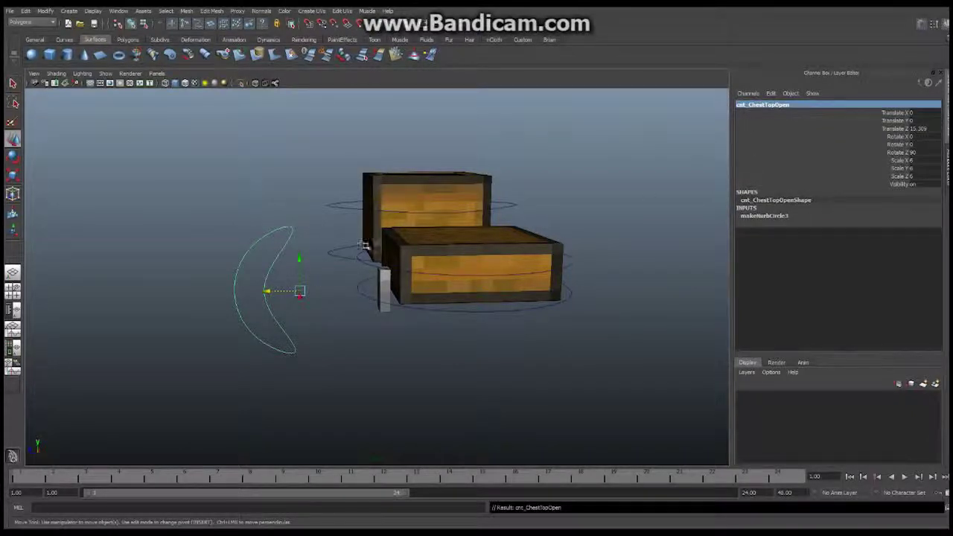
Step: In the side view, move cnt_ChestTopOpen slightly up and close to the latch, to a Translate Z of about 8.0
click(156, 74)
mouse_move(163, 95)
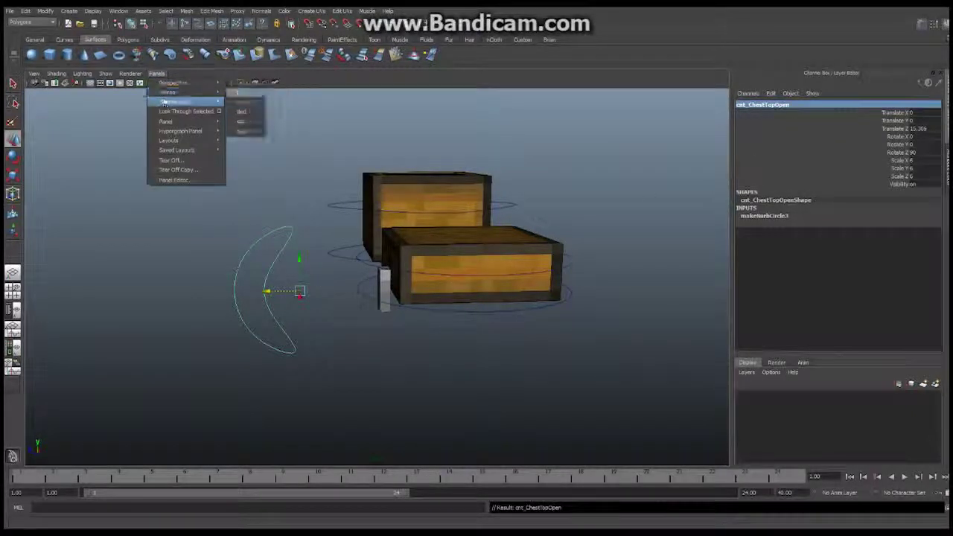
click(245, 111)
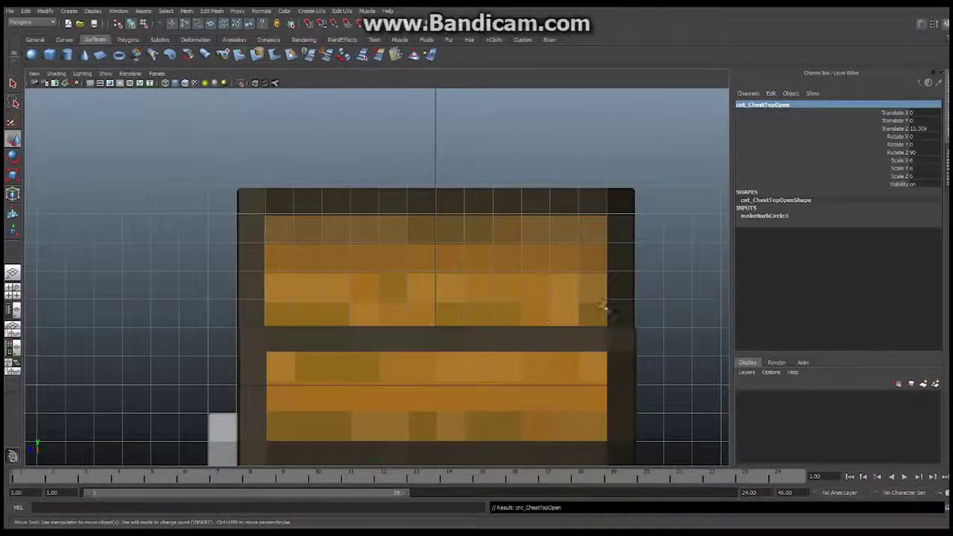
alt+right_drag(605, 309, 231, 306)
alt+middle_drag(161, 379, 251, 262)
drag(212, 274, 338, 273)
drag(373, 242, 372, 238)
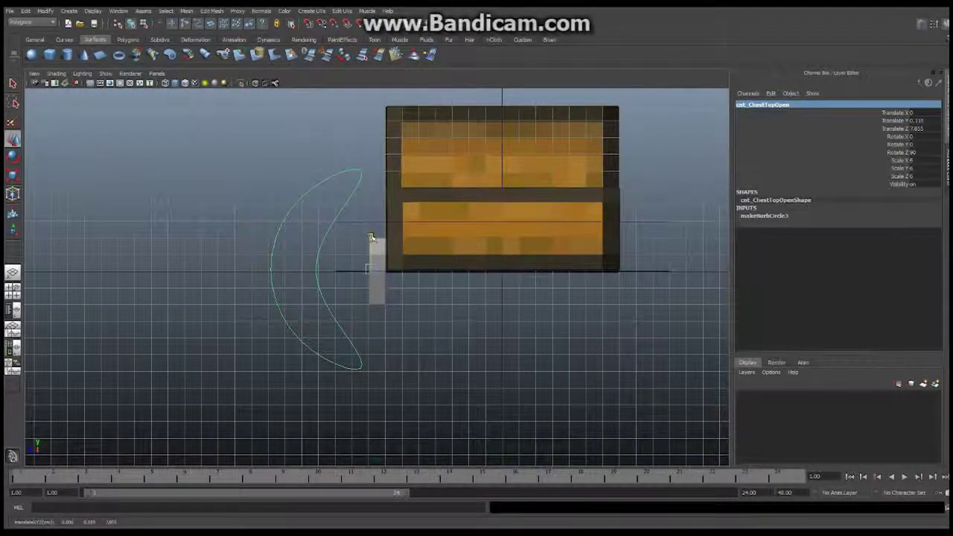
drag(340, 271, 337, 270)
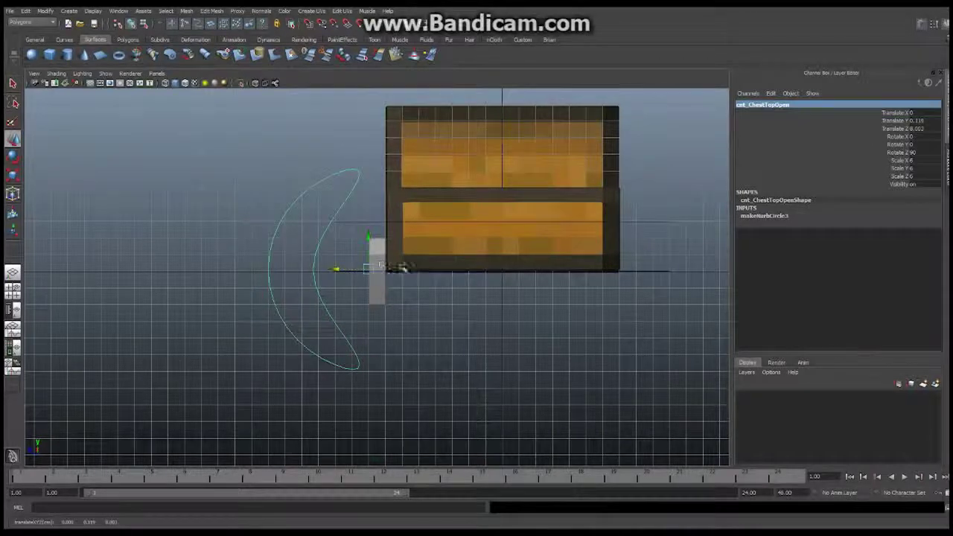
click(13, 274)
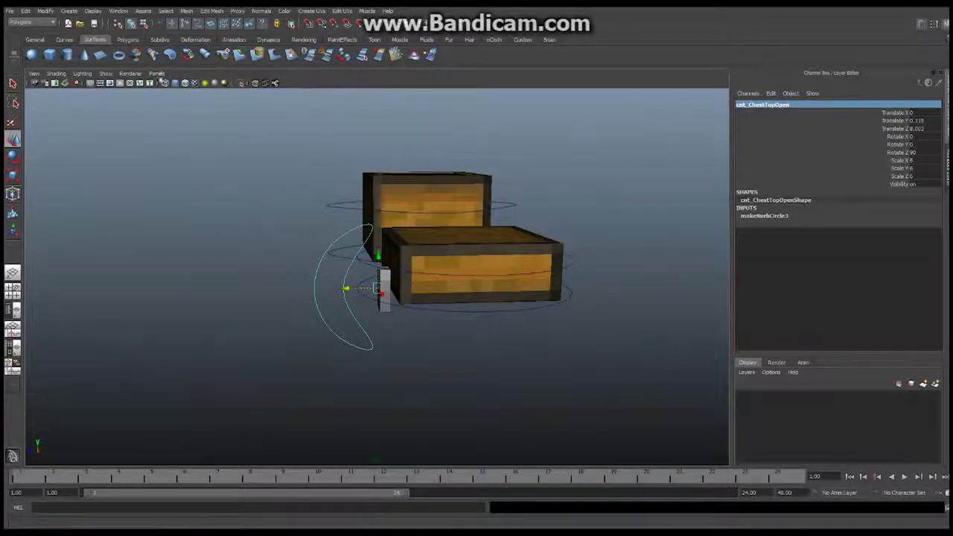
Step: In the top orthographic view, move cnt_ChestTopOpen's pivot from beside the latch to the middle of the lid's back edge
click(157, 74)
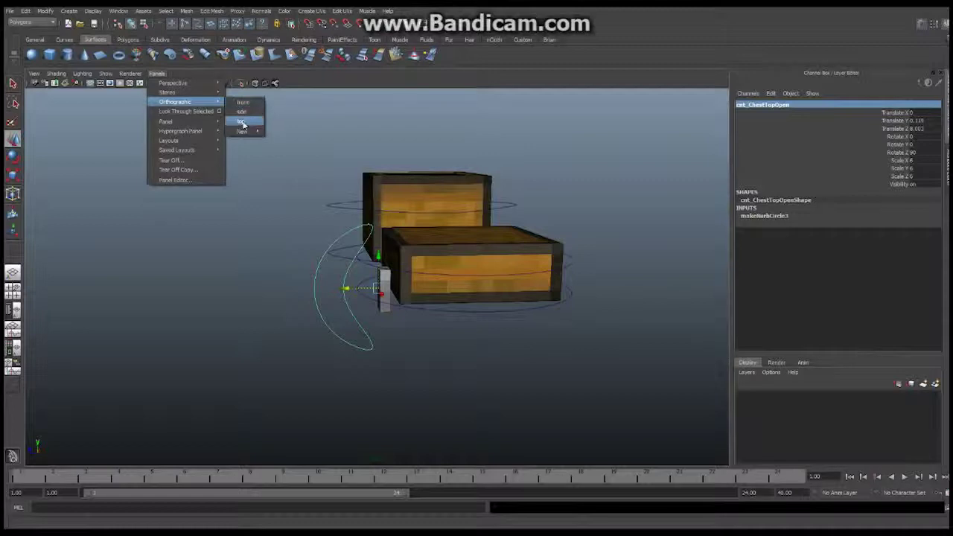
click(239, 113)
alt+right_drag(542, 351, 470, 336)
alt+middle_drag(427, 445, 398, 301)
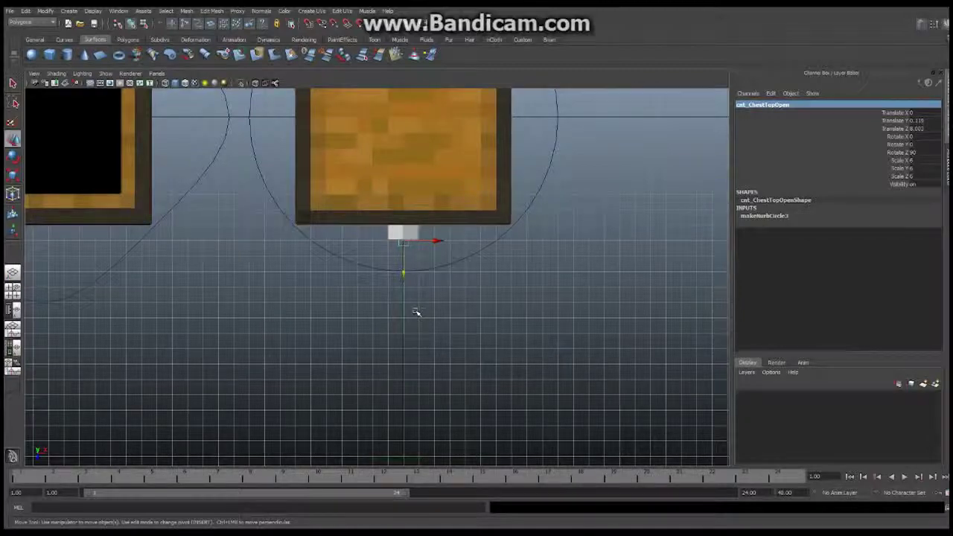
key(Insert)
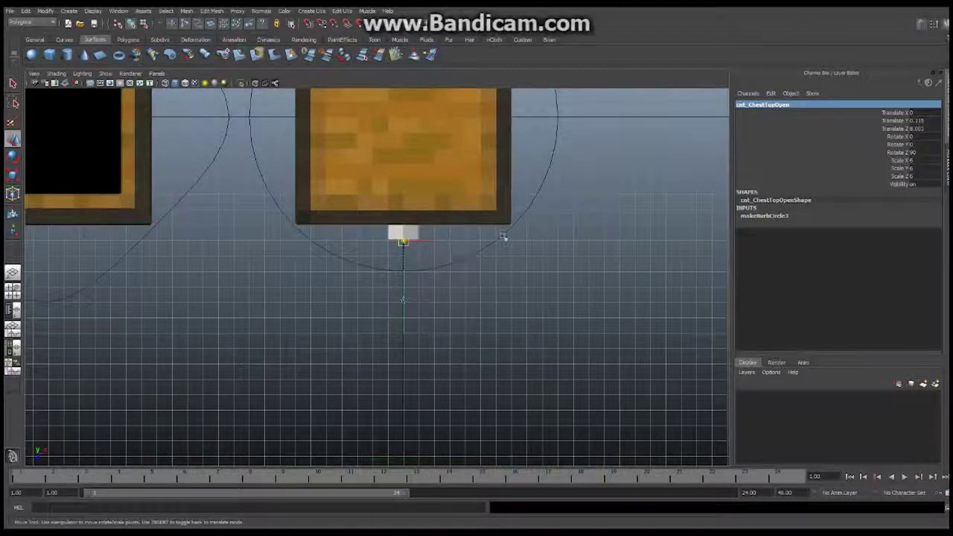
alt+middle_drag(503, 237, 503, 302)
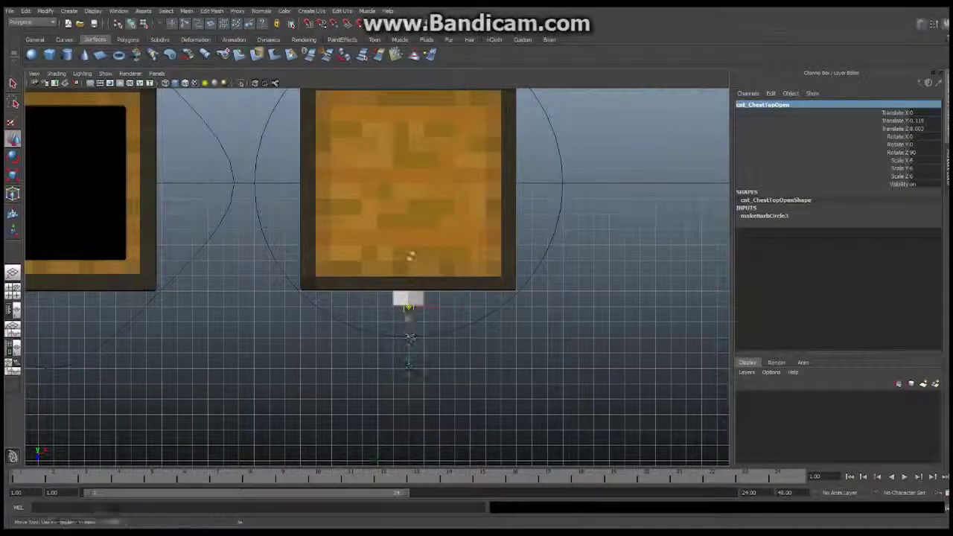
alt+middle_drag(415, 144, 397, 213)
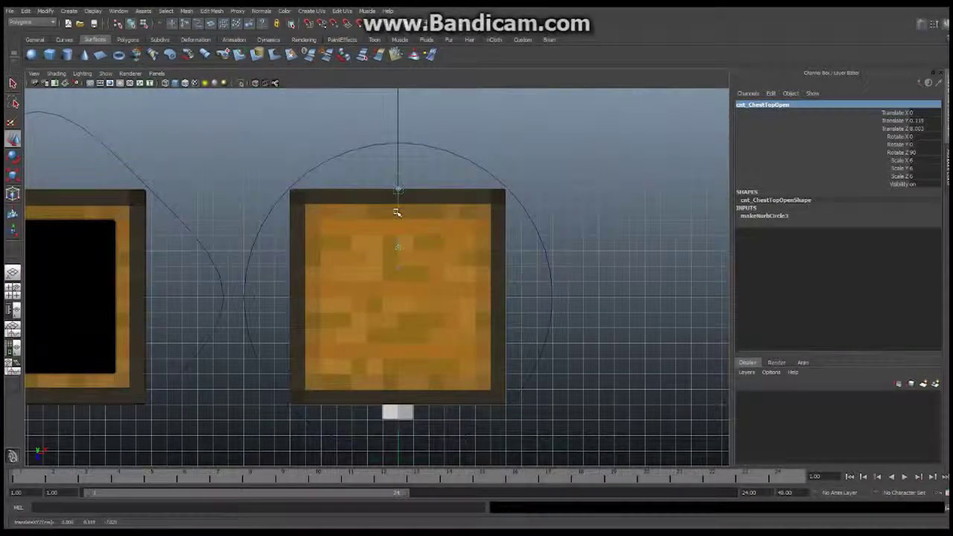
Step: Fine-tune cnt_ChestTopOpen's pivot so it sits exactly on the lid's back edge, and leave pivot editing
alt+right_drag(396, 219, 633, 213)
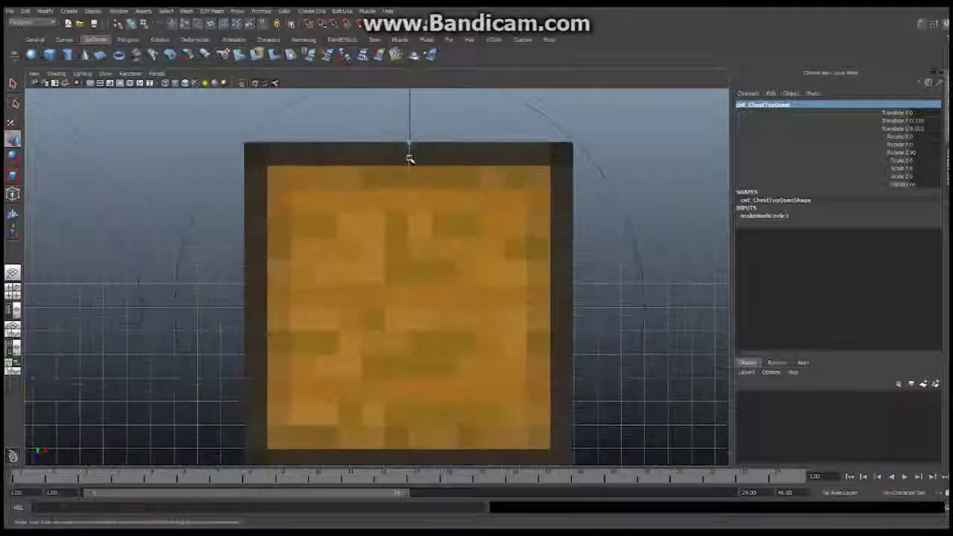
alt+middle_drag(391, 166, 353, 260)
alt+right_drag(353, 260, 549, 253)
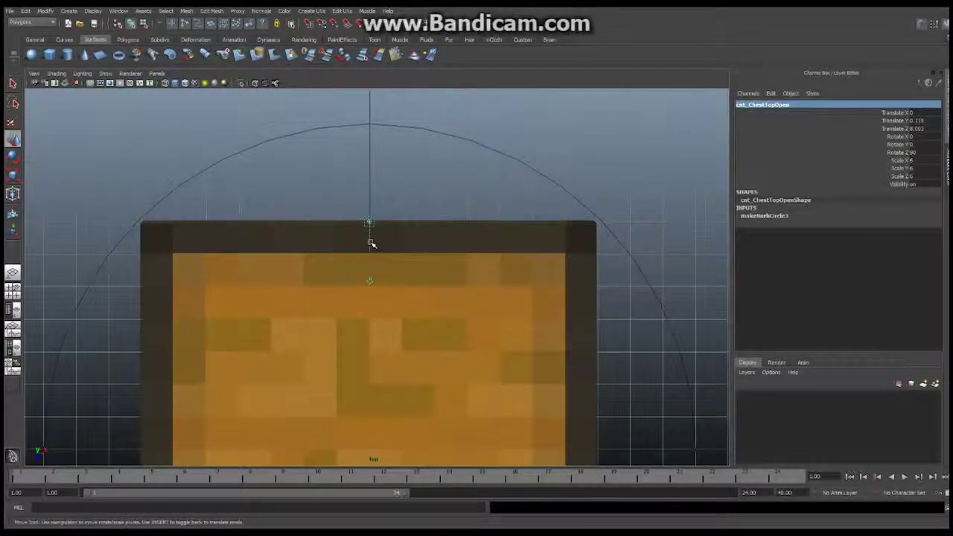
middle_drag(371, 244, 370, 243)
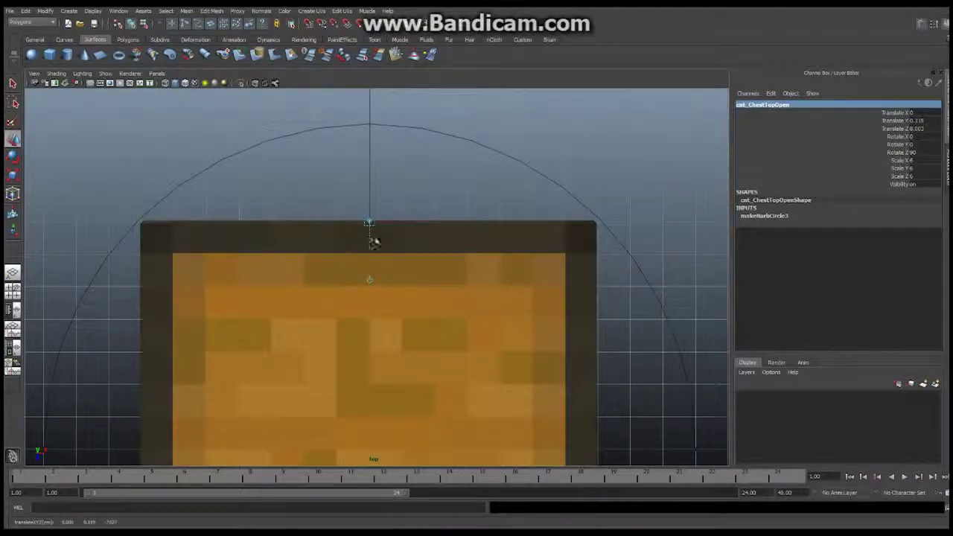
scroll(406, 250, down, 2)
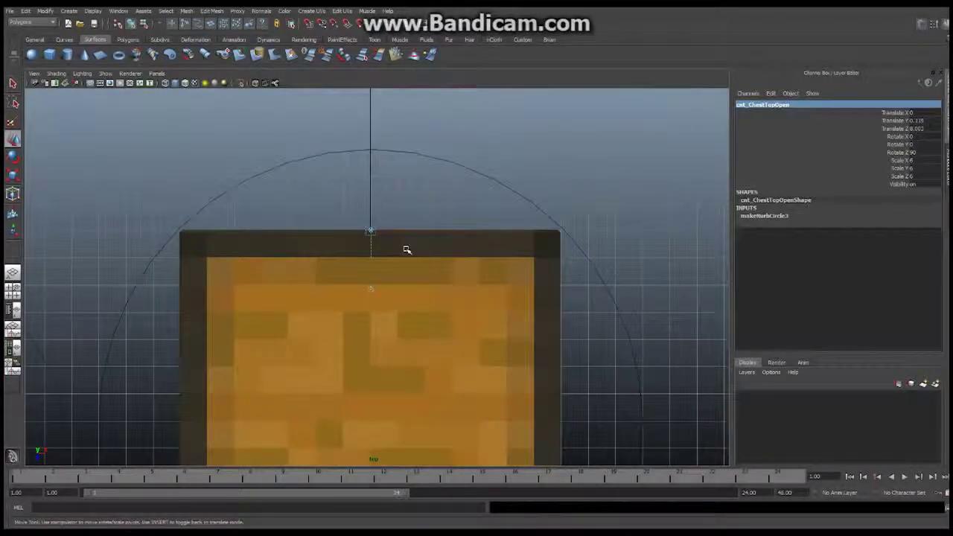
key(Insert)
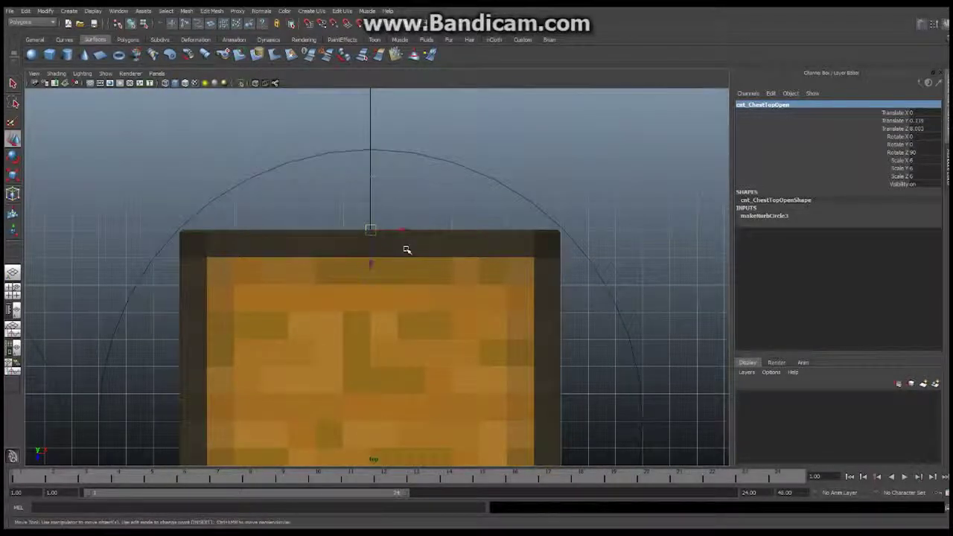
scroll(484, 273, down, 2)
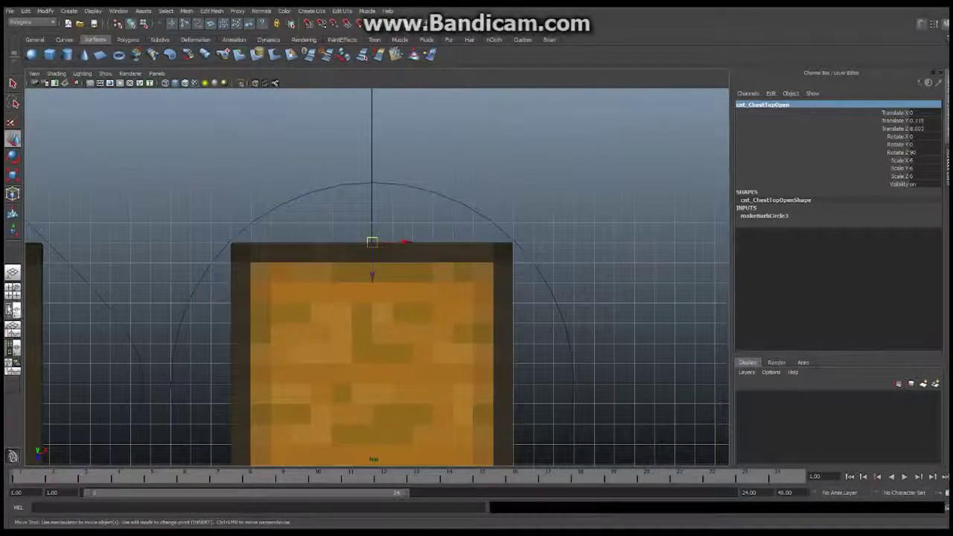
Step: Check the crescent control's hinge pivot at the lid's lower back edge from several perspective angles, with the Rotate tool active
click(12, 273)
alt+drag(404, 319, 291, 283)
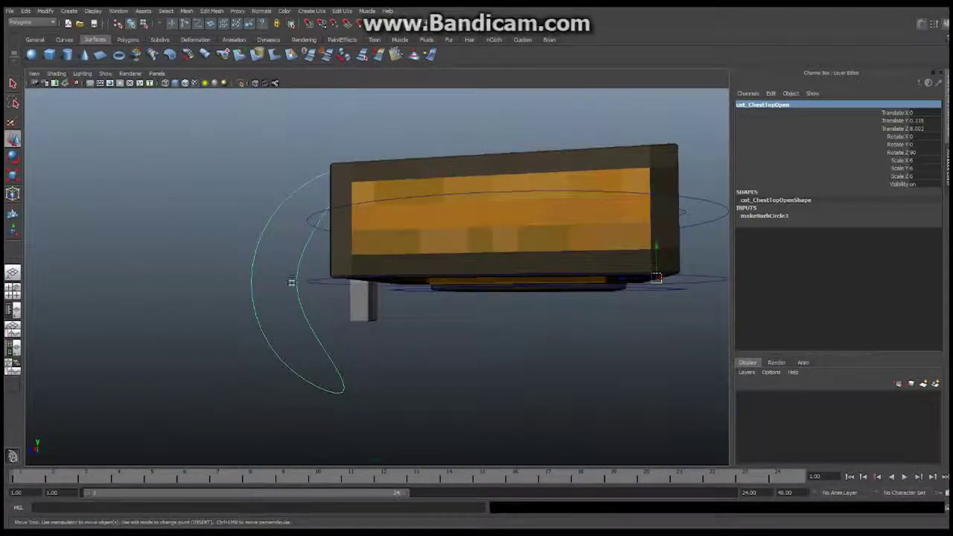
alt+drag(630, 280, 526, 280)
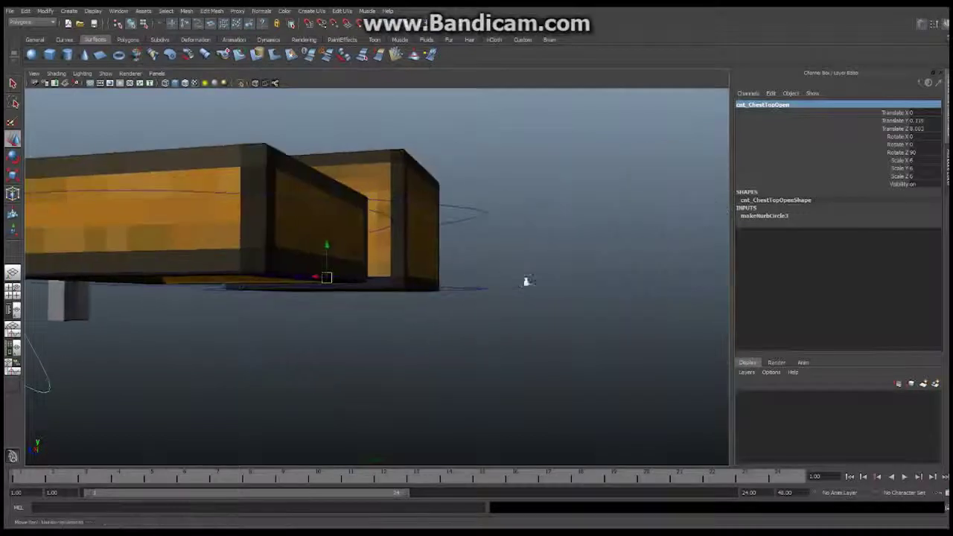
alt+right_drag(525, 281, 349, 291)
alt+middle_drag(349, 291, 417, 302)
alt+drag(417, 302, 447, 311)
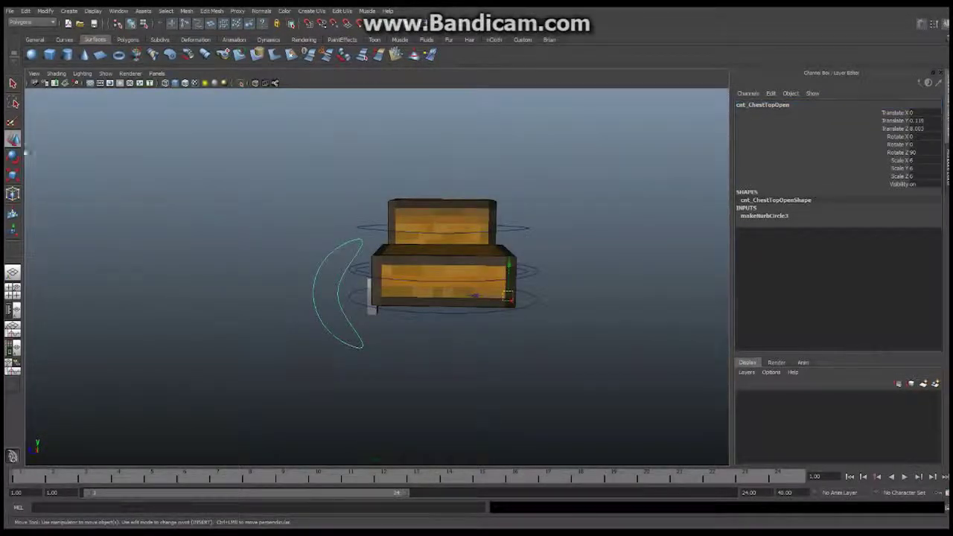
click(12, 156)
key(ctrl+z)
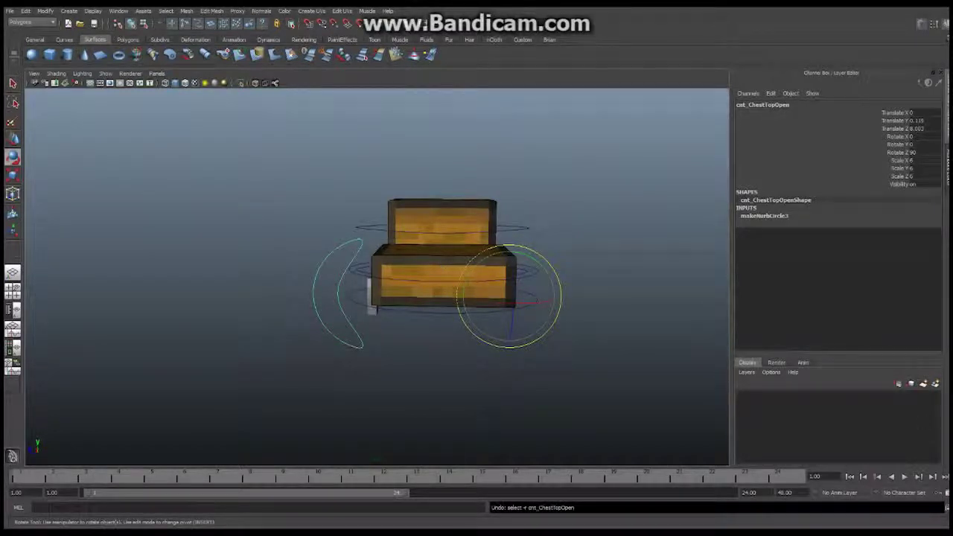
Step: In the Outliner, parent boxTop under cnt_ChestTopOpen
key(alt+Tab)
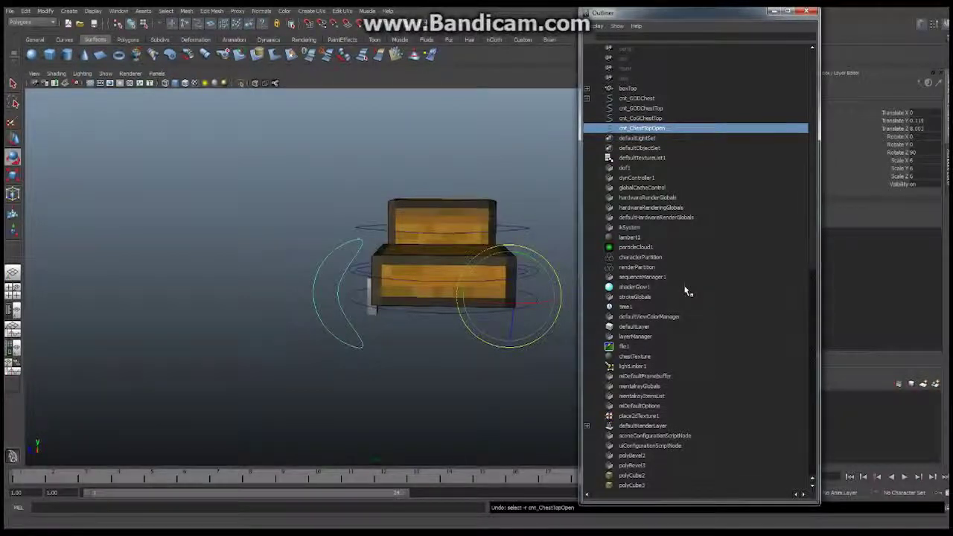
click(647, 89)
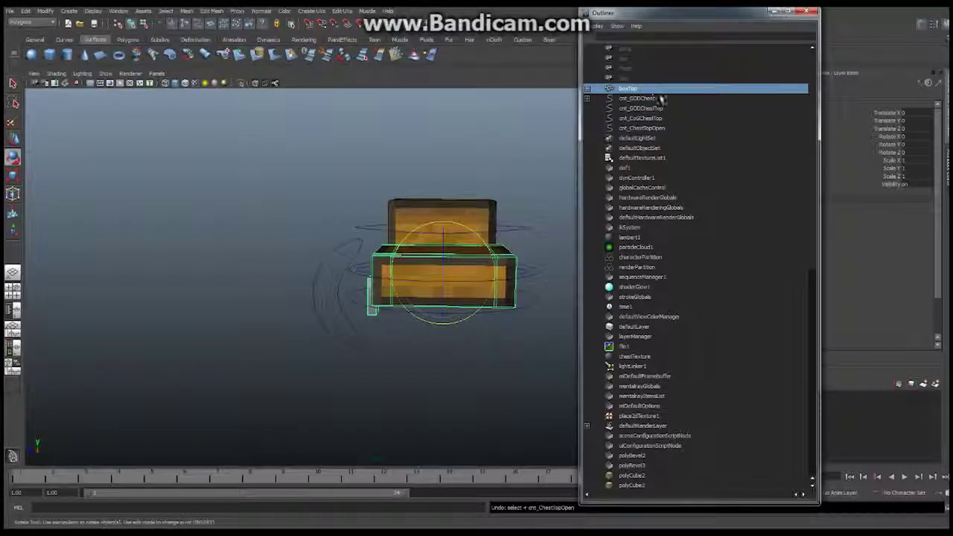
middle_drag(622, 90, 649, 132)
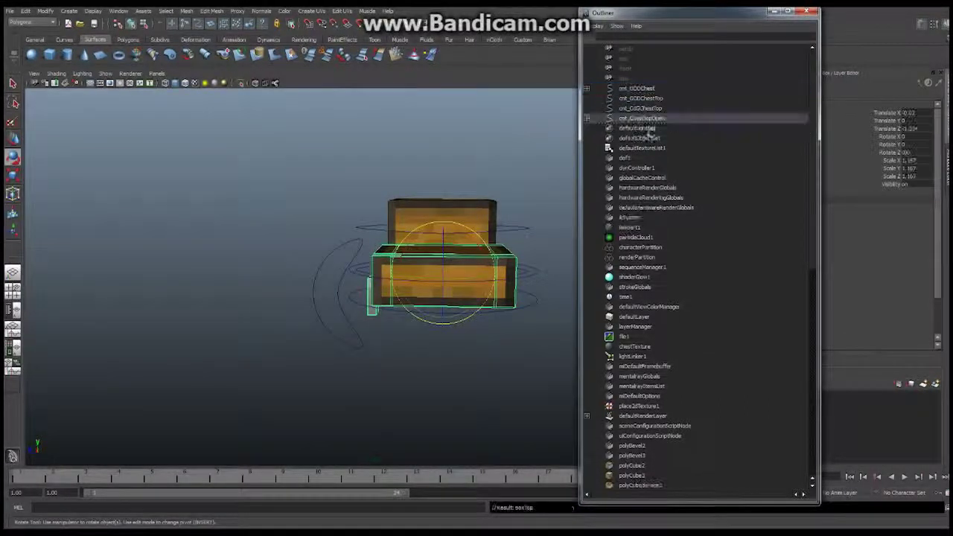
Step: Parent cnt_ChestTopOpen under cnt_CoGChestTop, and cnt_CoGChestTop under cnt_GODChestTop
click(648, 119)
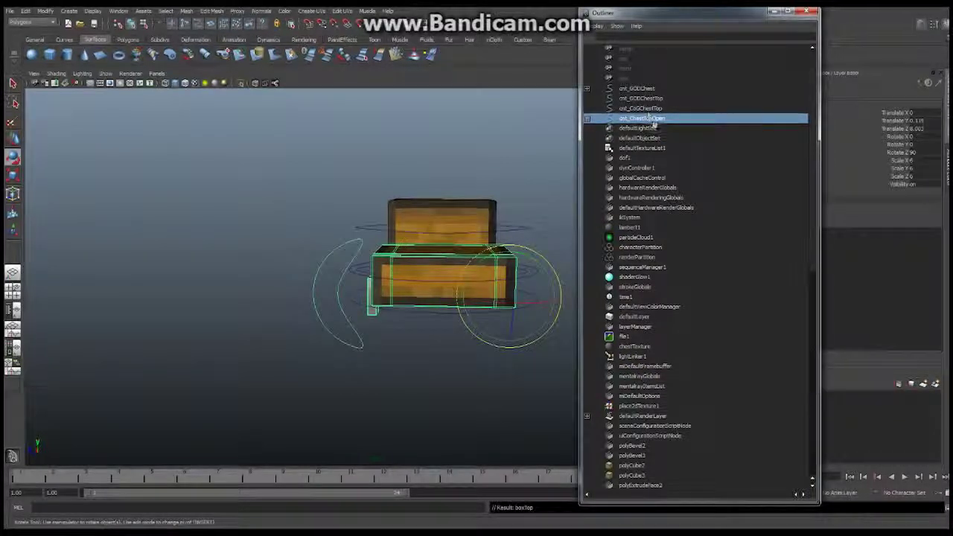
middle_drag(650, 120, 654, 109)
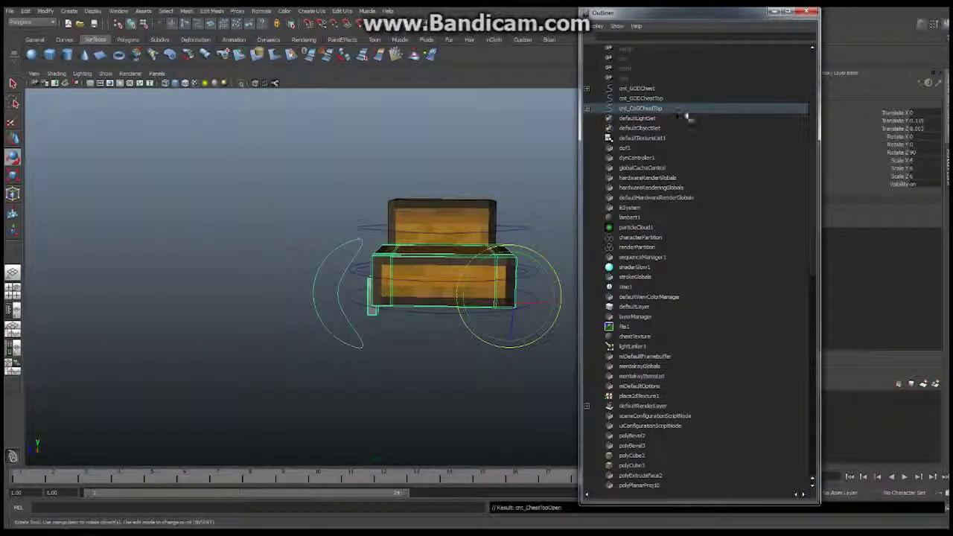
click(639, 109)
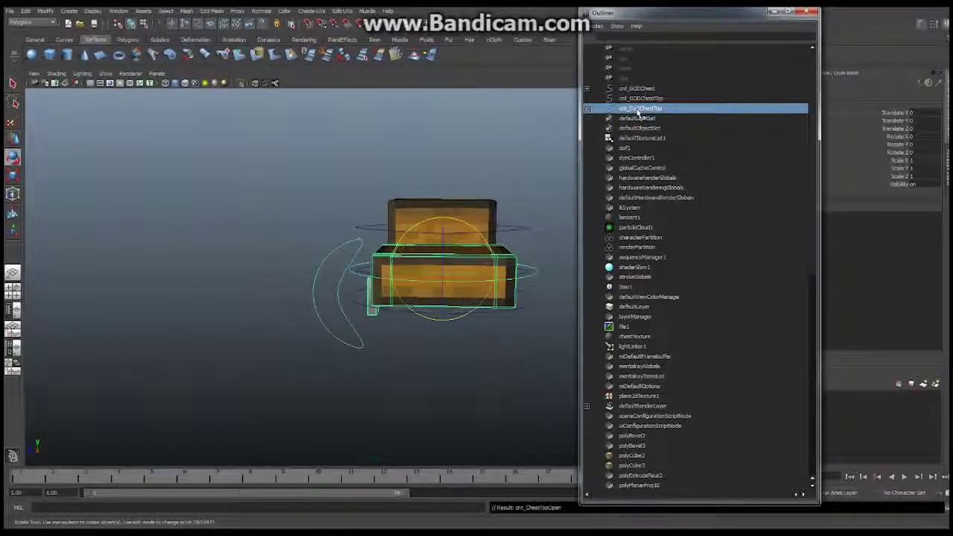
middle_drag(639, 111, 639, 97)
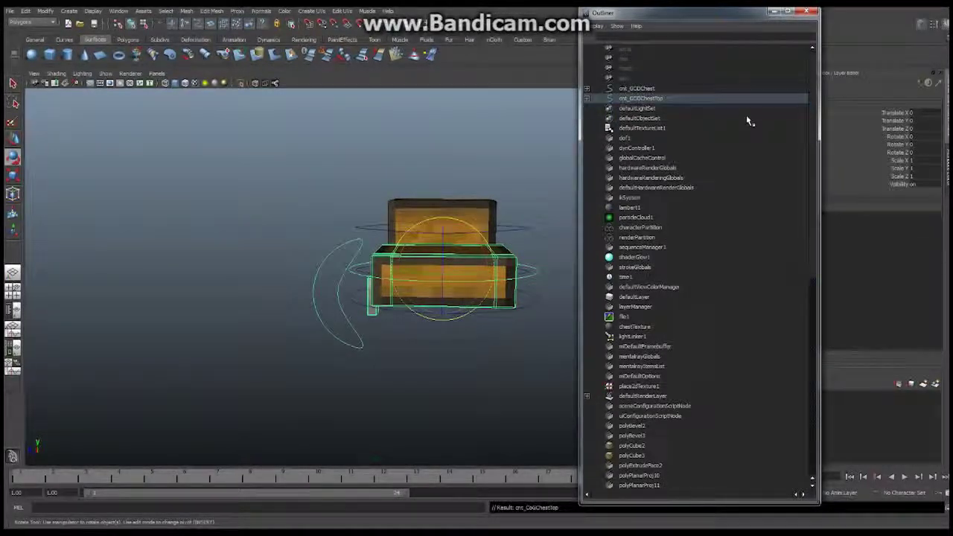
Step: Expand cnt_GODChest in the hierarchy and parent cnt_GODChestTop under cnt_CoGChest
click(587, 90)
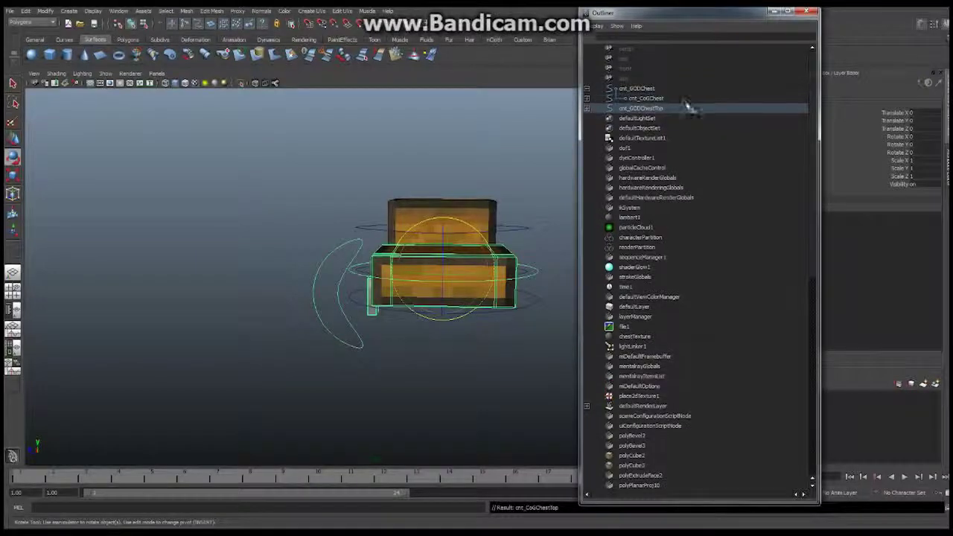
click(647, 108)
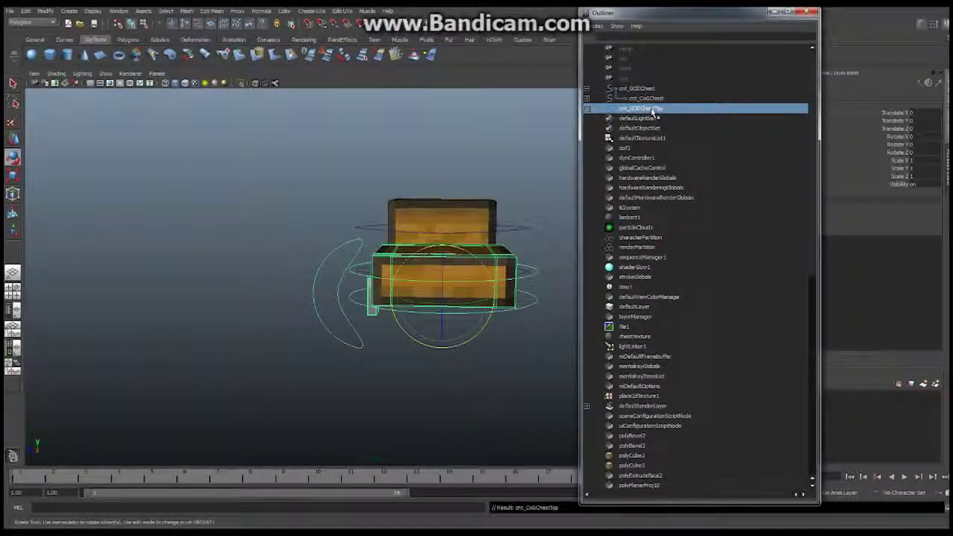
drag(654, 111, 651, 99)
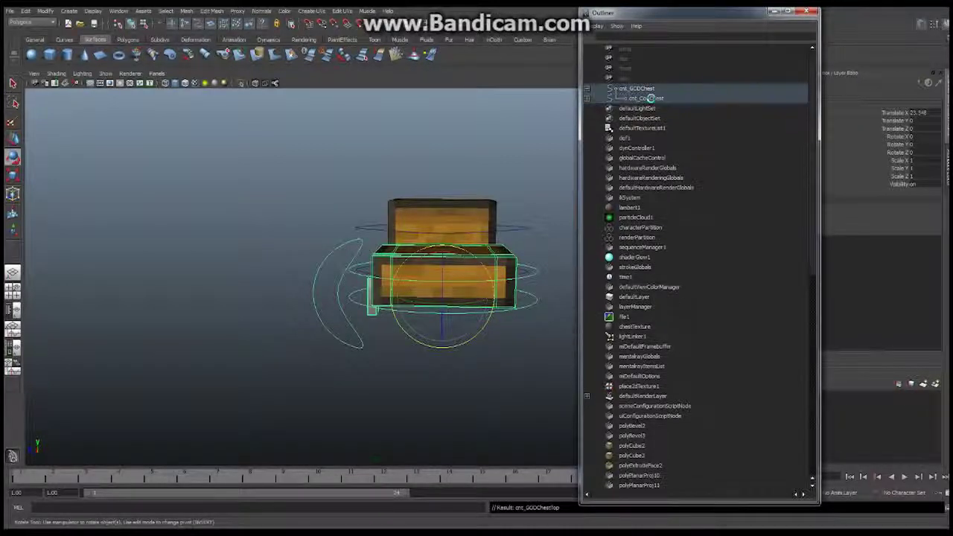
Step: Move cnt_GODChest sideways to test the whole hierarchy, and set its Translate X to 0
alt+right_drag(493, 223, 292, 245)
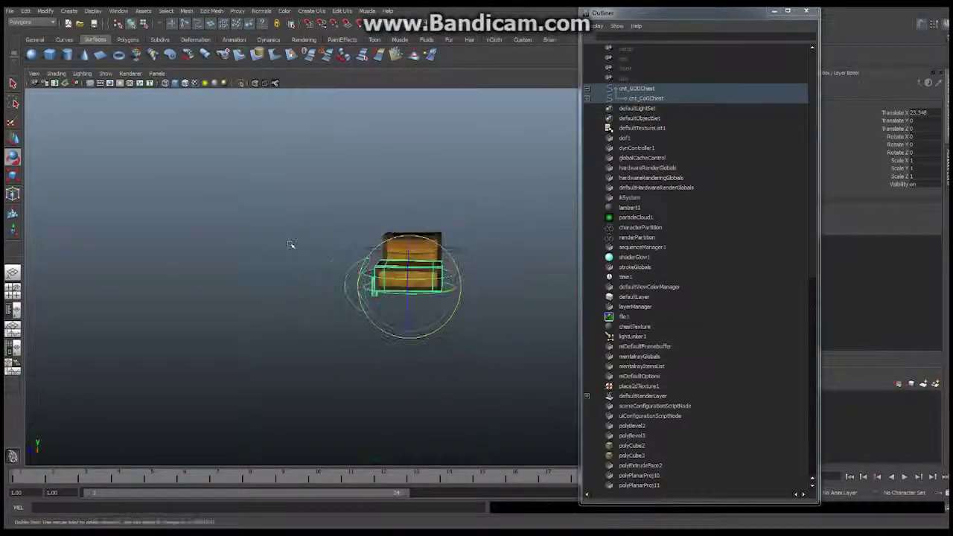
alt+drag(291, 245, 411, 252)
alt+middle_drag(411, 252, 394, 220)
alt+drag(376, 246, 304, 253)
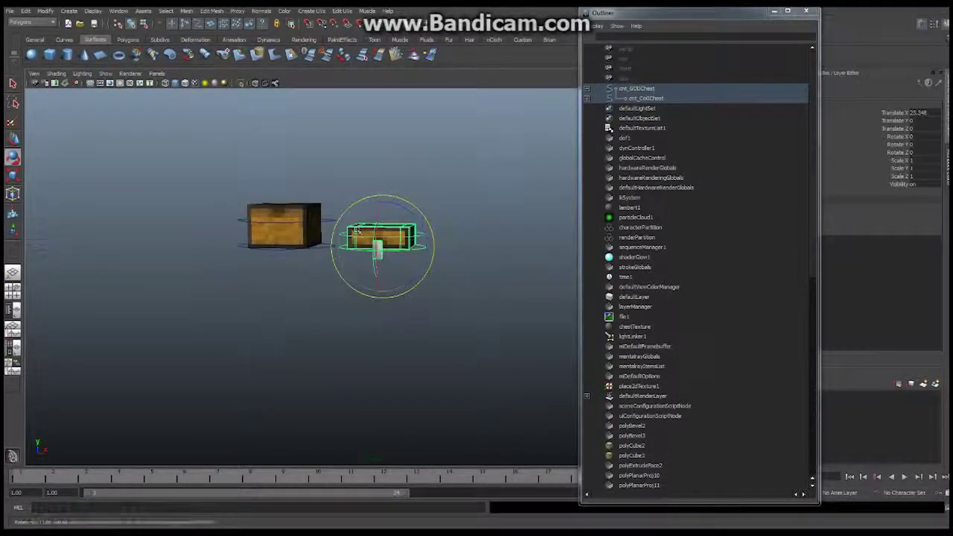
click(276, 249)
key(w)
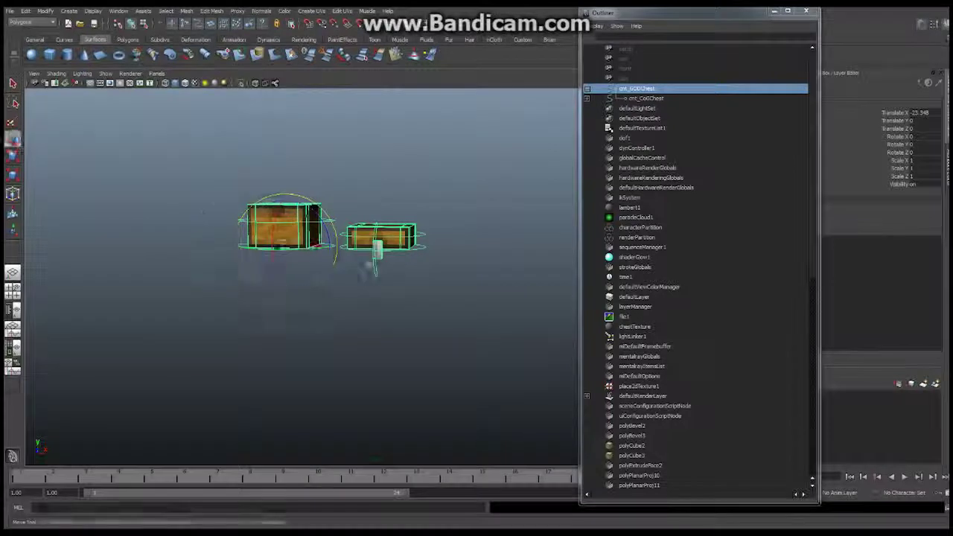
drag(316, 246, 338, 246)
double_click(916, 113)
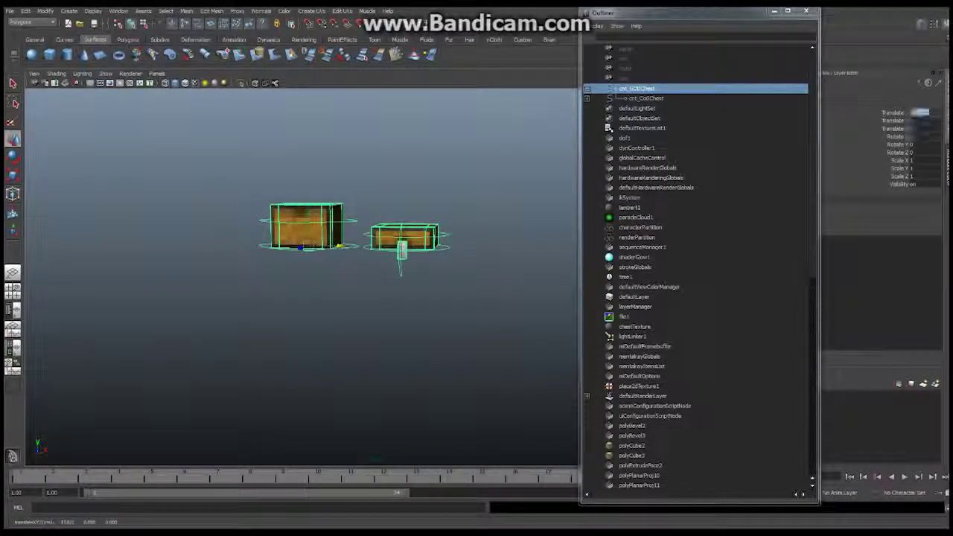
text(0)
key(Return)
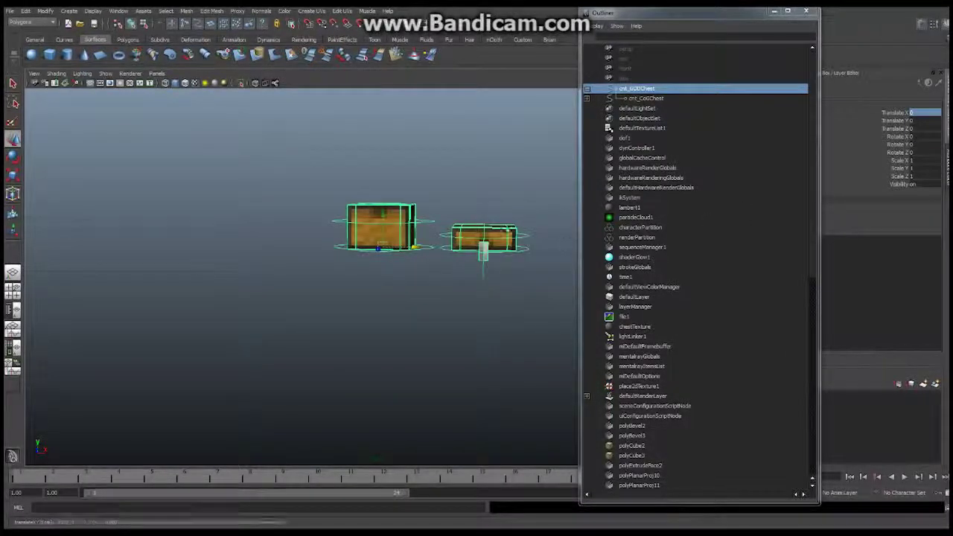
Step: Slide the lid's cnt_GODChestTop control sideways onto the chest bottom and set its Translate X to 0
alt+middle_drag(387, 252, 316, 245)
alt+right_drag(316, 246, 475, 240)
click(475, 240)
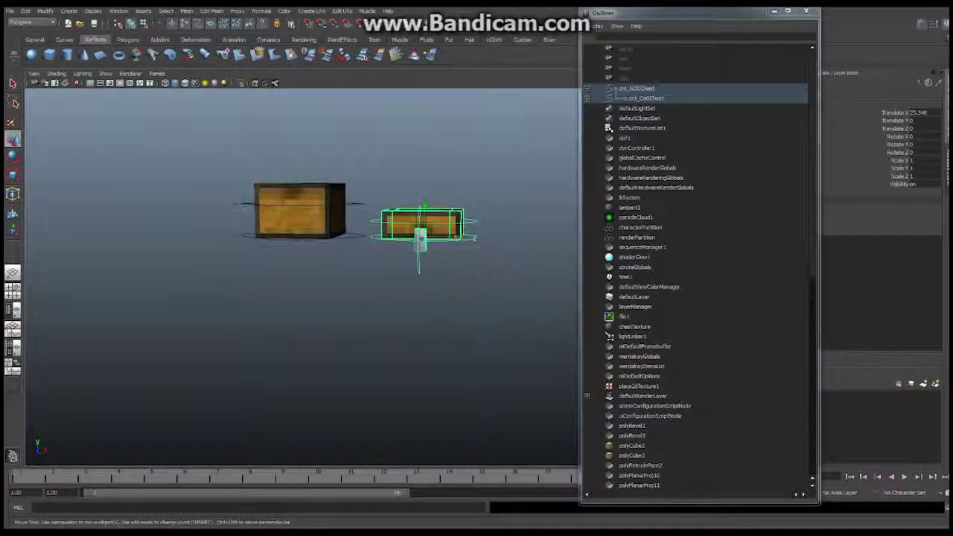
alt+drag(448, 227, 324, 222)
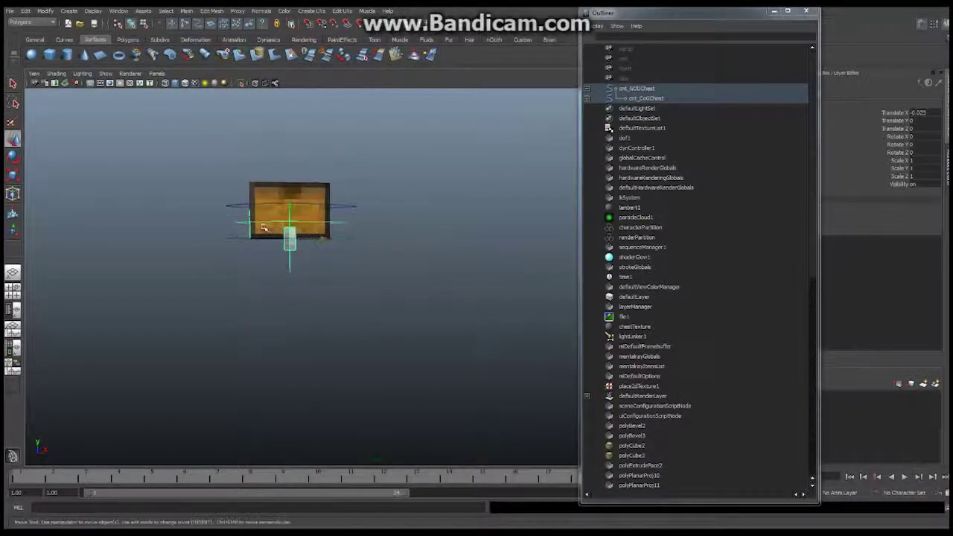
alt+right_drag(325, 222, 447, 222)
click(920, 113)
text(0)
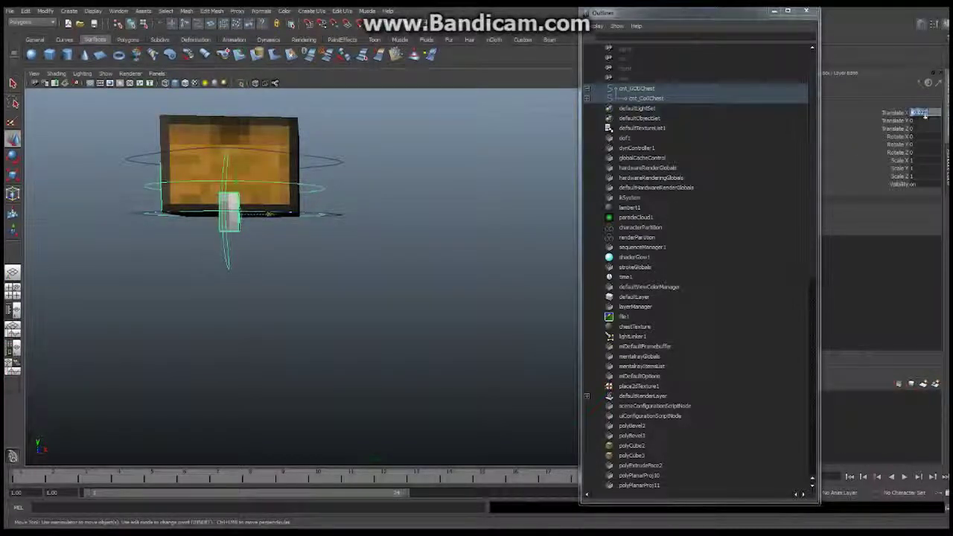
key(Return)
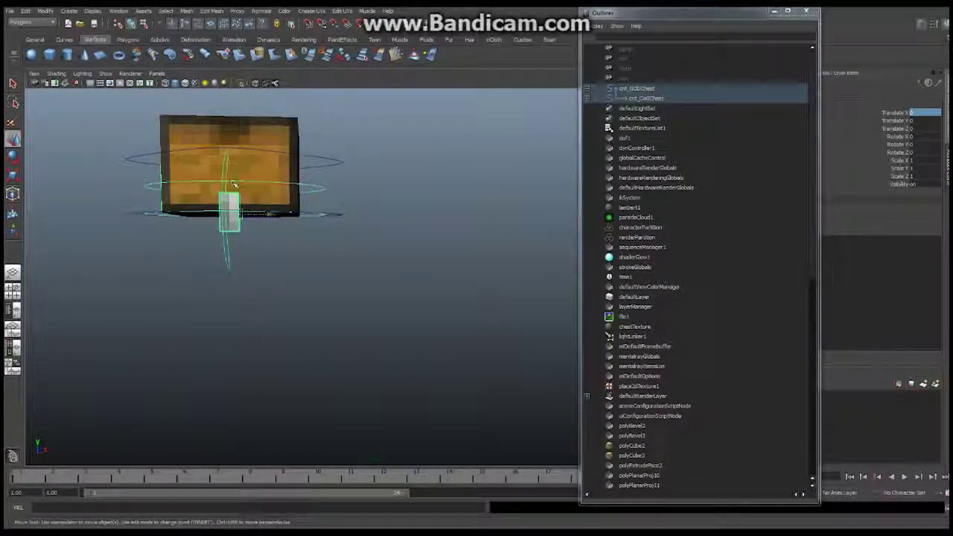
Step: Raise the lid's cnt_GODChestTop control onto the chest bottom and set its Translate Y to 10
drag(232, 182, 239, 99)
alt+middle_drag(170, 152, 199, 293)
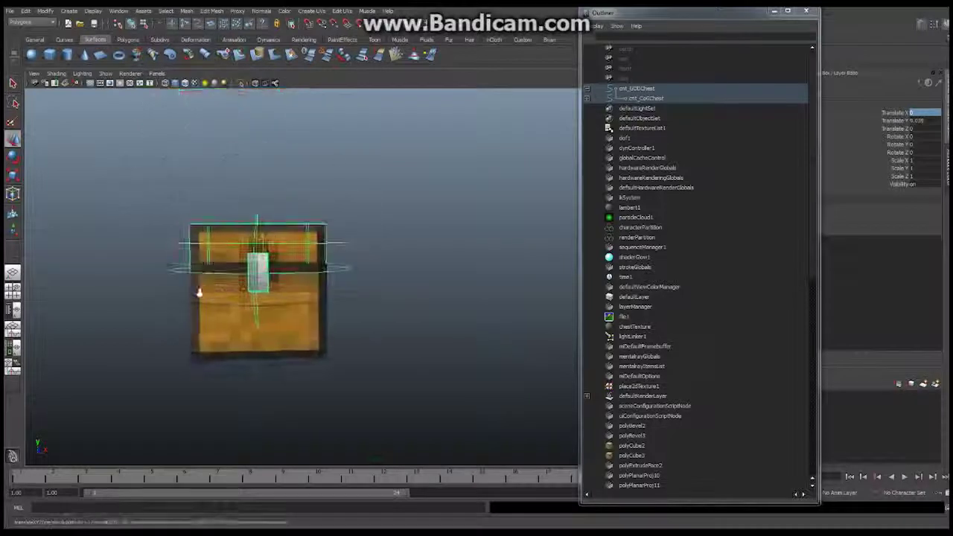
scroll(199, 293, up, 2)
click(921, 120)
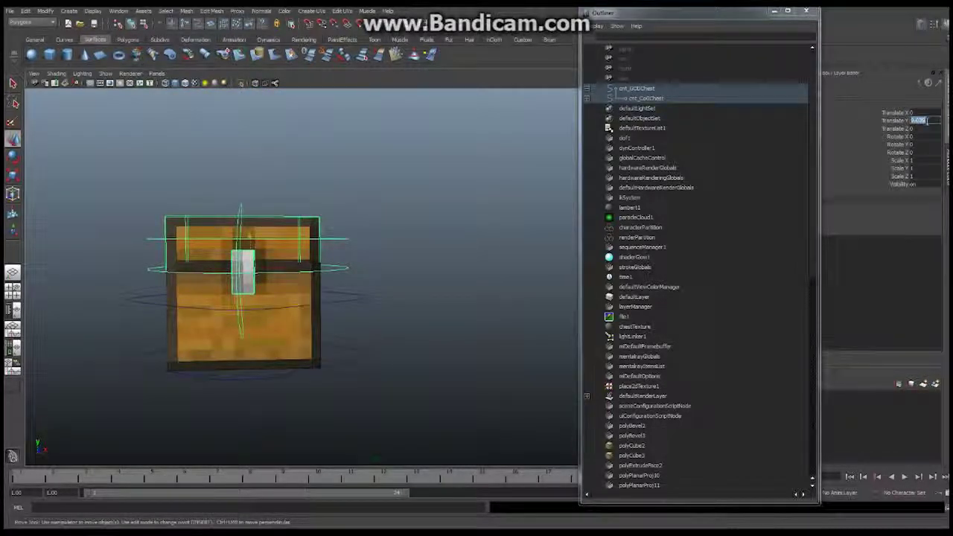
text(10)
key(Return)
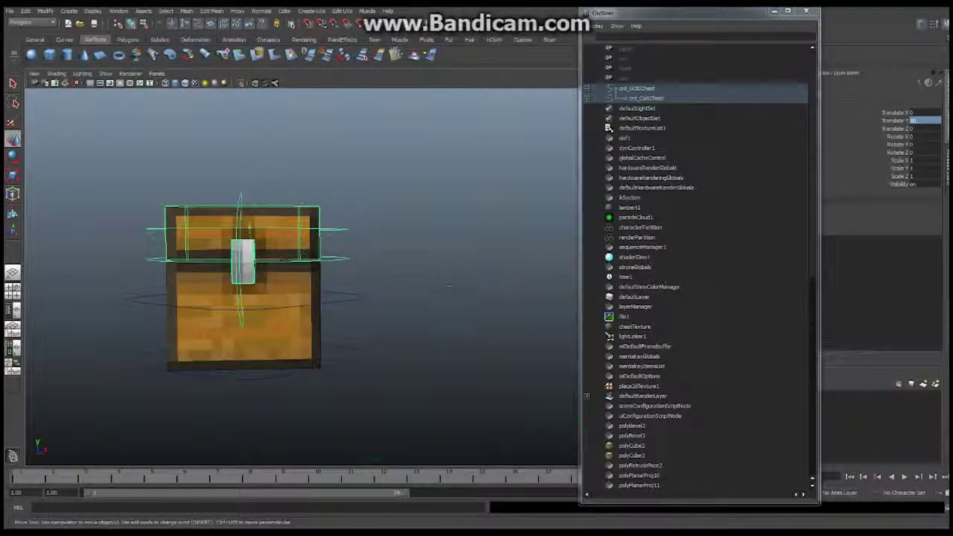
alt+drag(435, 260, 380, 258)
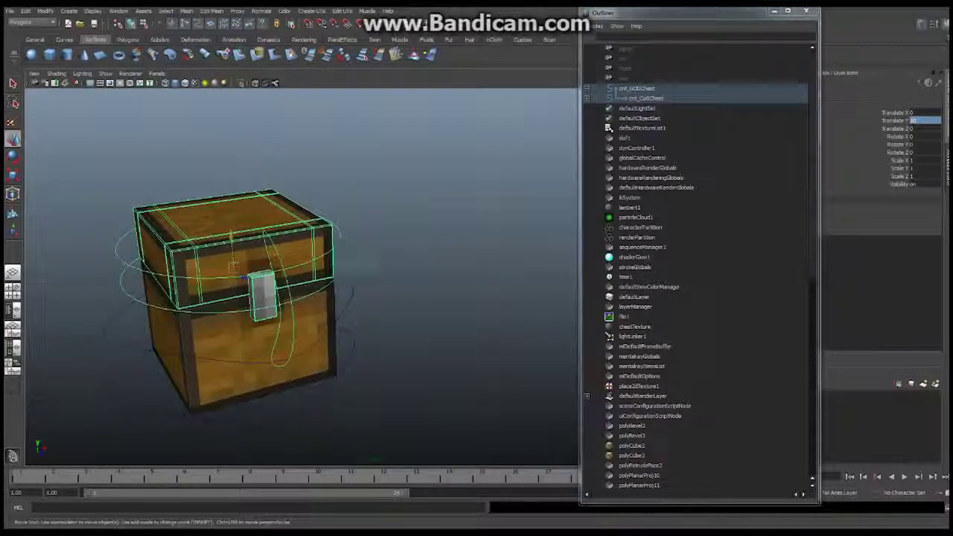
Step: Freeze the transformations of the lid's cnt_GODChestTop control at its seated position
click(362, 265)
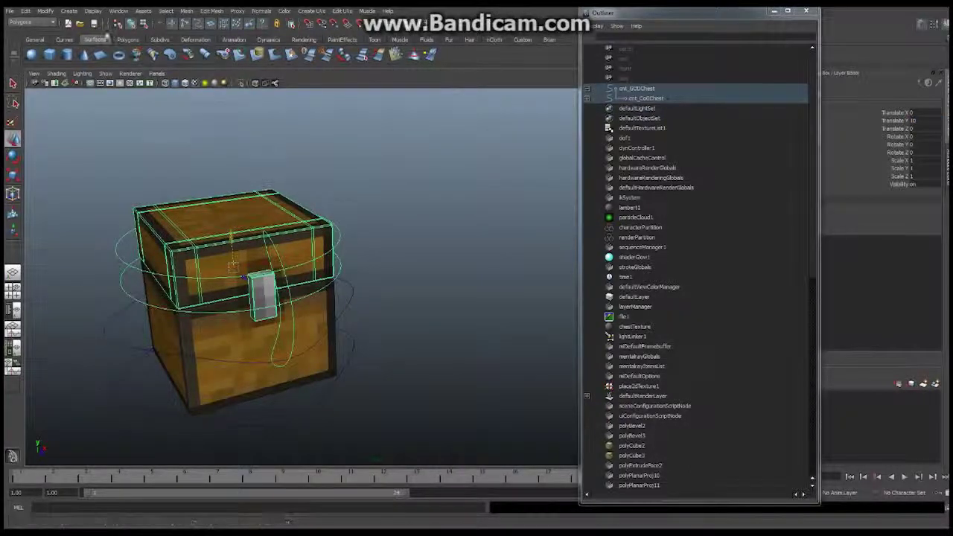
click(46, 11)
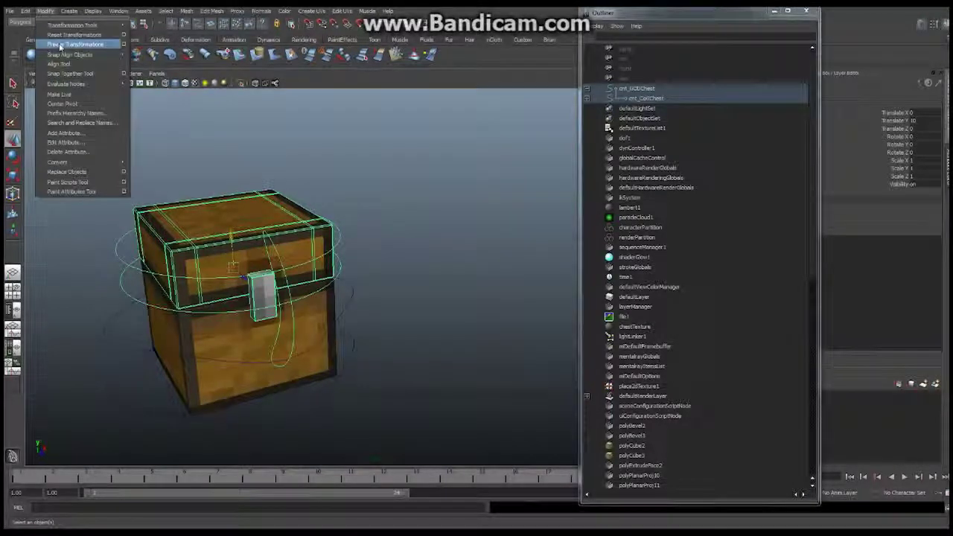
click(59, 46)
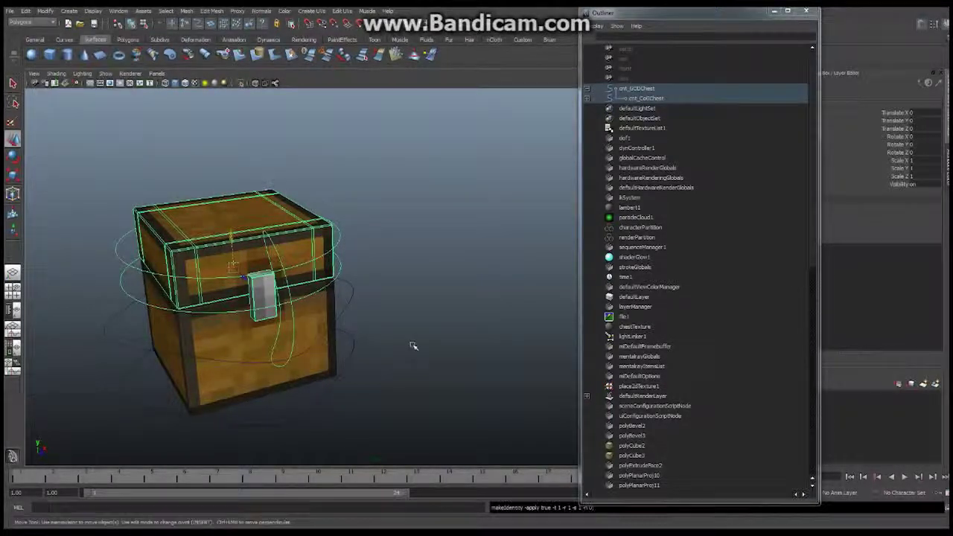
Step: Move cnt_GODChest sideways to test that the assembled chest follows, and undo the move
alt+drag(412, 347, 286, 257)
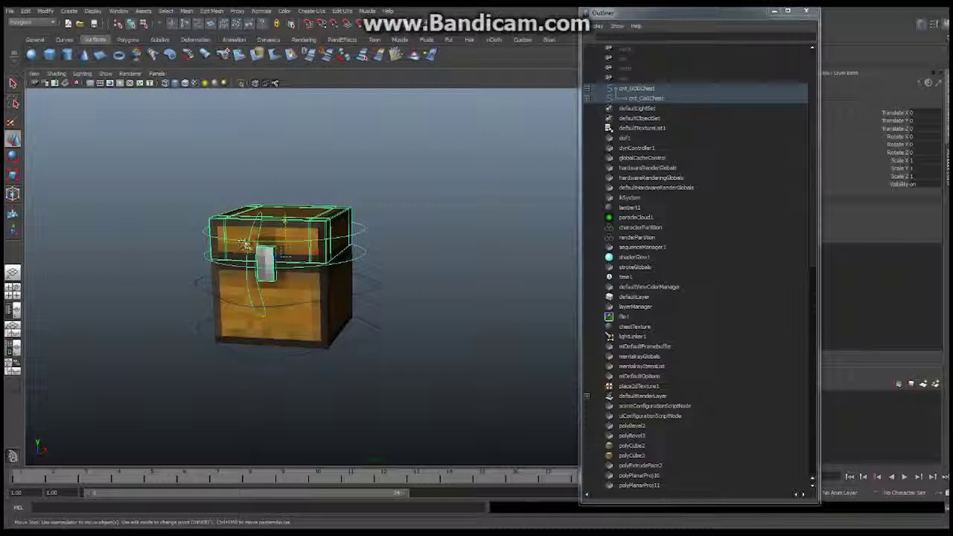
click(375, 340)
mouse_move(325, 330)
mouse_down()
mouse_move(333, 330)
mouse_move(311, 331)
mouse_up()
key(ctrl+z)
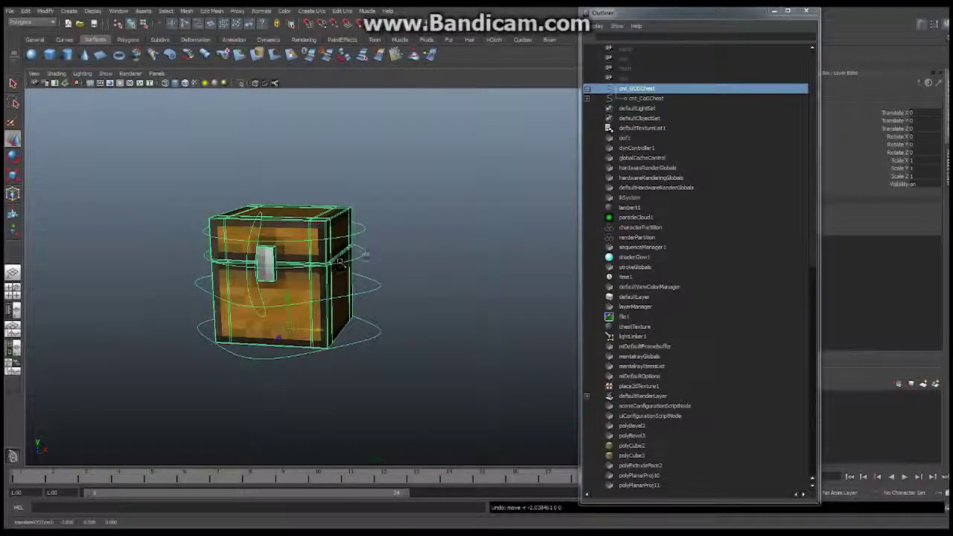
Step: Rotate cnt_ChestTopOpen about X to test opening the lid, undo the rotation and clear the selection
alt+drag(339, 263, 230, 228)
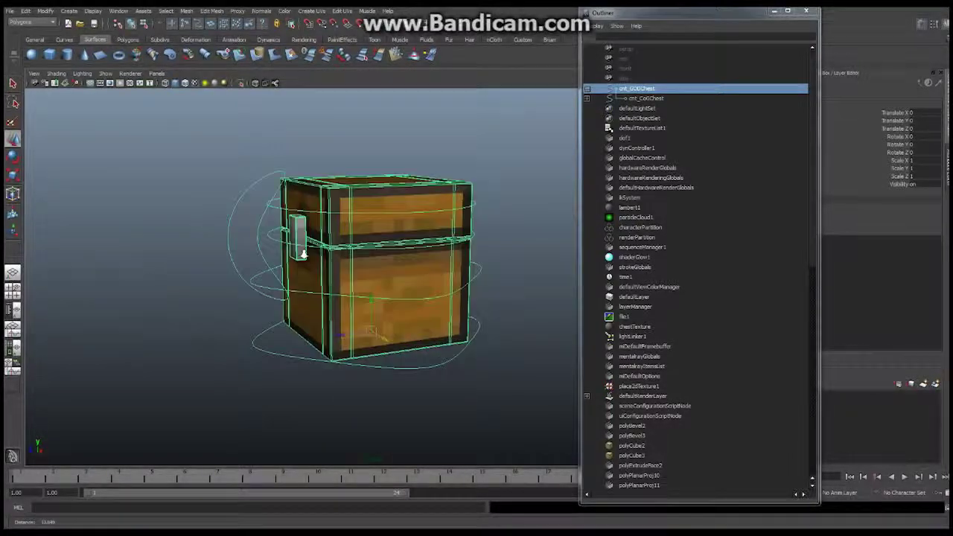
click(226, 228)
alt+drag(335, 246, 293, 229)
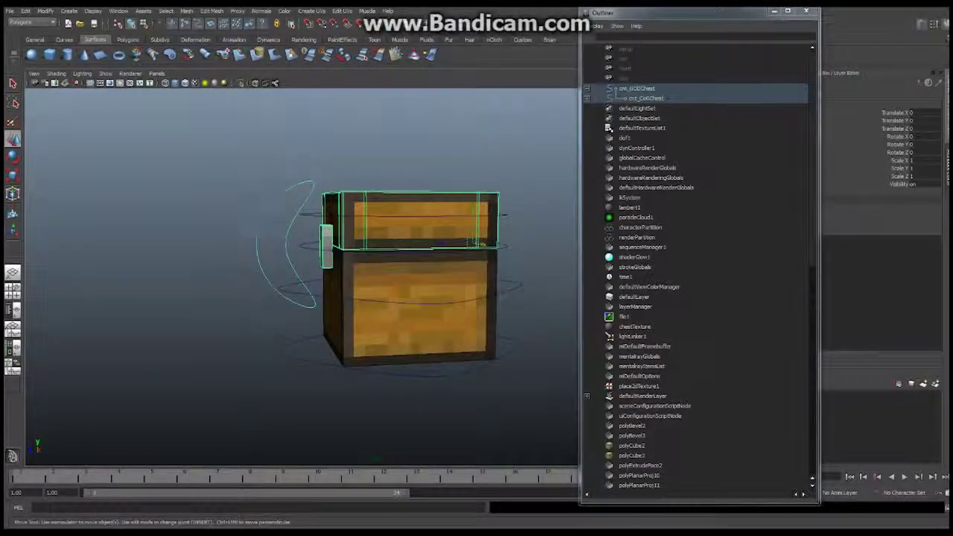
key(e)
alt+drag(461, 238, 318, 215)
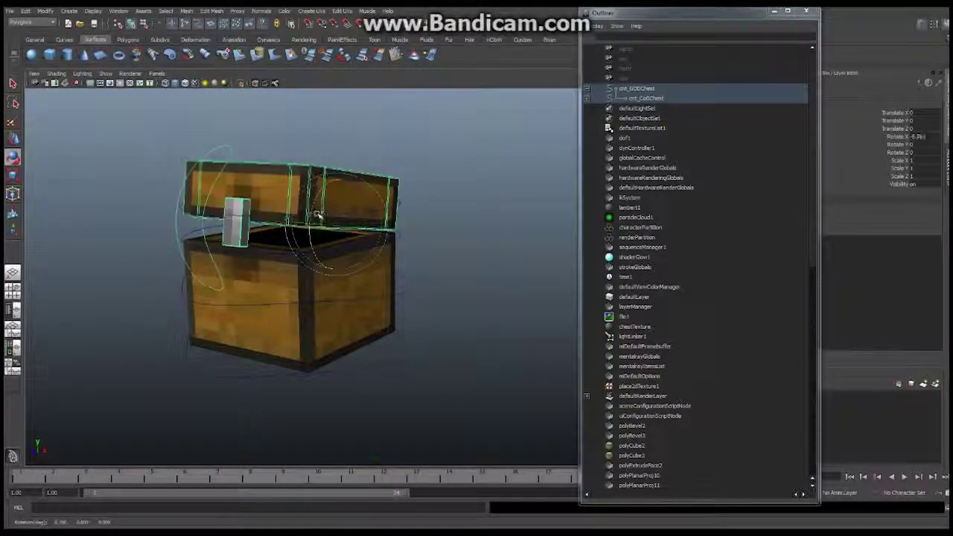
key(ctrl+z)
click(511, 251)
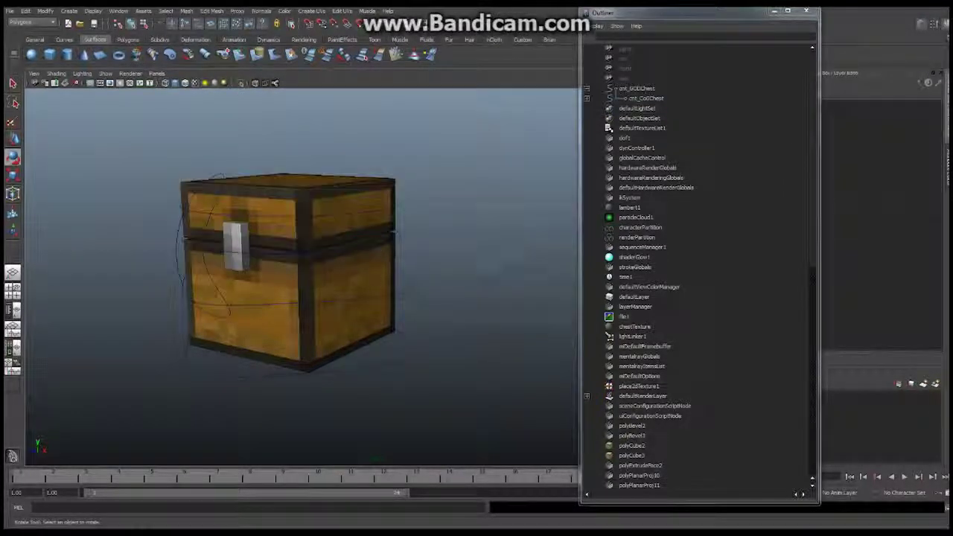
Step: Lower the lid's cnt_GODChestTop control about 0.2 units to close the gap above the chest bottom, and freeze its transformations
alt+drag(480, 276, 321, 292)
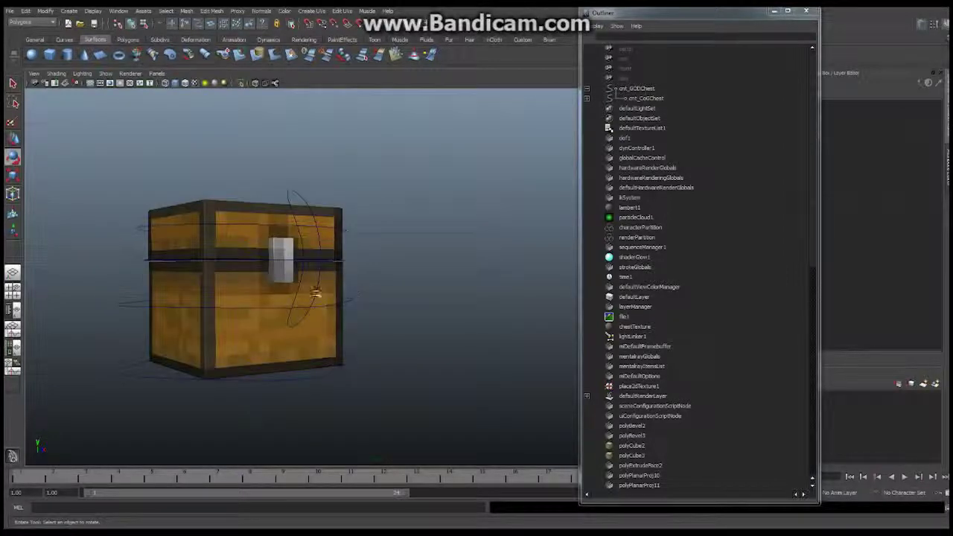
alt+drag(231, 292, 325, 291)
alt+right_drag(208, 301, 378, 290)
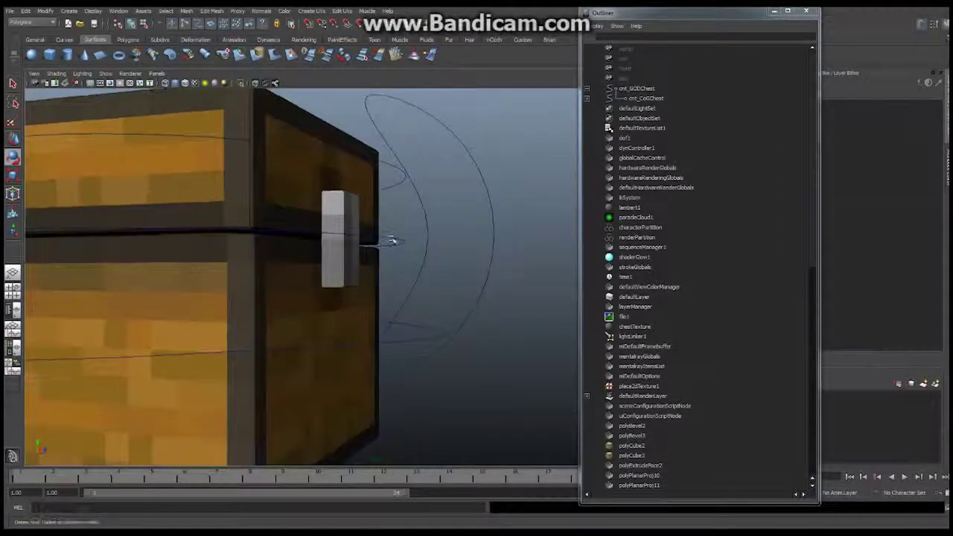
click(395, 241)
alt+drag(323, 260, 353, 261)
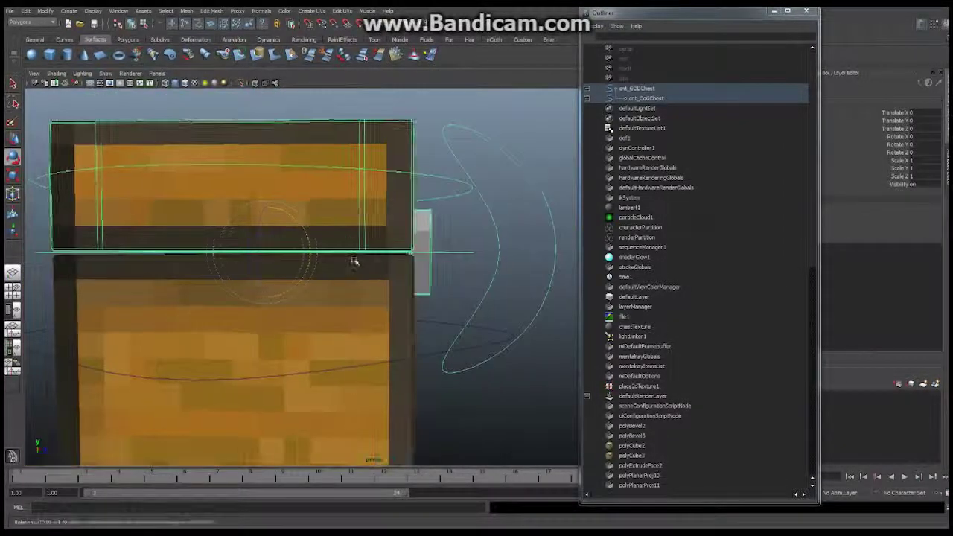
key(w)
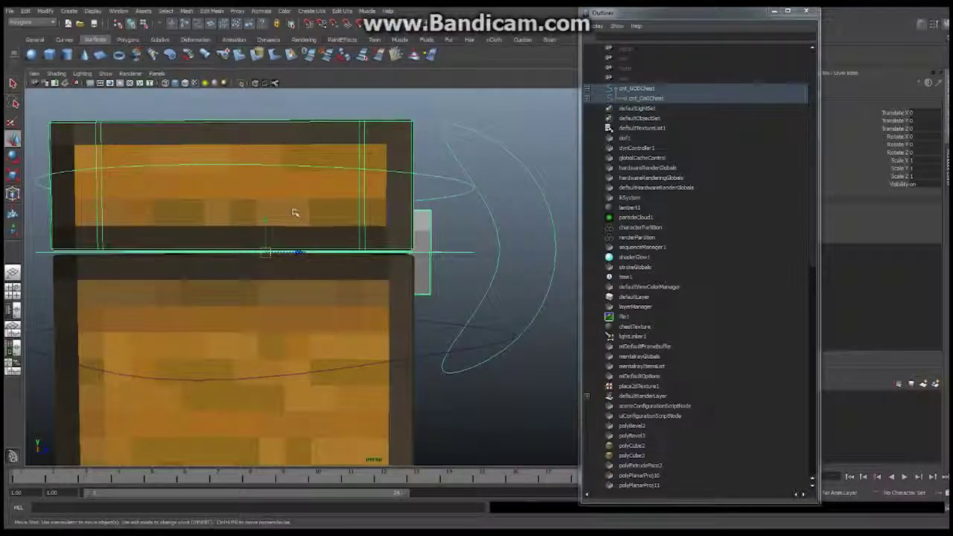
drag(266, 219, 266, 223)
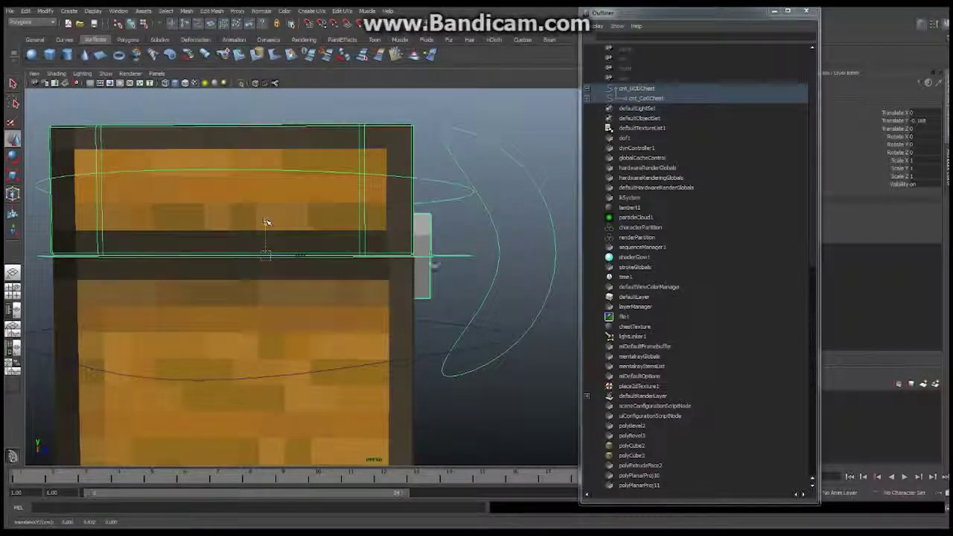
click(44, 11)
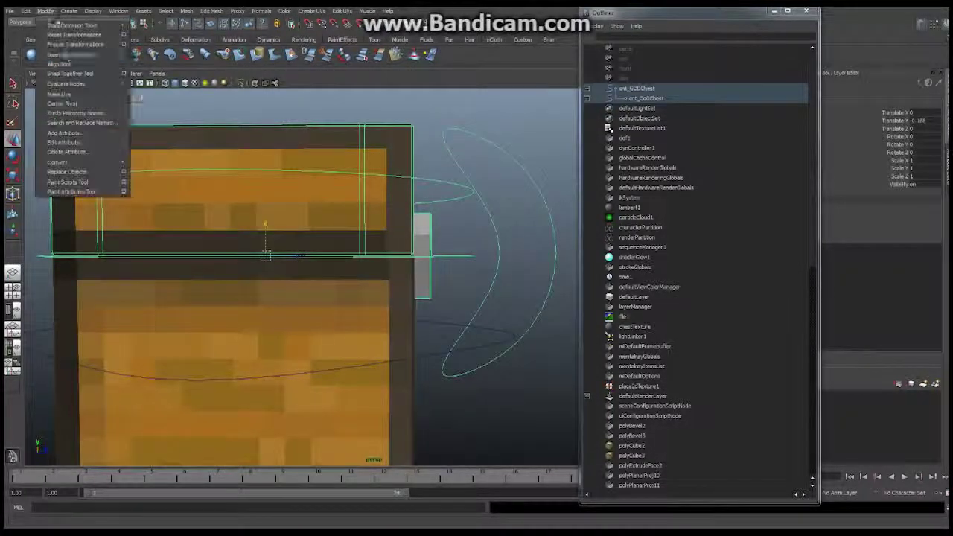
click(71, 40)
Step: Examine the seam between the lid and the chest bottom from several sides and at close range
scroll(377, 249, down, 4)
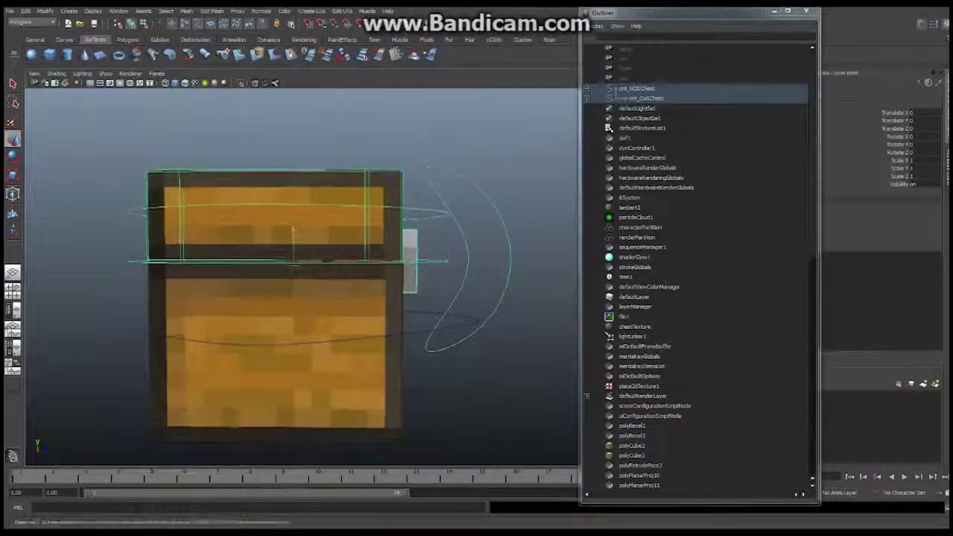
alt+drag(377, 249, 257, 259)
alt+right_drag(257, 258, 507, 268)
alt+middle_drag(358, 266, 235, 270)
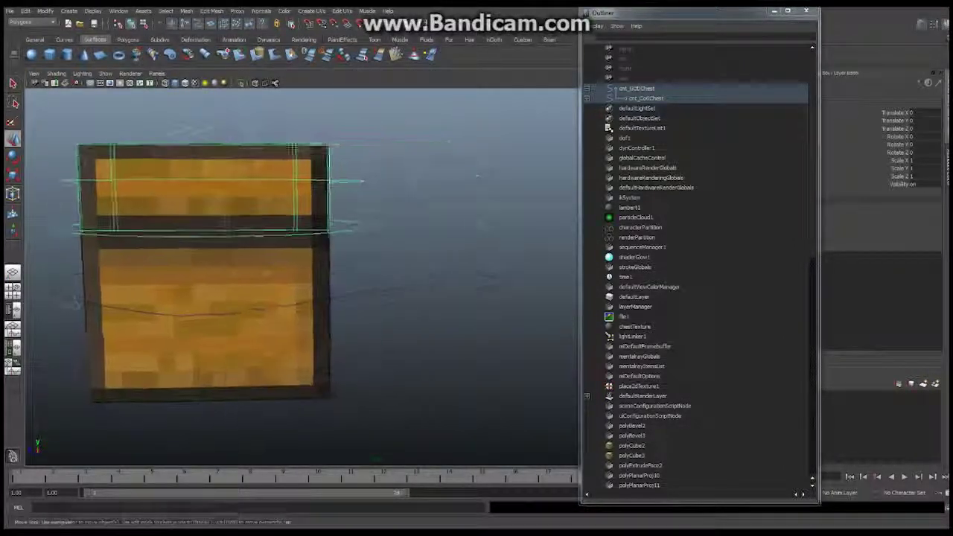
alt+right_drag(234, 269, 387, 255)
alt+middle_drag(222, 254, 303, 254)
alt+middle_drag(521, 261, 387, 253)
alt+right_drag(387, 253, 268, 243)
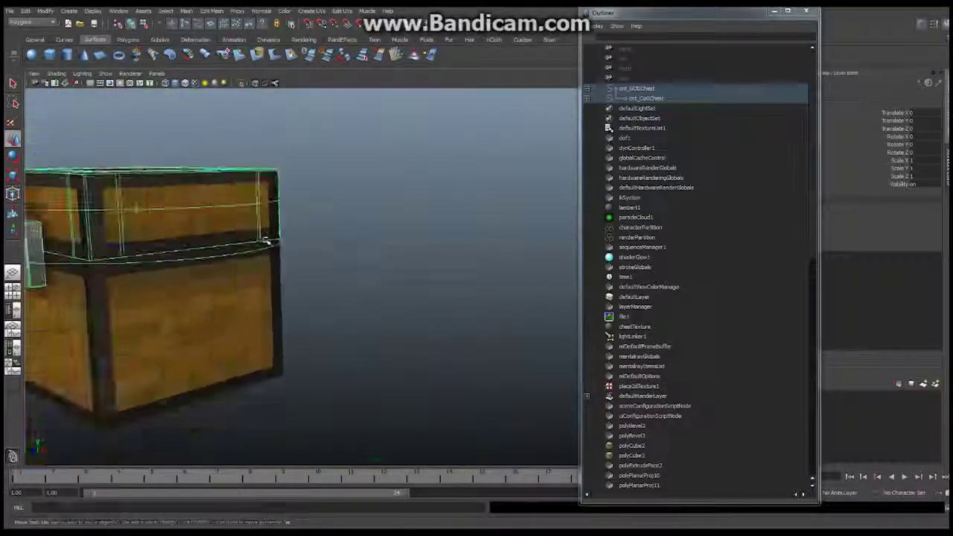
alt+middle_drag(160, 240, 323, 235)
alt+drag(323, 234, 357, 236)
scroll(357, 235, down, 3)
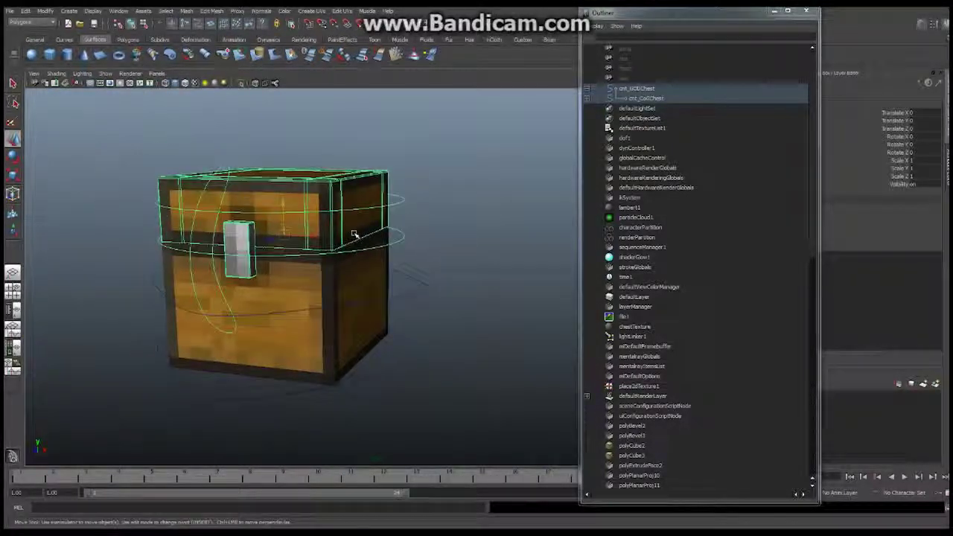